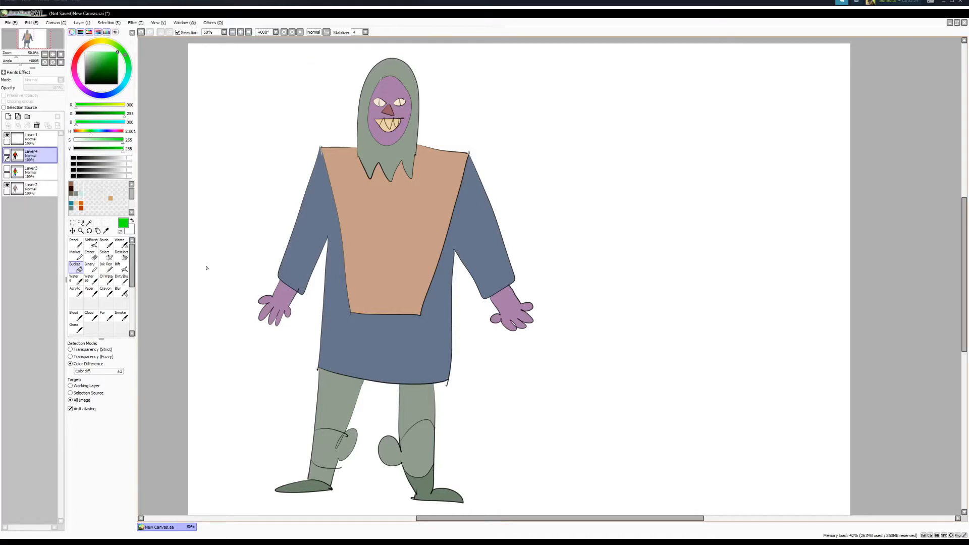
Show Layer3 with its flat red, green and blue fills, switching Layer4 and Layer3 off and on to compare them.
{"action": "left_click", "coordinate": [6, 170]}
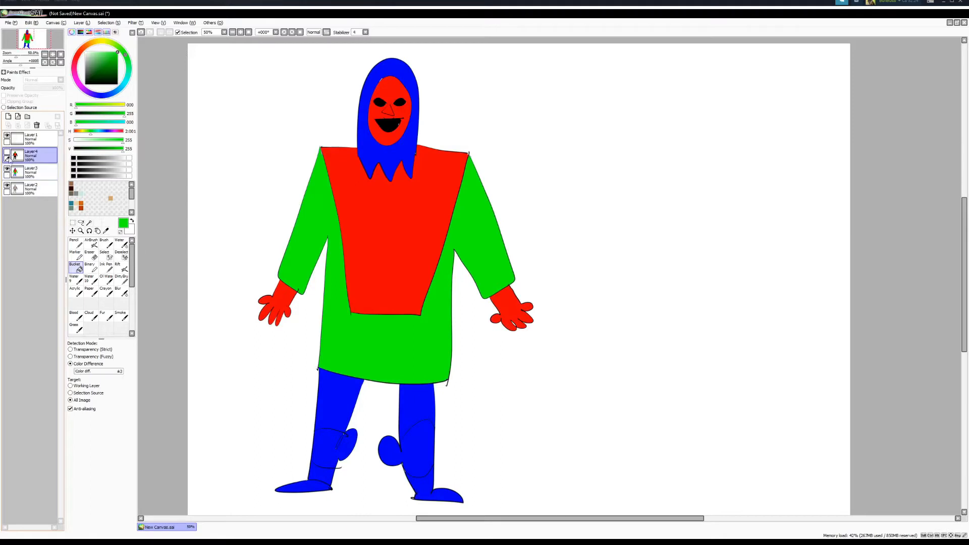
{"action": "left_click", "coordinate": [7, 153]}
{"action": "left_click", "coordinate": [6, 153]}
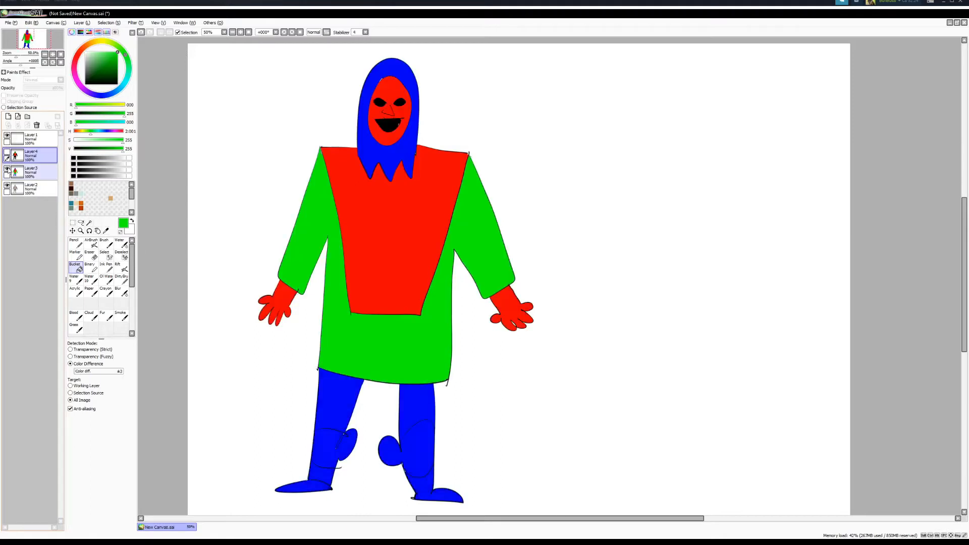
{"action": "left_click", "coordinate": [7, 170]}
{"action": "left_click", "coordinate": [7, 170]}
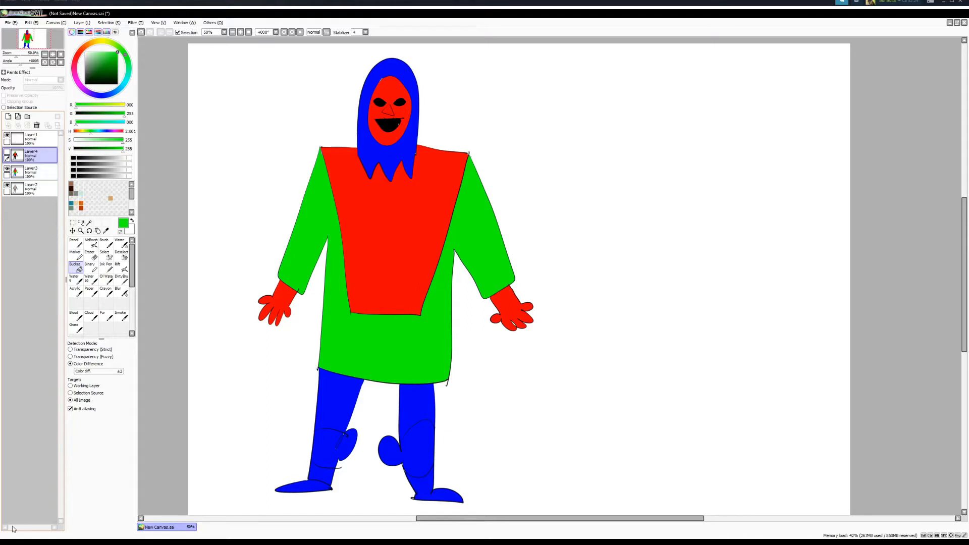
Add a new empty layer above Layer4 and duplicate the flat-colour Layer3.
{"action": "left_click", "coordinate": [8, 116]}
{"action": "left_click", "coordinate": [31, 187]}
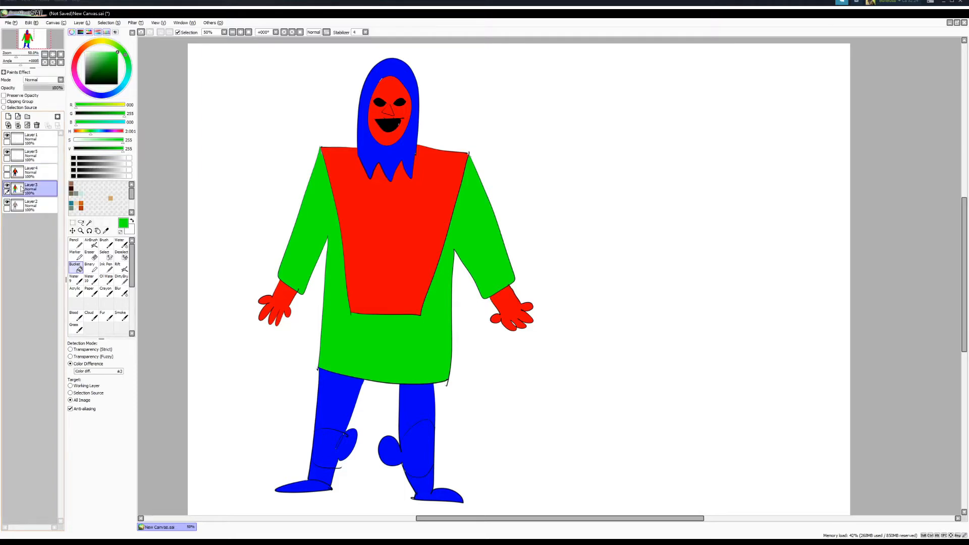
{"action": "key", "text": "ctrl+v"}
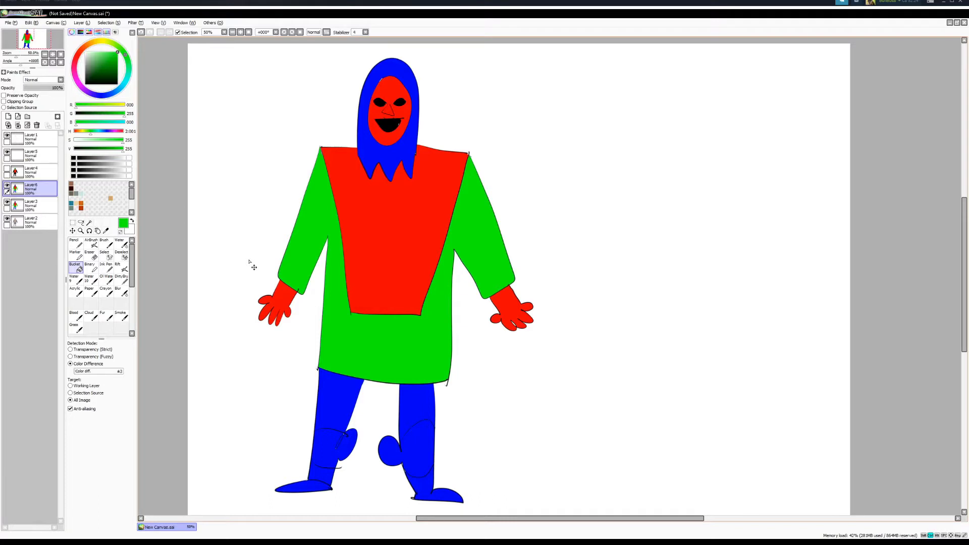
Choose black and bucket-fill the figure's legs, knees and boots on the duplicated layer.
{"action": "left_click", "coordinate": [115, 80]}
{"action": "left_click_drag", "start_coordinate": [115, 81], "coordinate": [119, 85]}
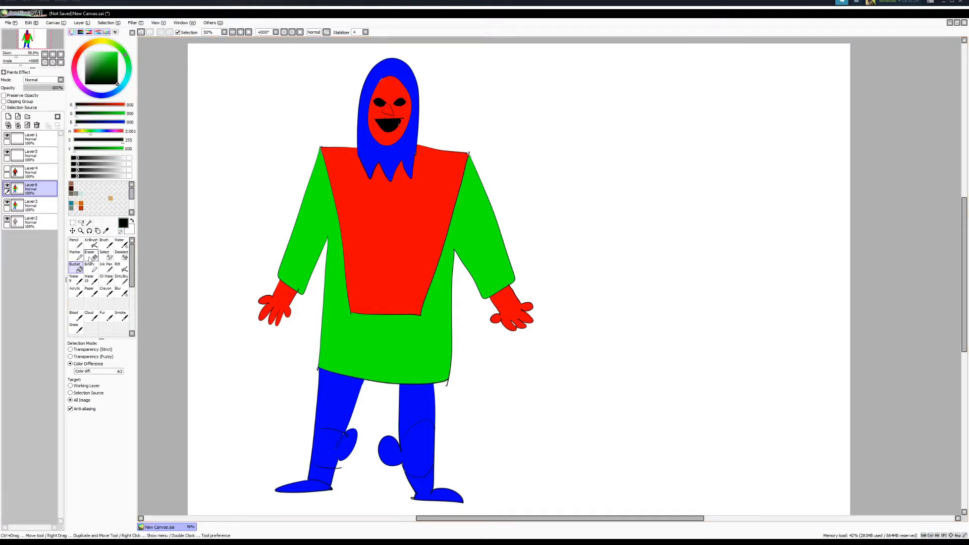
{"action": "left_click", "coordinate": [338, 399]}
{"action": "left_click", "coordinate": [416, 407]}
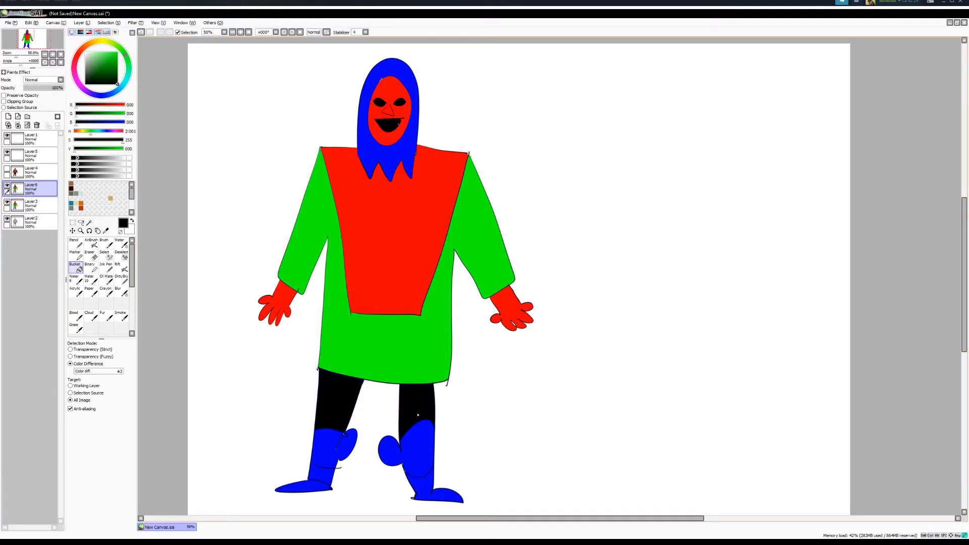
{"action": "left_click", "coordinate": [331, 446]}
{"action": "left_click", "coordinate": [412, 450]}
{"action": "left_click", "coordinate": [439, 495]}
{"action": "left_click", "coordinate": [321, 473]}
{"action": "left_click", "coordinate": [318, 484]}
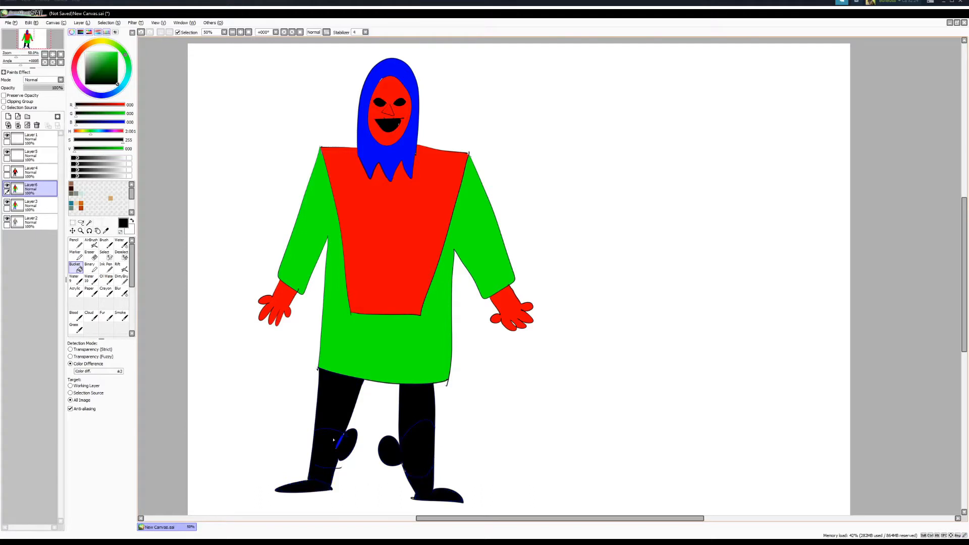
{"action": "left_click", "coordinate": [339, 442]}
Bucket-fill the hands, chest panel, hood and face with black, leaving only the tunic green.
{"action": "left_click", "coordinate": [278, 308]}
{"action": "left_click", "coordinate": [394, 242]}
{"action": "left_click", "coordinate": [511, 311]}
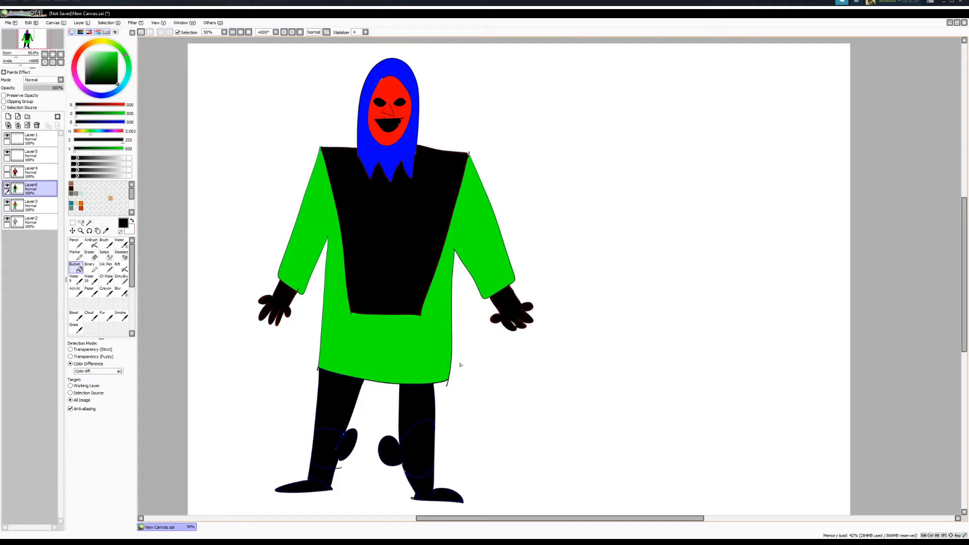
{"action": "left_click", "coordinate": [402, 147]}
{"action": "left_click", "coordinate": [397, 121]}
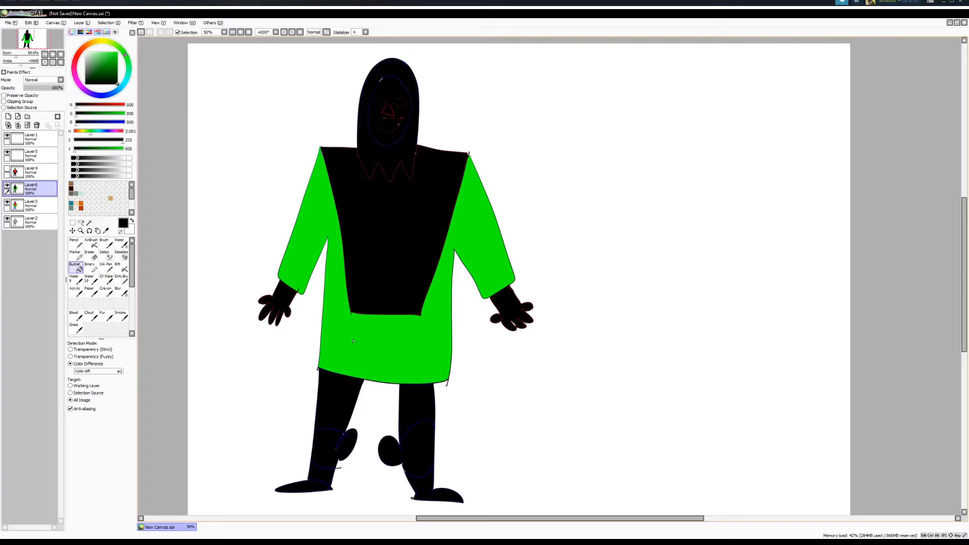
Try shifting the layer's hue so that the green tunic turns turquoise.
{"action": "key", "text": "ctrl+u"}
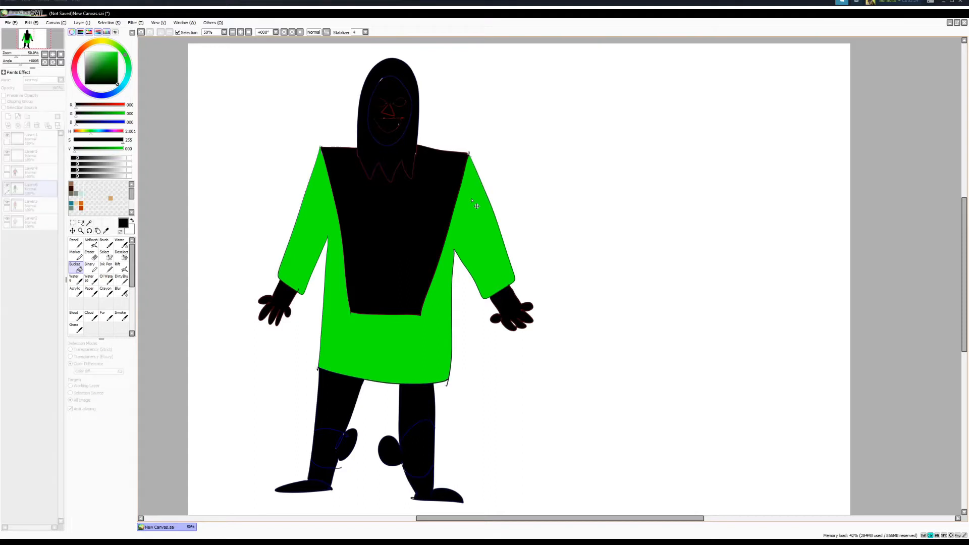
{"action": "left_click_drag", "start_coordinate": [426, 172], "coordinate": [448, 185]}
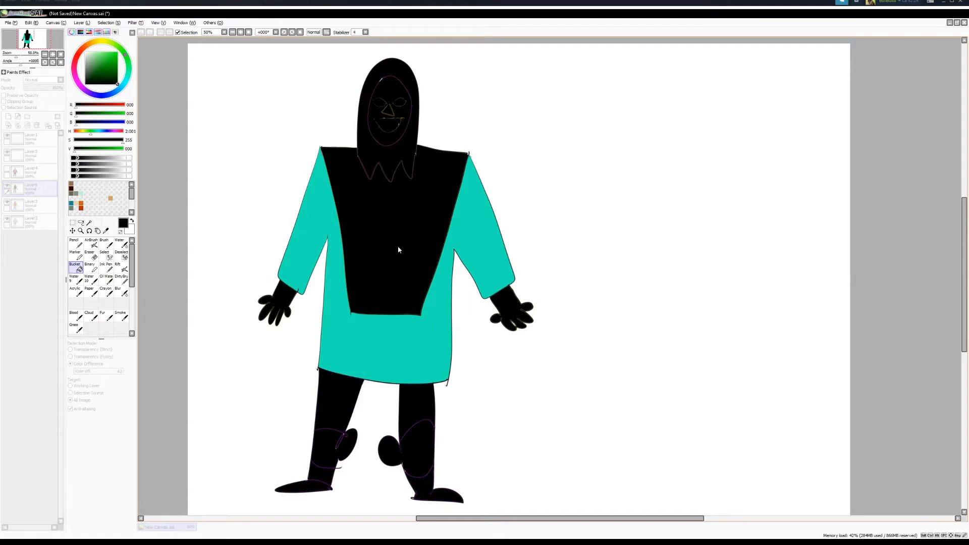
{"action": "left_click", "coordinate": [508, 208]}
Undo all the black fills on the duplicated layer back to the original red, green and blue areas.
{"action": "key", "text": "ctrl+z"}
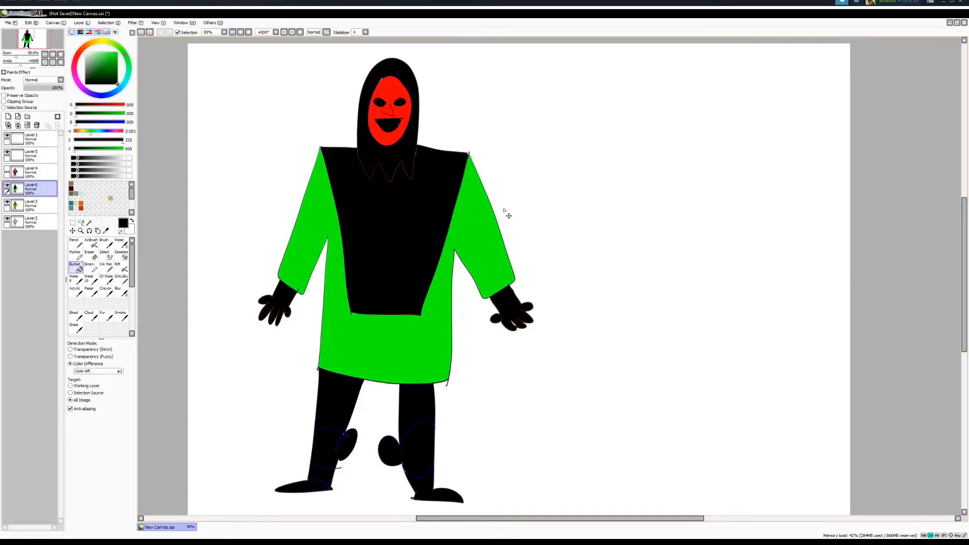
{"action": "key", "text": "ctrl+z"}
{"action": "key", "text": "ctrl+z"}
{"action": "key", "text": "ctrl+z"}
{"action": "key", "text": "ctrl+z"}
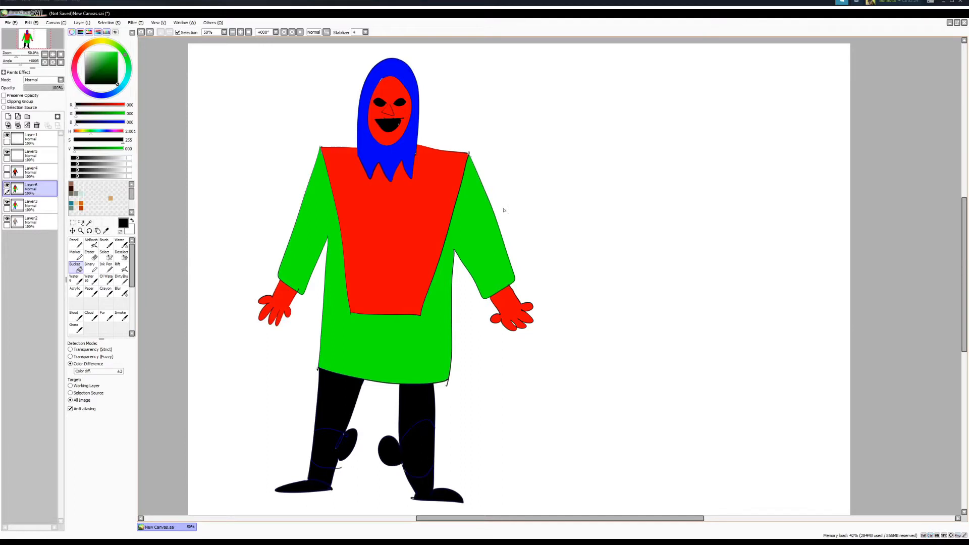
{"action": "left_click_drag", "start_coordinate": [428, 350], "coordinate": [432, 319]}
{"action": "key", "text": "ctrl+z"}
{"action": "key", "text": "ctrl+z"}
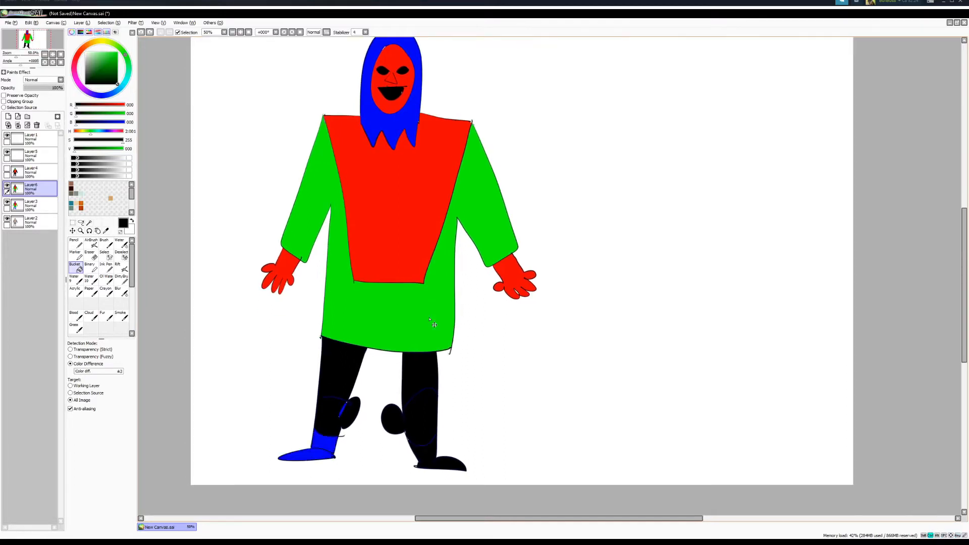
{"action": "key", "text": "ctrl+z"}
{"action": "key", "text": "ctrl+z"}
{"action": "key", "text": "ctrl+z"}
{"action": "key", "text": "ctrl+z"}
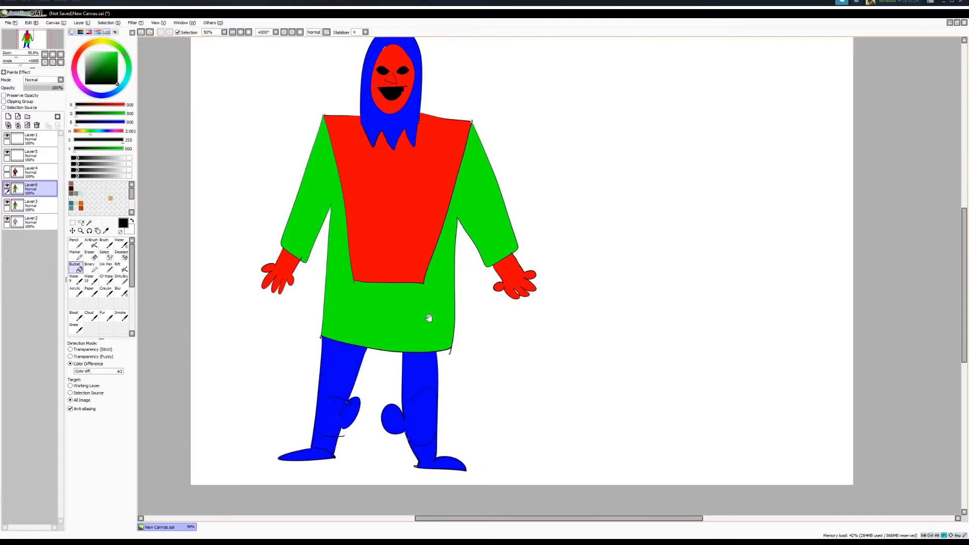
{"action": "left_click_drag", "start_coordinate": [428, 320], "coordinate": [386, 347]}
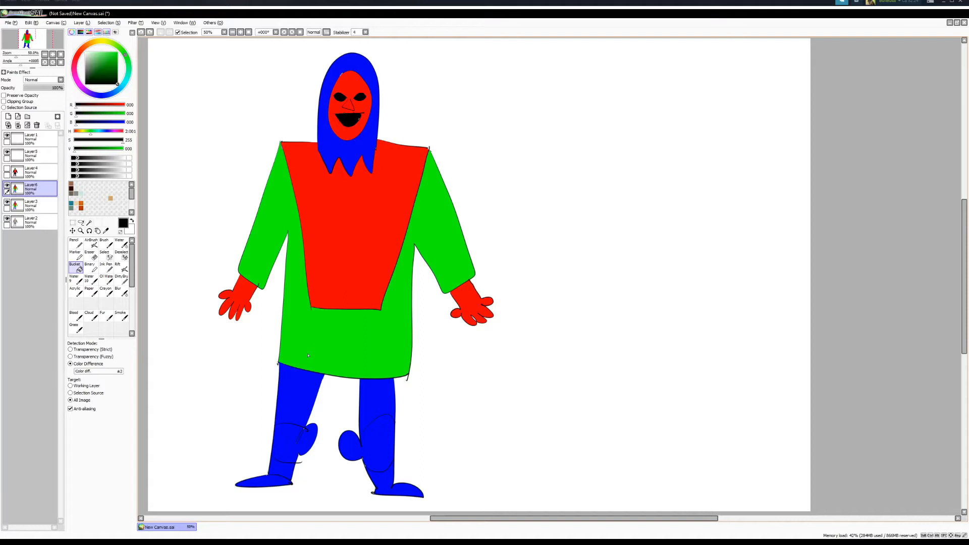
Hide the duplicated Layer6, then select Layer4 and make it visible.
{"action": "left_click", "coordinate": [7, 186]}
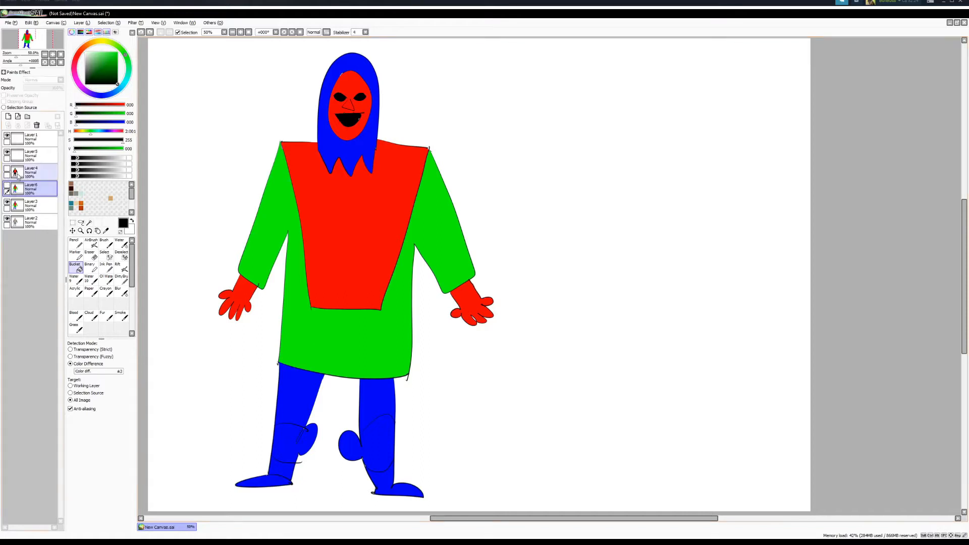
{"action": "left_click", "coordinate": [18, 175]}
{"action": "left_click", "coordinate": [7, 168]}
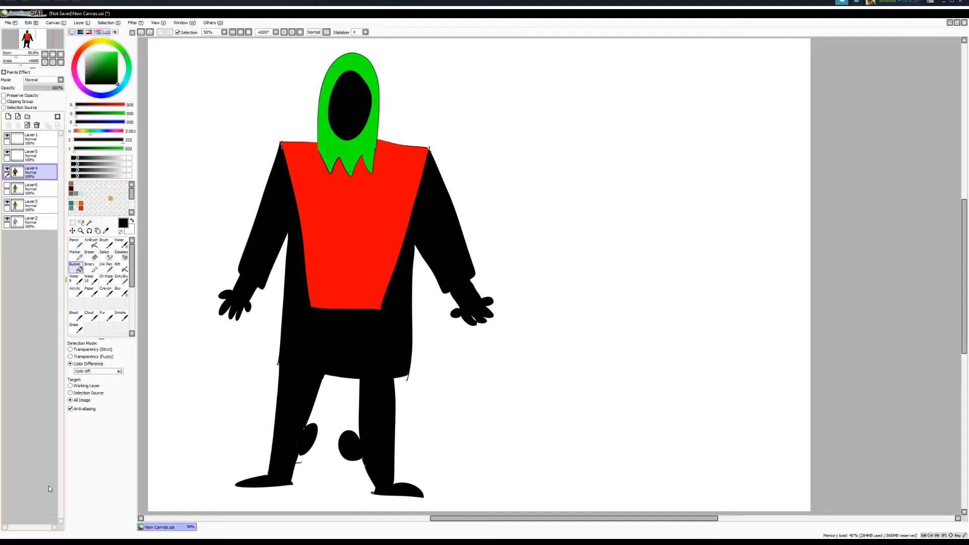
{"action": "left_click", "coordinate": [7, 169]}
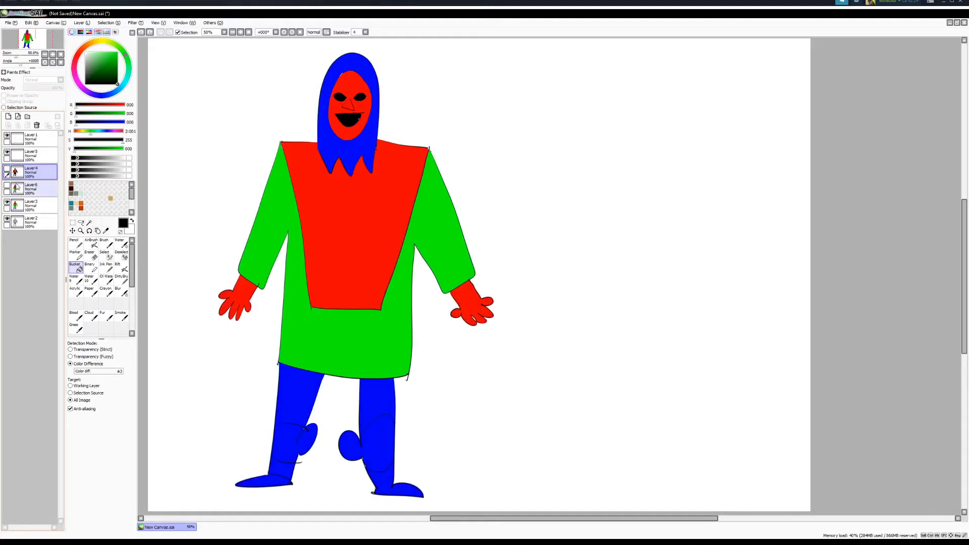
{"action": "left_click", "coordinate": [6, 169]}
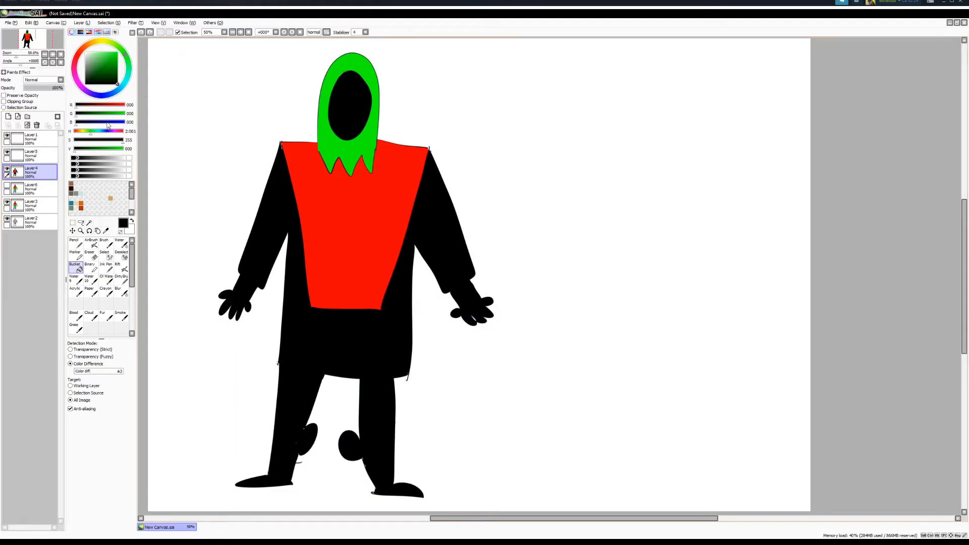
Set the paint colour to pure blue (B 255) and select the green hood with the Magic Wand.
{"action": "left_click_drag", "start_coordinate": [107, 123], "coordinate": [127, 123]}
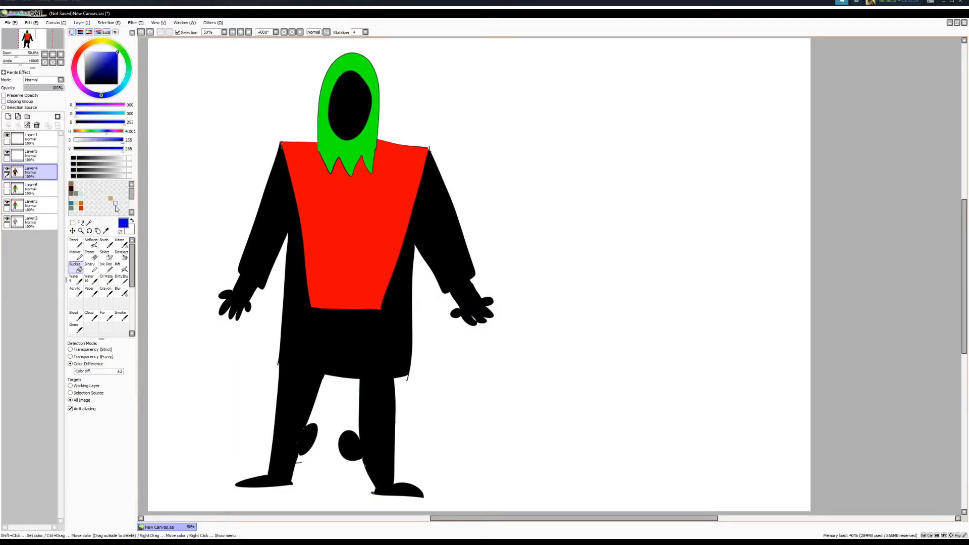
{"action": "left_click", "coordinate": [89, 223]}
{"action": "left_click", "coordinate": [351, 147]}
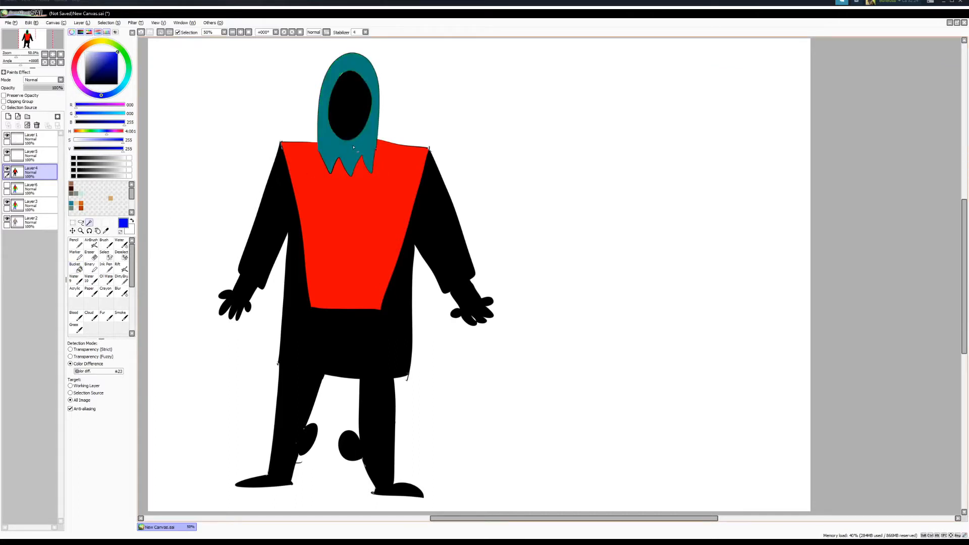
Try a blue dab with the Marker at size 23 on the outer edge of the hood.
{"action": "key", "text": "n"}
{"action": "left_click_drag", "start_coordinate": [347, 163], "coordinate": [322, 246]}
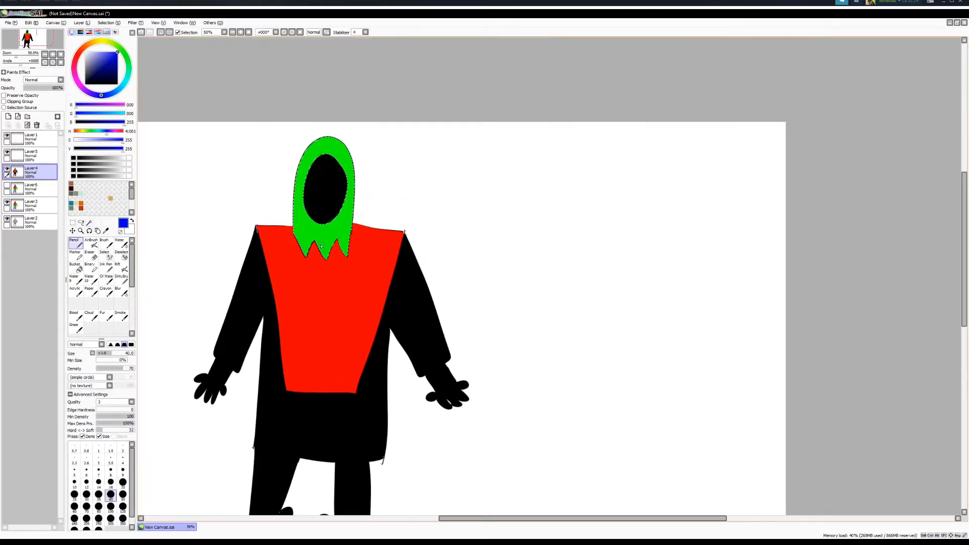
{"action": "scroll", "coordinate": [322, 246], "scroll_direction": "down", "scroll_amount": 2}
{"action": "scroll", "coordinate": [323, 249], "scroll_direction": "up", "scroll_amount": 4}
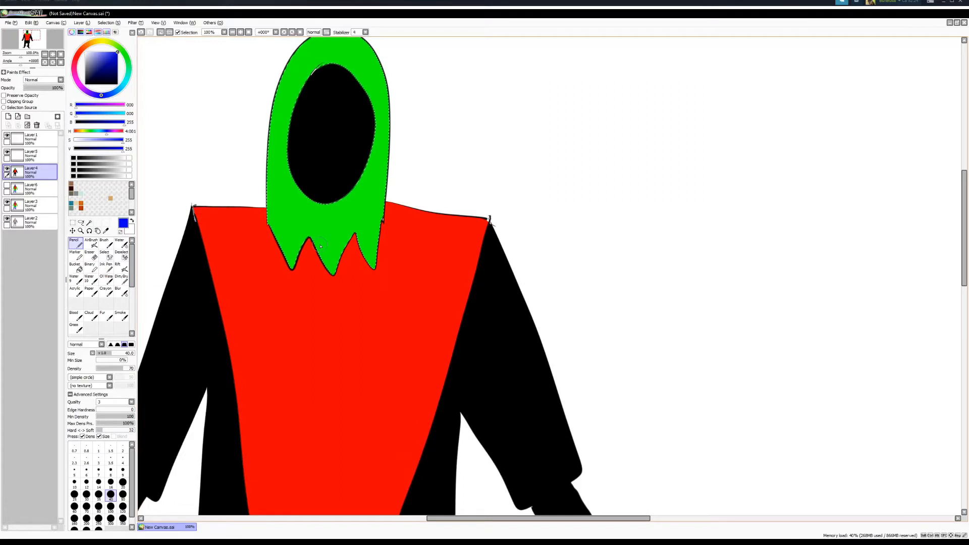
{"action": "left_click_drag", "start_coordinate": [327, 258], "coordinate": [245, 342]}
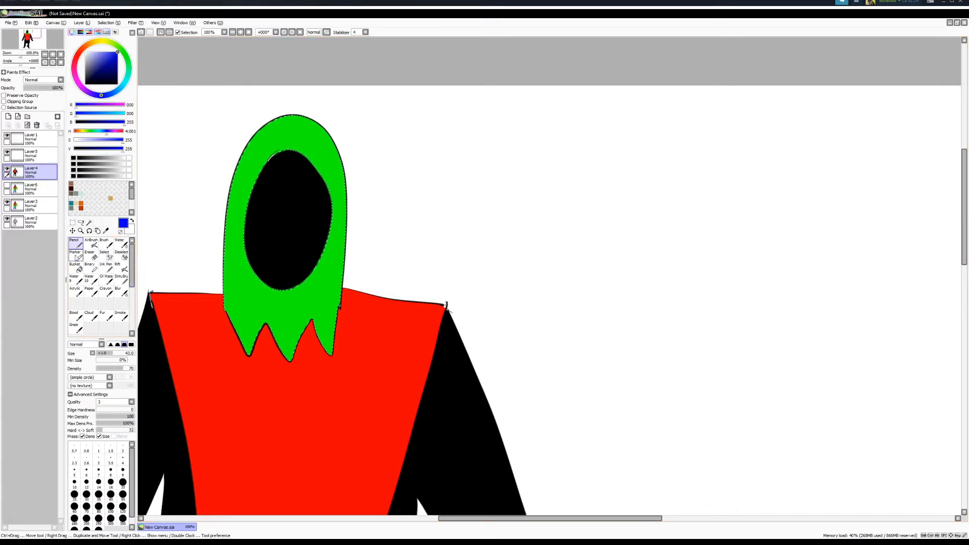
{"action": "left_click", "coordinate": [74, 254]}
{"action": "left_click_drag", "start_coordinate": [253, 173], "coordinate": [246, 151], "text": "ctrl+alt"}
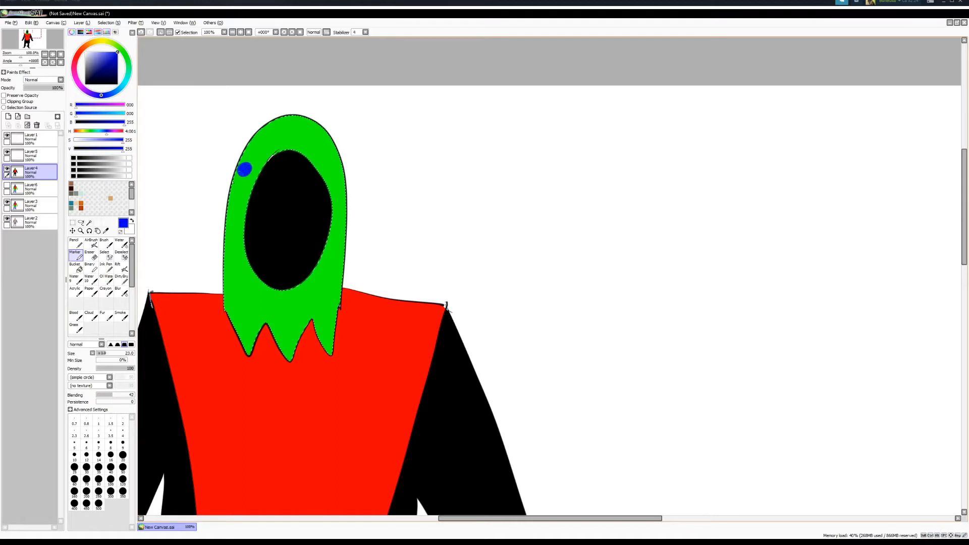
Try a blue Pencil dab at size 25 on the upper part of the hood and undo it.
{"action": "left_click", "coordinate": [80, 245]}
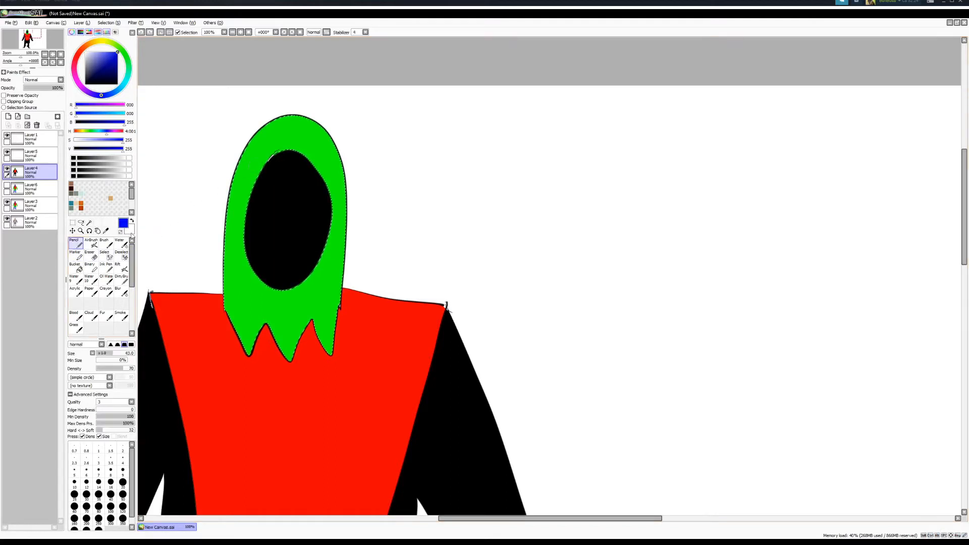
{"action": "left_click_drag", "start_coordinate": [263, 152], "coordinate": [259, 146], "text": "ctrl+alt"}
{"action": "left_click", "coordinate": [263, 144]}
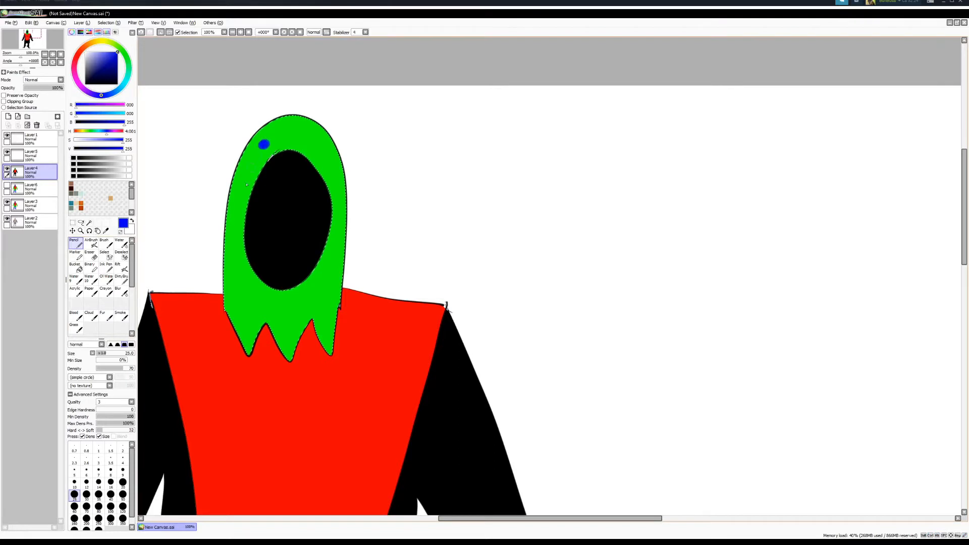
{"action": "key", "text": "ctrl+z"}
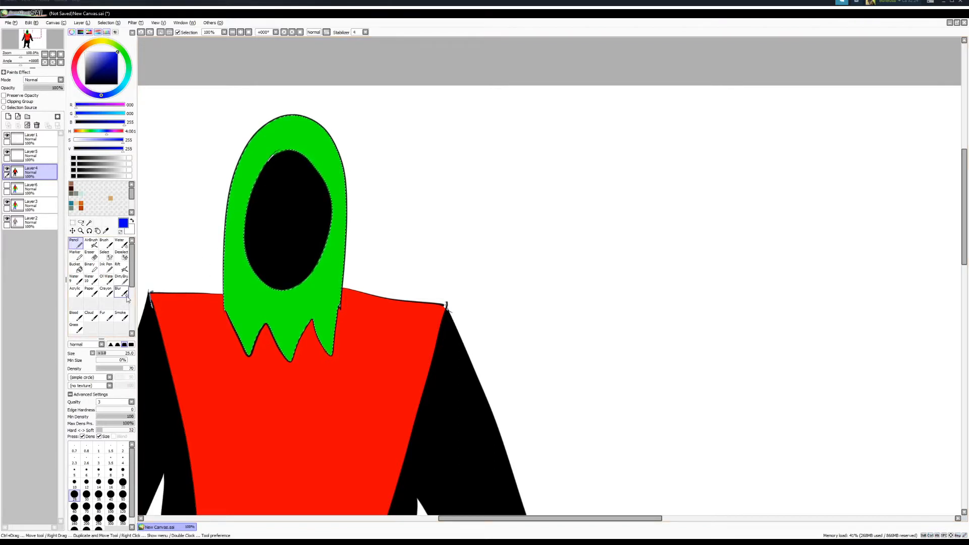
Try the Ink Pen with small blue dabs inside the selected hood and undo them.
{"action": "left_click", "coordinate": [107, 269]}
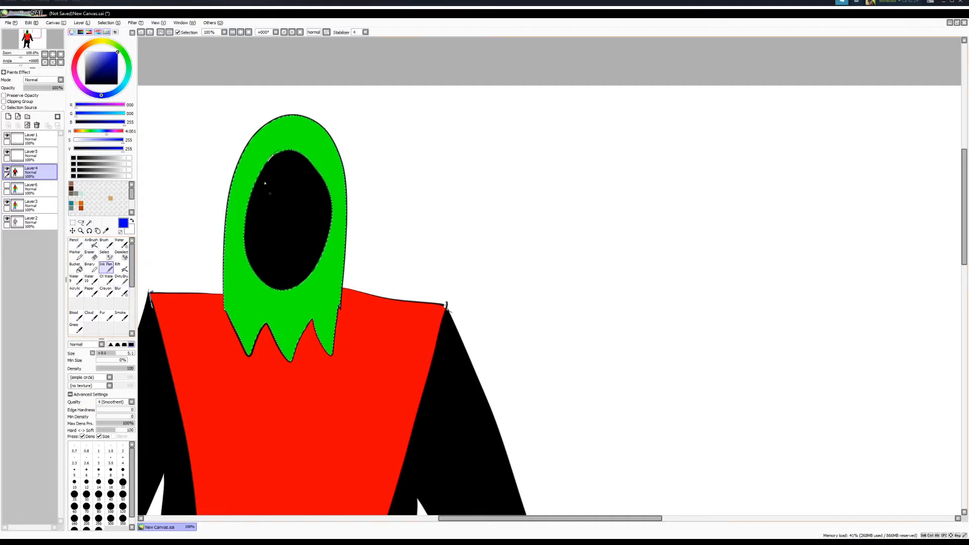
{"action": "left_click", "coordinate": [274, 134]}
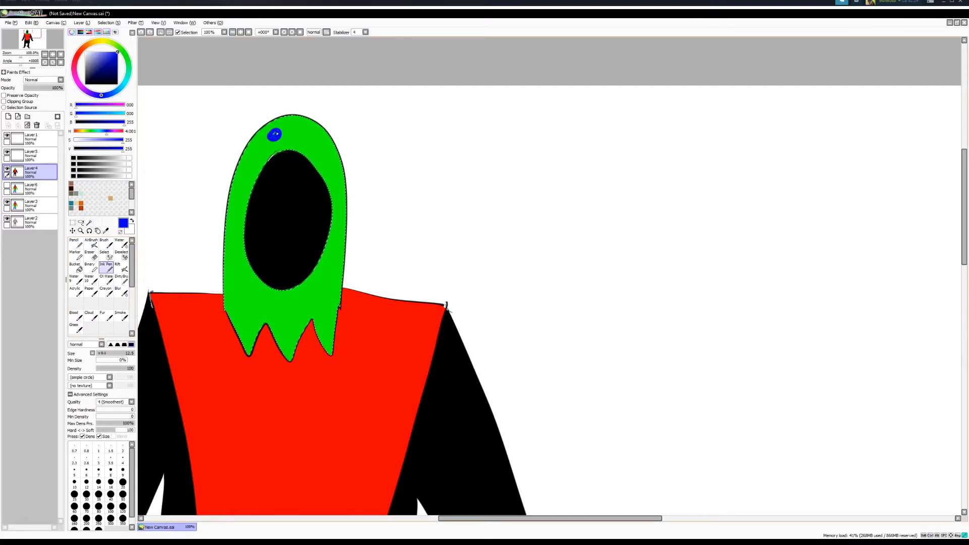
{"action": "left_click", "coordinate": [238, 295]}
{"action": "key", "text": "ctrl+z"}
{"action": "key", "text": "ctrl+z"}
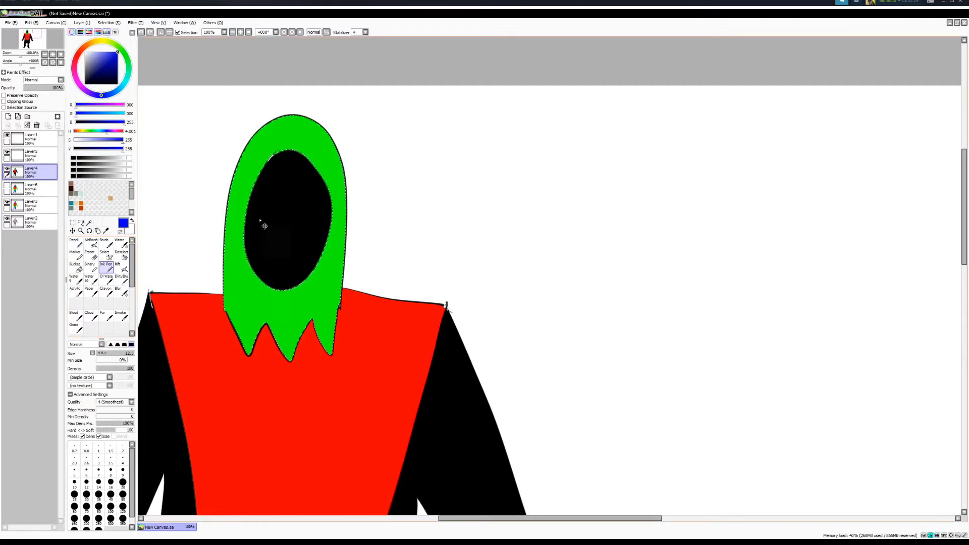
Enlarge the Ink Pen and try long blue shading strokes down one side of the hood, undoing each.
{"action": "left_click_drag", "start_coordinate": [263, 222], "coordinate": [261, 226], "text": "ctrl+alt"}
{"action": "left_click_drag", "start_coordinate": [255, 121], "coordinate": [227, 313]}
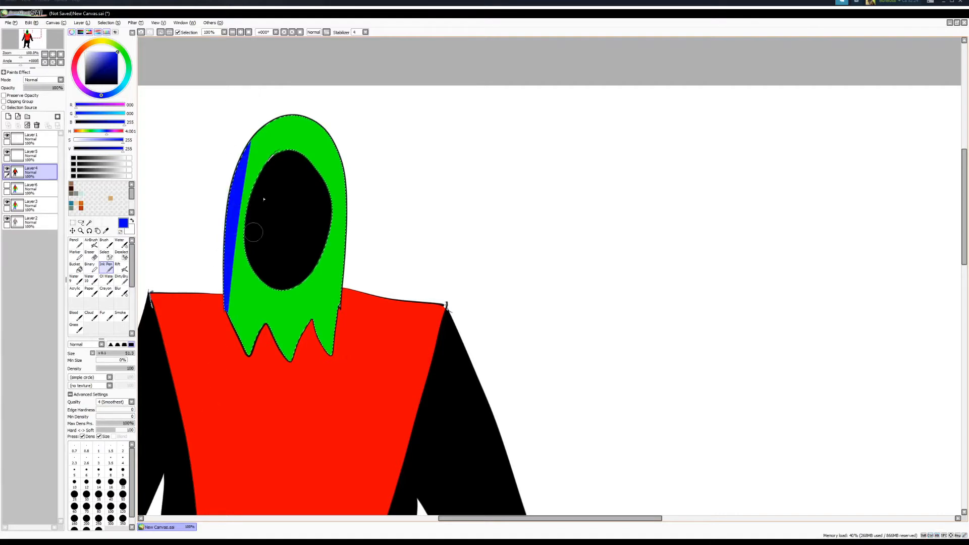
{"action": "key", "text": "ctrl+z"}
{"action": "left_click_drag", "start_coordinate": [258, 124], "coordinate": [239, 335]}
{"action": "key", "text": "ctrl+z"}
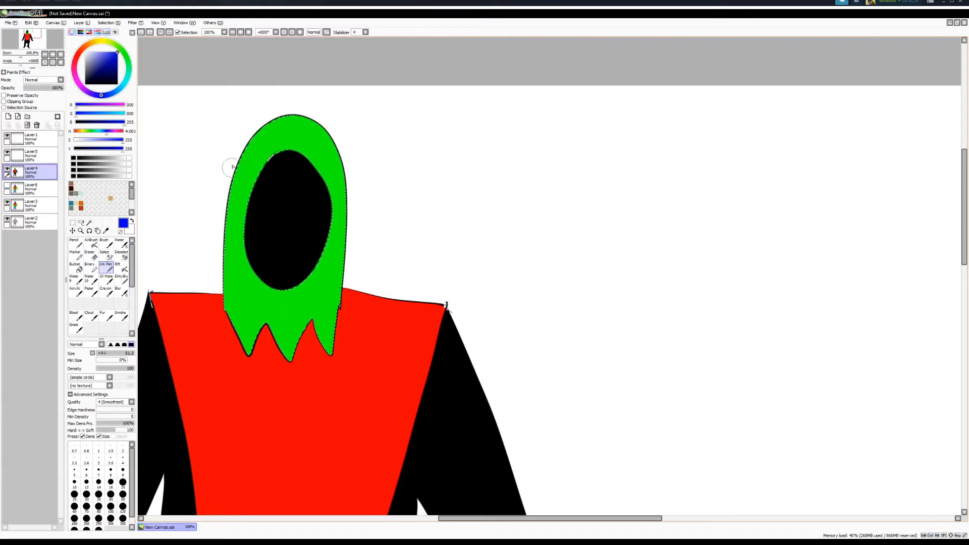
Shrink the Ink Pen and draw small blue scalloped marks all around the green hood, from its crown down to the jagged hem.
{"action": "left_click_drag", "start_coordinate": [260, 162], "coordinate": [236, 167], "text": "ctrl+alt"}
{"action": "mouse_move", "coordinate": [259, 136]}
{"action": "left_mouse_down"}
{"action": "mouse_move", "coordinate": [284, 134]}
{"action": "mouse_move", "coordinate": [274, 145]}
{"action": "mouse_move", "coordinate": [285, 129]}
{"action": "mouse_move", "coordinate": [318, 139]}
{"action": "left_mouse_up"}
{"action": "key", "text": "ctrl+z"}
{"action": "key", "text": "ctrl+z"}
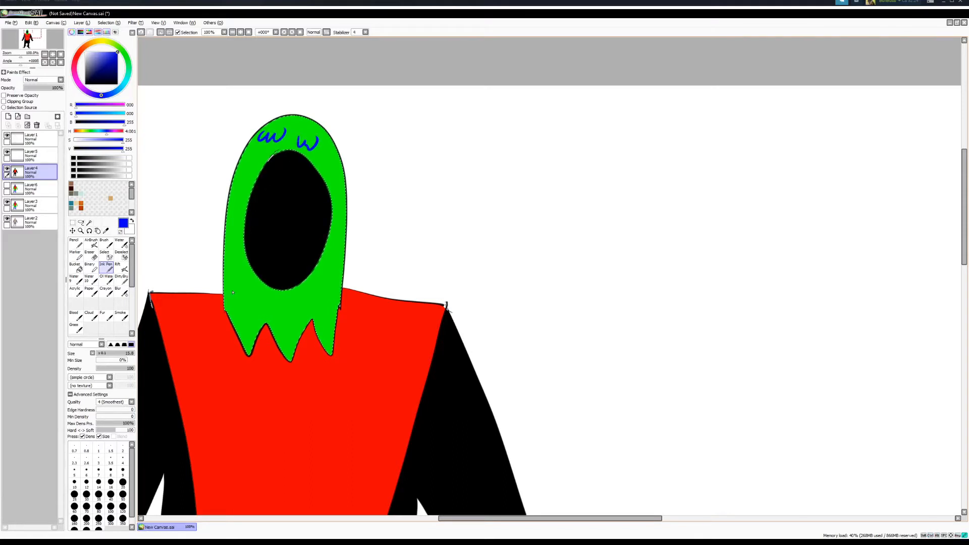
{"action": "mouse_move", "coordinate": [229, 293]}
{"action": "left_mouse_down"}
{"action": "mouse_move", "coordinate": [305, 303]}
{"action": "mouse_move", "coordinate": [344, 260]}
{"action": "left_mouse_up"}
{"action": "left_click", "coordinate": [323, 257]}
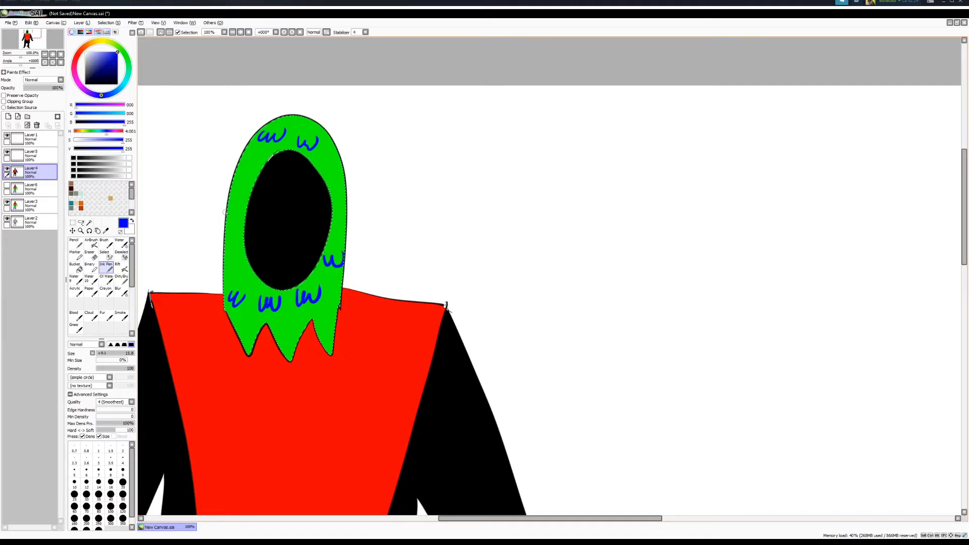
{"action": "left_click_drag", "start_coordinate": [230, 211], "coordinate": [242, 228]}
{"action": "left_click_drag", "start_coordinate": [320, 164], "coordinate": [341, 162]}
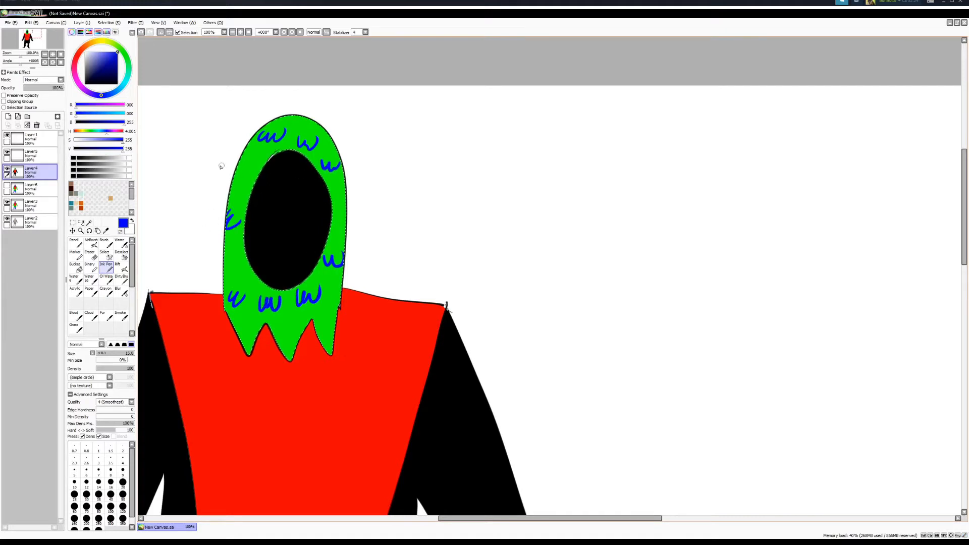
{"action": "mouse_move", "coordinate": [239, 158]}
{"action": "left_mouse_down"}
{"action": "mouse_move", "coordinate": [247, 167]}
{"action": "mouse_move", "coordinate": [263, 161]}
{"action": "left_mouse_up"}
{"action": "left_click_drag", "start_coordinate": [332, 212], "coordinate": [345, 215]}
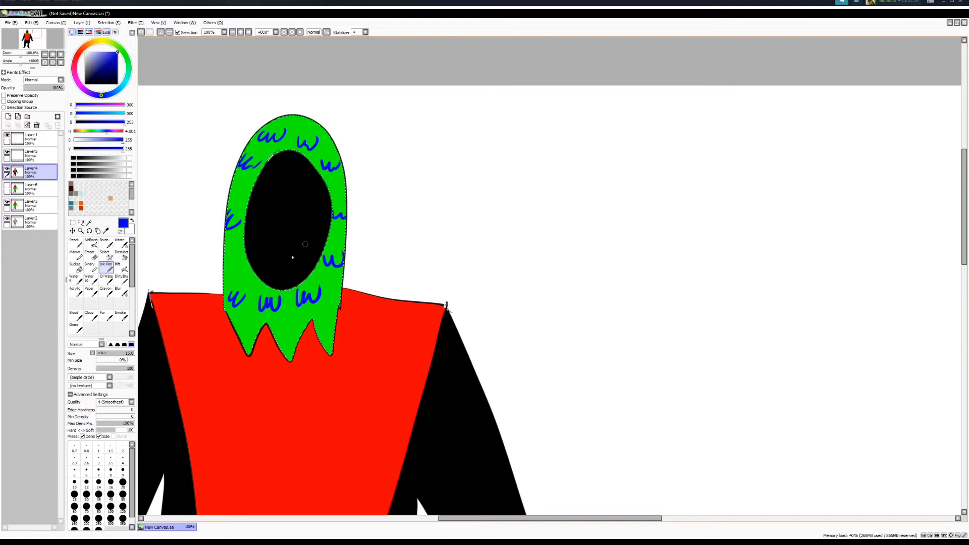
{"action": "left_click_drag", "start_coordinate": [225, 247], "coordinate": [247, 261]}
{"action": "left_click_drag", "start_coordinate": [273, 321], "coordinate": [337, 319]}
Select the red torso panel by its colour with the Magic Wand.
{"action": "left_click_drag", "start_coordinate": [294, 419], "coordinate": [370, 305]}
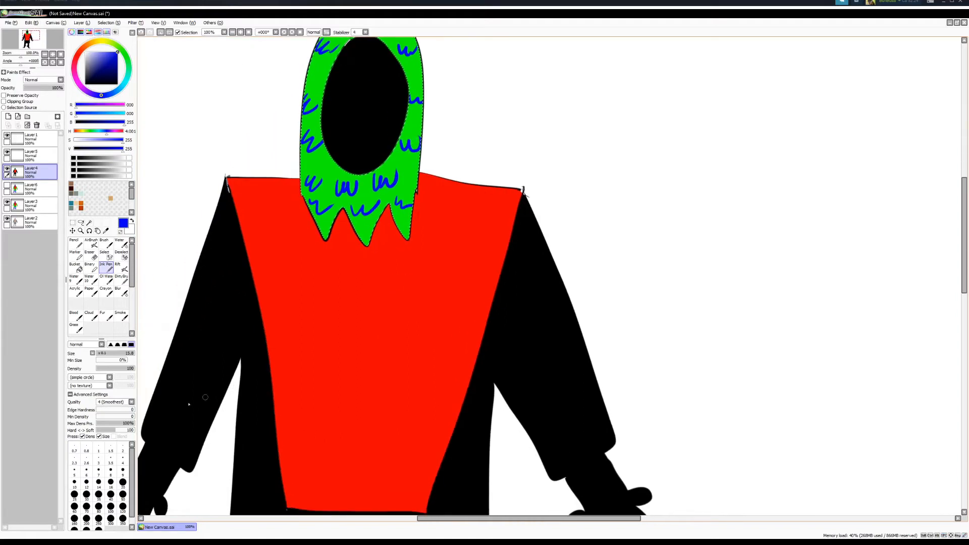
{"action": "left_click", "coordinate": [90, 223]}
{"action": "left_click", "coordinate": [397, 326]}
{"action": "left_click_drag", "start_coordinate": [460, 396], "coordinate": [443, 340]}
Try a long blue Pencil stroke down the selected red torso panel and undo it.
{"action": "key", "text": "n"}
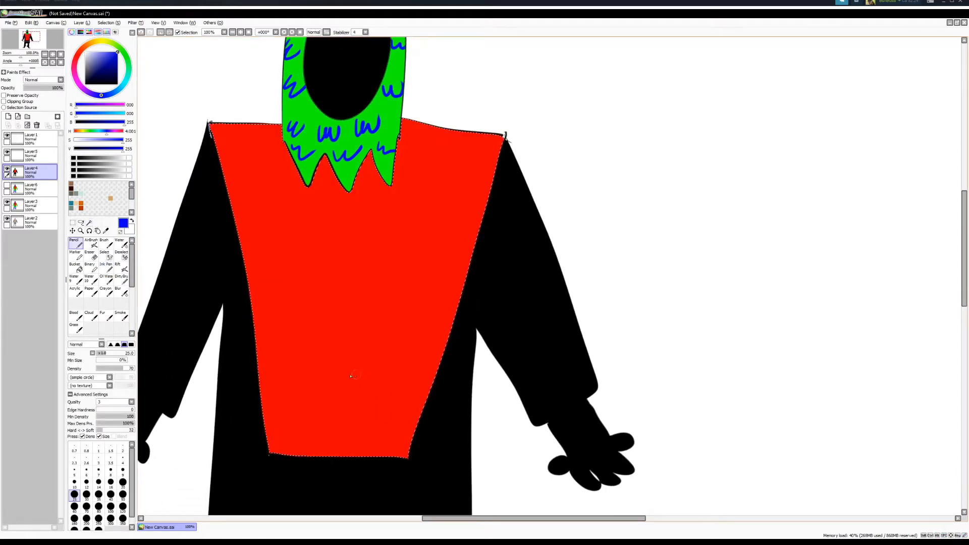
{"action": "left_click_drag", "start_coordinate": [299, 275], "coordinate": [320, 275], "text": "ctrl+alt"}
{"action": "left_click_drag", "start_coordinate": [275, 129], "coordinate": [271, 444]}
{"action": "key", "text": "ctrl+z"}
{"action": "left_click", "coordinate": [122, 244]}
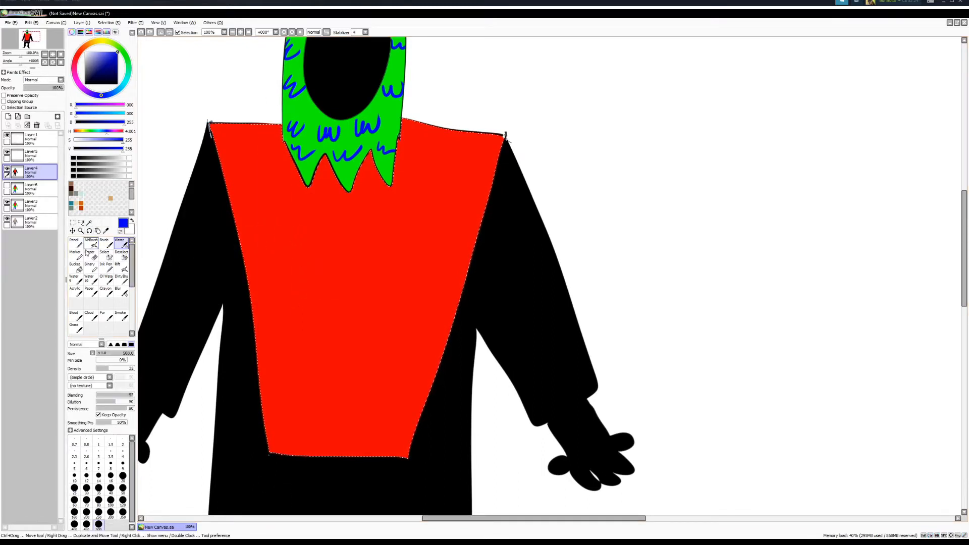
Enlarge the Ink Pen to about 102 and paint two vertical blue stripes down the left half of the selected torso.
{"action": "left_click", "coordinate": [106, 268]}
{"action": "left_click_drag", "start_coordinate": [297, 203], "coordinate": [323, 223], "text": "ctrl+alt"}
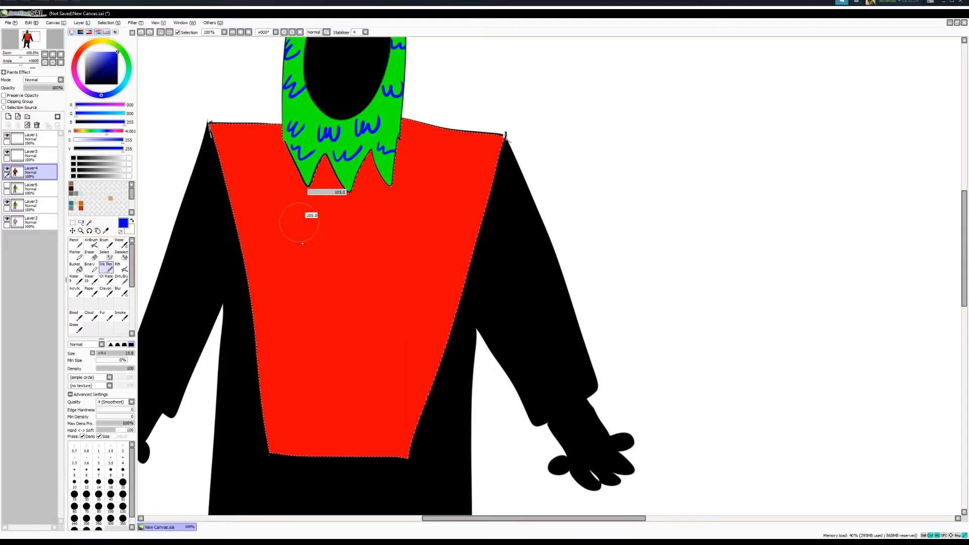
{"action": "left_click_drag", "start_coordinate": [325, 101], "coordinate": [309, 459]}
{"action": "left_click_drag", "start_coordinate": [262, 83], "coordinate": [242, 484]}
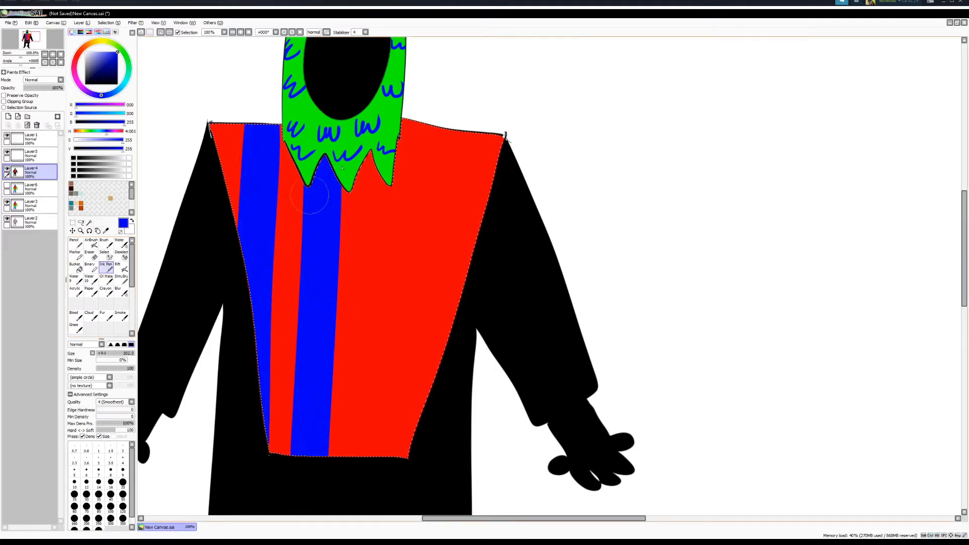
Paint four horizontal blue bands across the right half of the torso, the topmost along the shoulder.
{"action": "left_click_drag", "start_coordinate": [353, 180], "coordinate": [584, 190]}
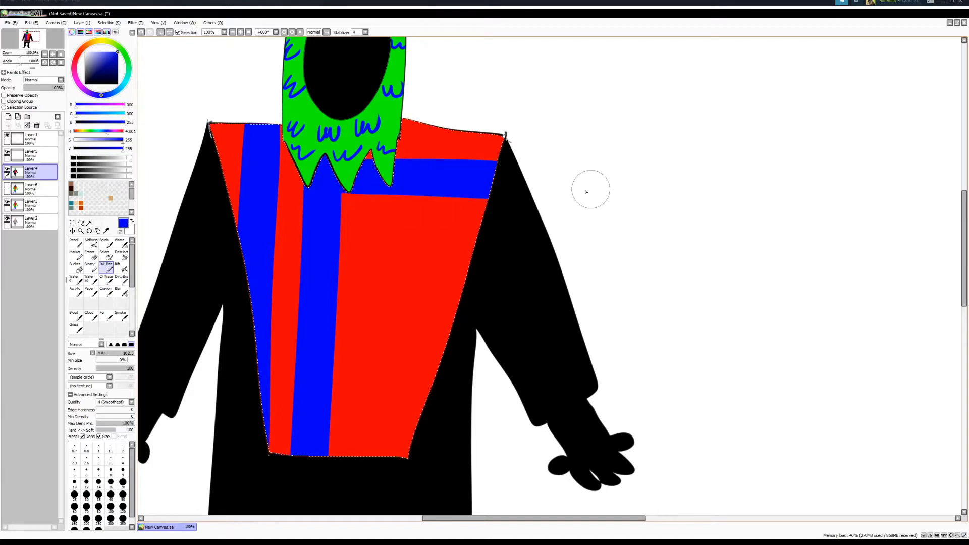
{"action": "left_click_drag", "start_coordinate": [320, 297], "coordinate": [551, 309]}
{"action": "left_click_drag", "start_coordinate": [331, 400], "coordinate": [521, 425]}
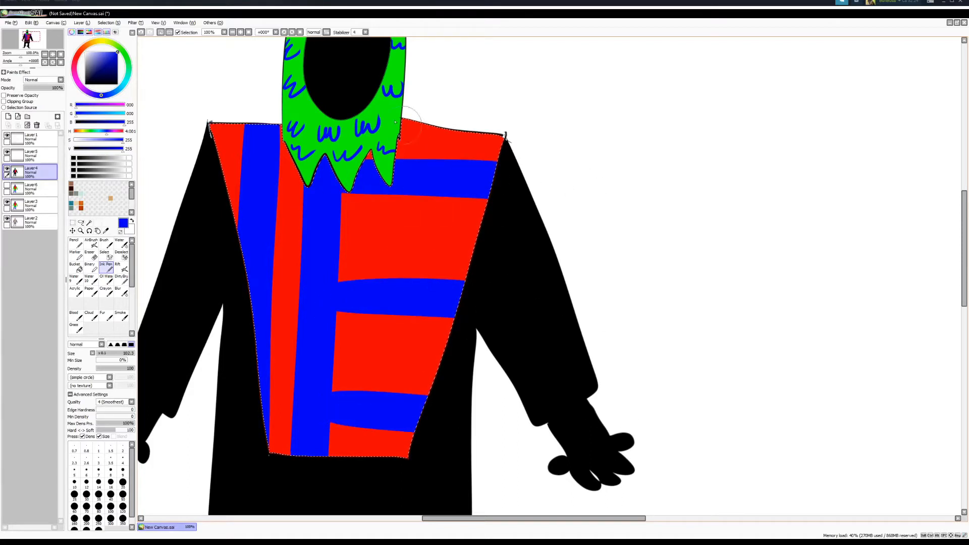
{"action": "mouse_move", "coordinate": [383, 134]}
{"action": "left_mouse_down"}
{"action": "mouse_move", "coordinate": [690, 146]}
{"action": "mouse_move", "coordinate": [524, 134]}
{"action": "left_mouse_up"}
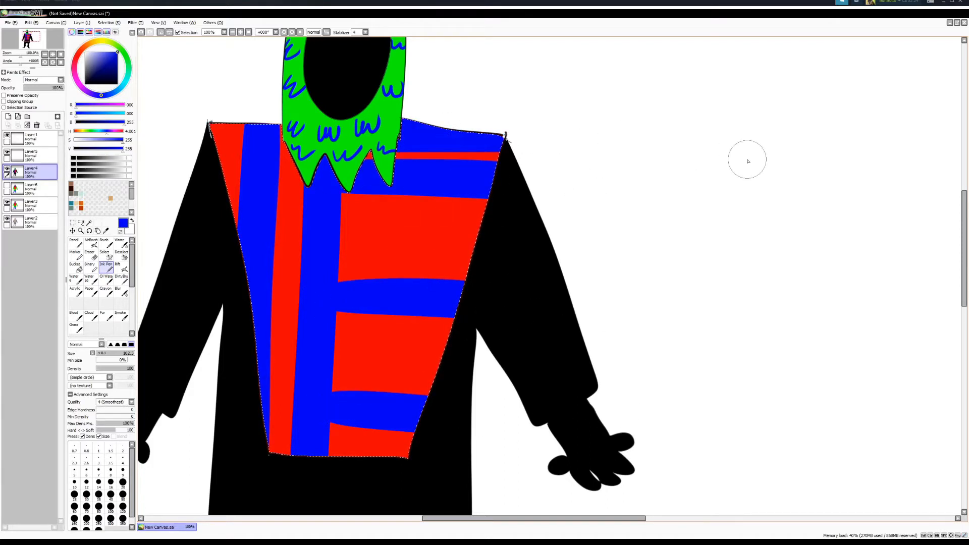
Clear the selection around the torso and review the whole masked figure.
{"action": "scroll", "coordinate": [750, 152], "scroll_direction": "down", "scroll_amount": 2}
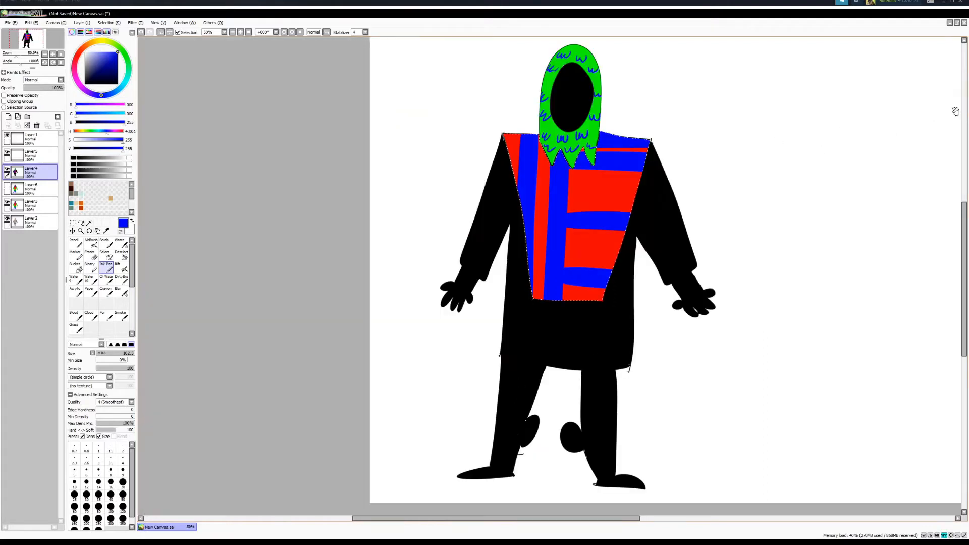
{"action": "scroll", "coordinate": [822, 135], "scroll_direction": "right", "scroll_amount": 3}
{"action": "key", "text": "ctrl+d"}
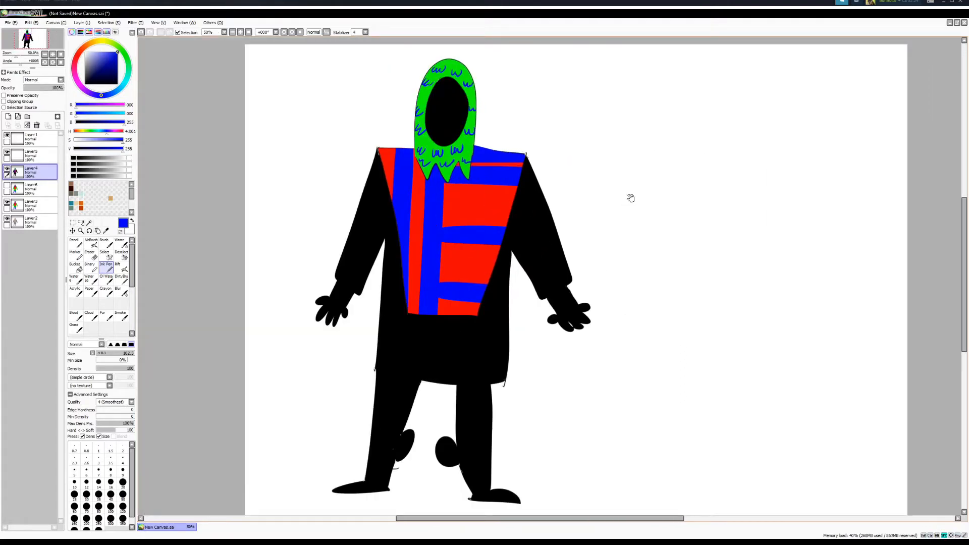
{"action": "scroll", "coordinate": [296, 273], "scroll_direction": "right", "scroll_amount": 3}
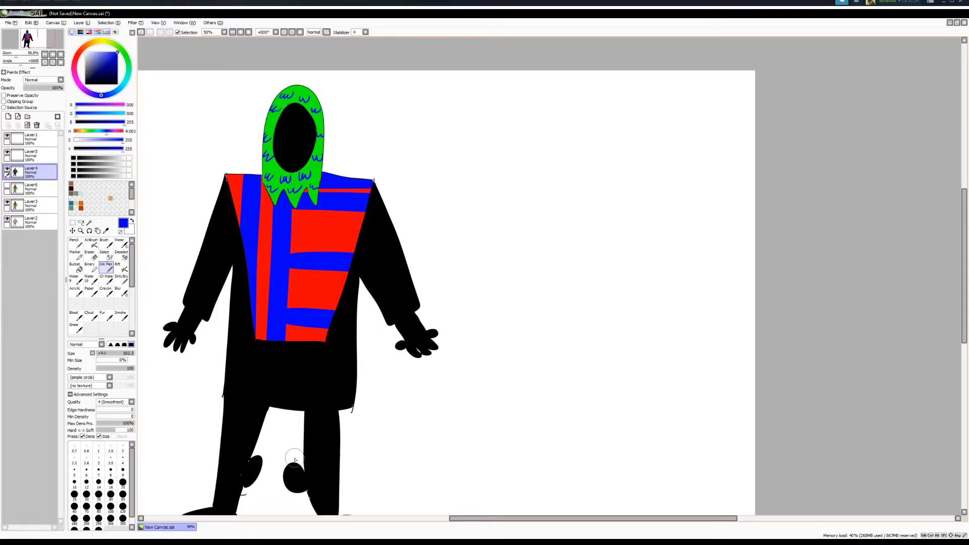
{"action": "left_click_drag", "start_coordinate": [400, 340], "coordinate": [429, 303]}
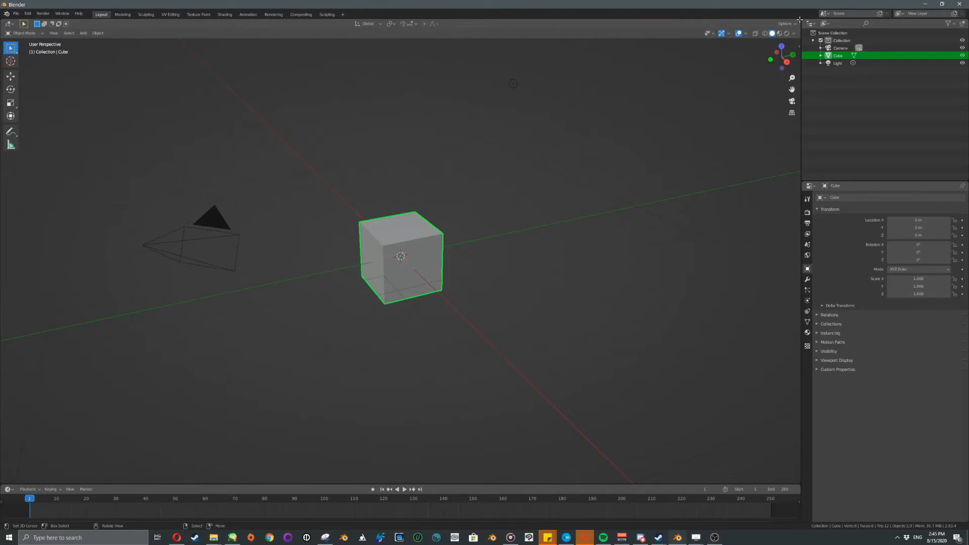
Switch to Blender, split the 3D viewport vertically and turn the new area into a Shader Editor.
{"action": "left_click_drag", "start_coordinate": [800, 19], "coordinate": [502, 44]}
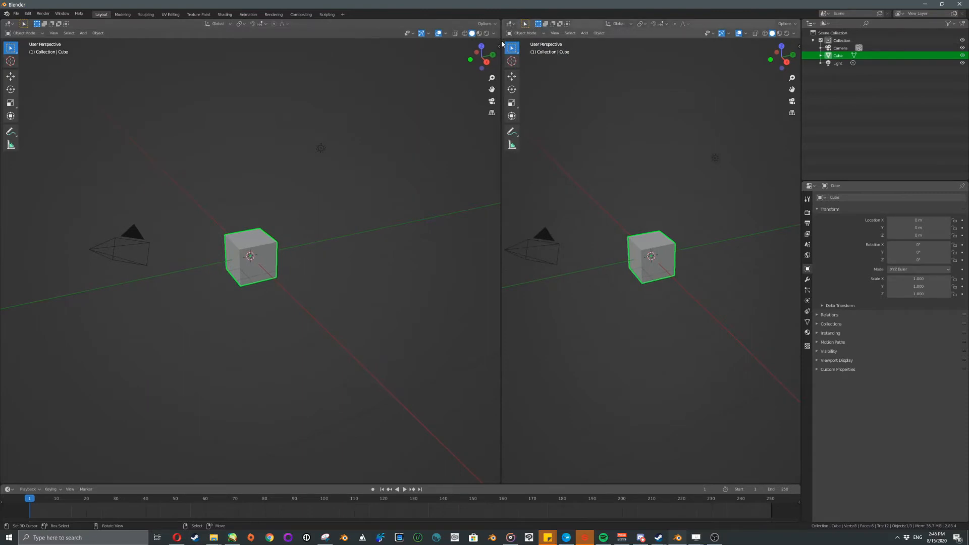
{"action": "left_click", "coordinate": [510, 24]}
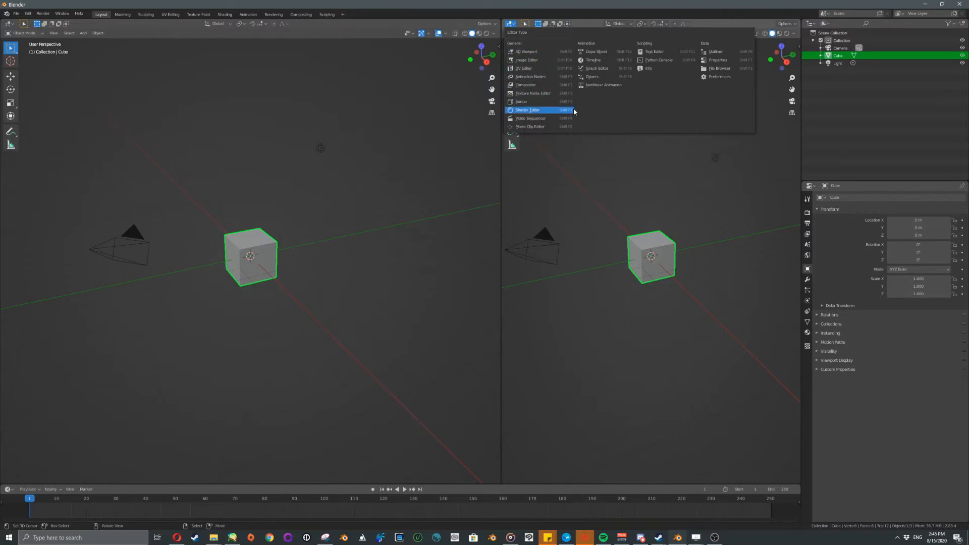
{"action": "left_click", "coordinate": [528, 110]}
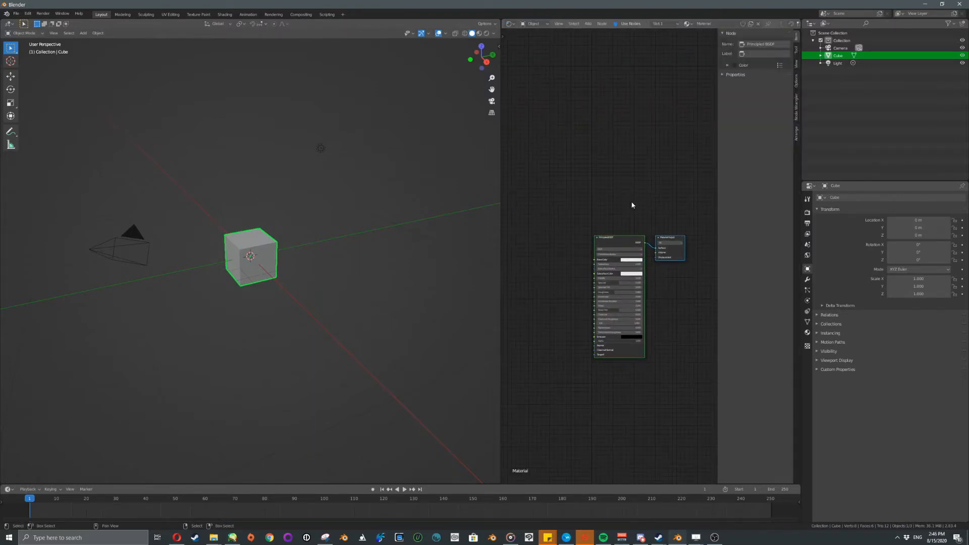
Add an Image Texture node beside the Principled BSDF node in the cube's material.
{"action": "middle_click_drag", "start_coordinate": [621, 209], "coordinate": [626, 187]}
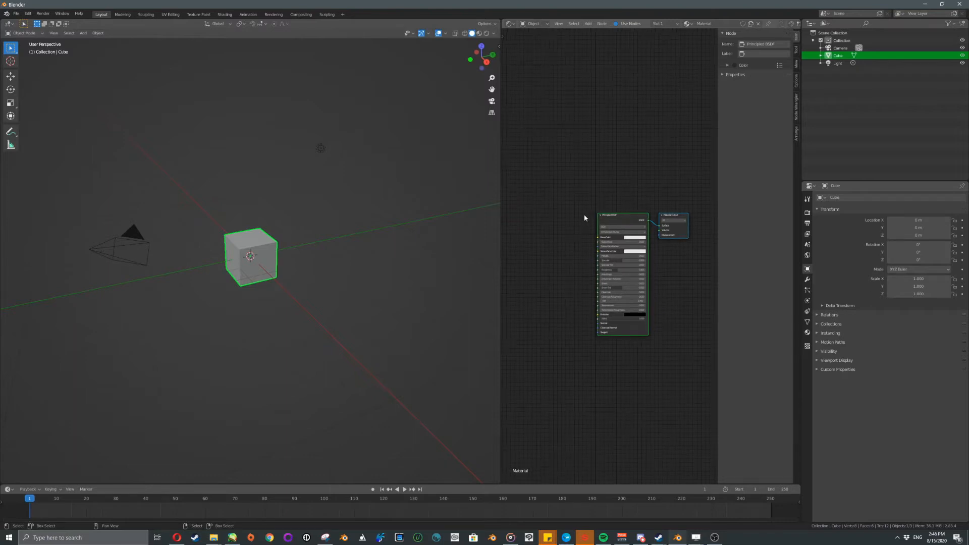
{"action": "key", "text": "shift+a"}
{"action": "left_click", "coordinate": [567, 214]}
{"action": "type", "text": "image"}
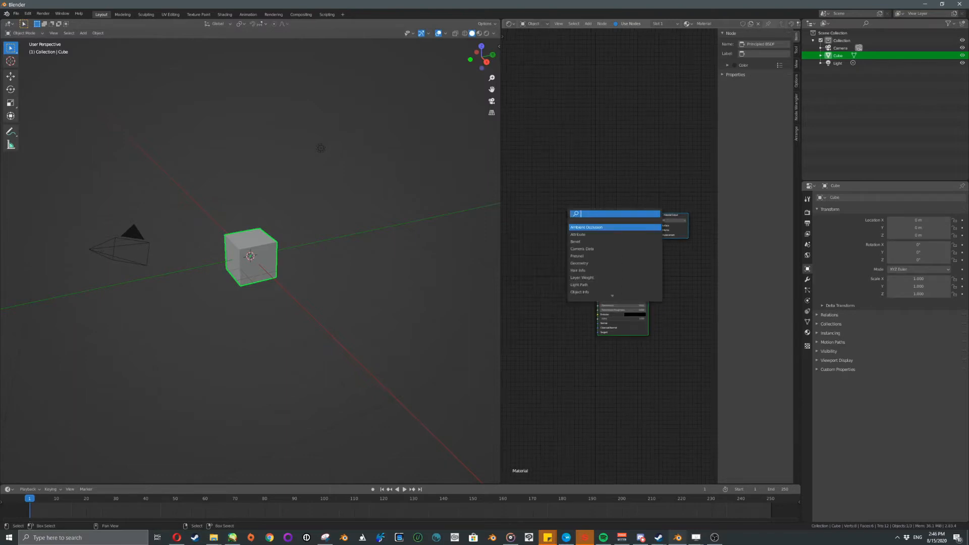
{"action": "left_click", "coordinate": [583, 228]}
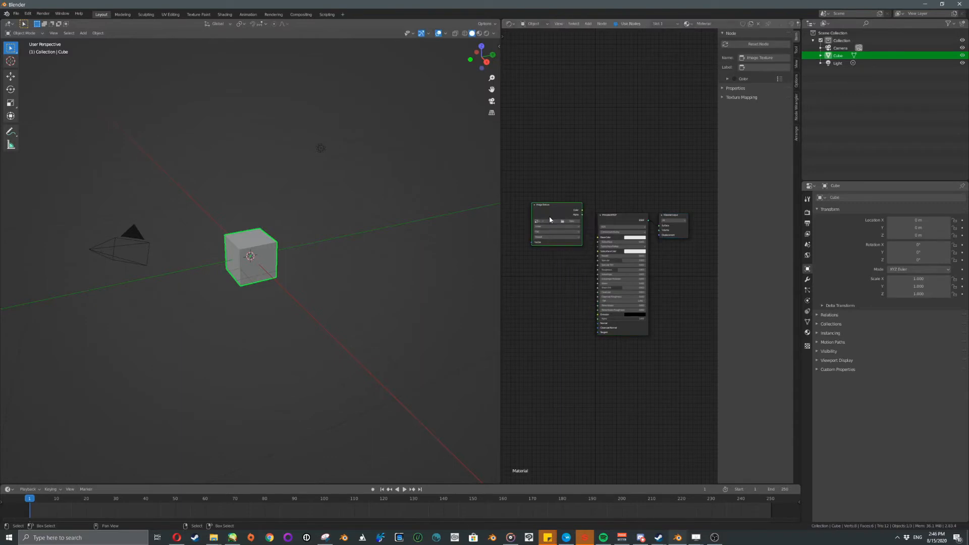
{"action": "left_click", "coordinate": [549, 216]}
Start opening an image in the Image Texture node and browse from the Desktop to the Blender\Demo folder.
{"action": "scroll", "coordinate": [656, 287], "scroll_direction": "up", "scroll_amount": 4}
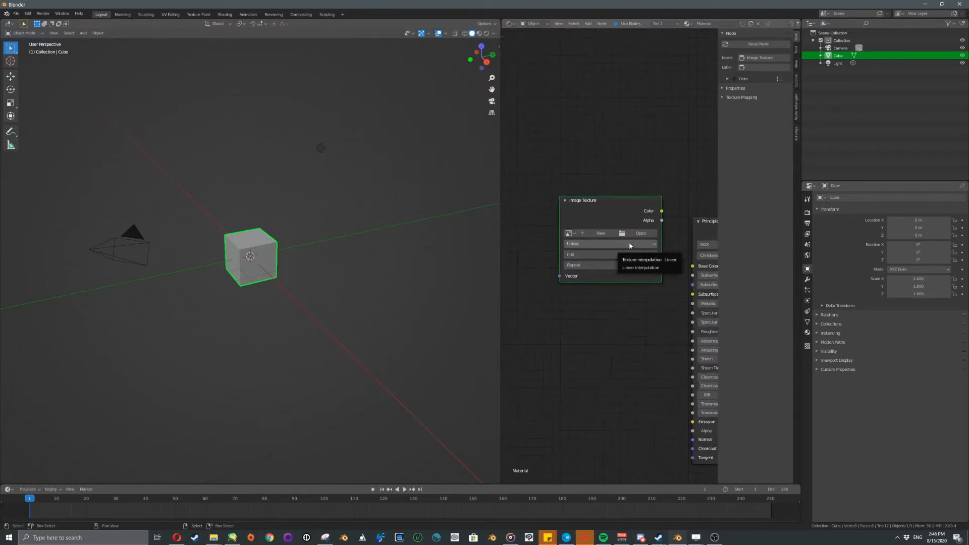
{"action": "left_click", "coordinate": [636, 235]}
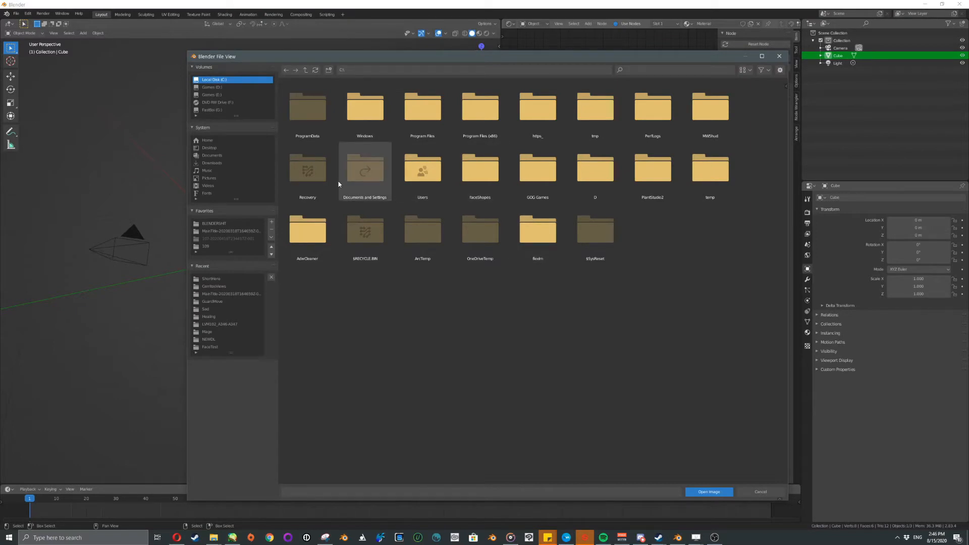
{"action": "left_click", "coordinate": [219, 147]}
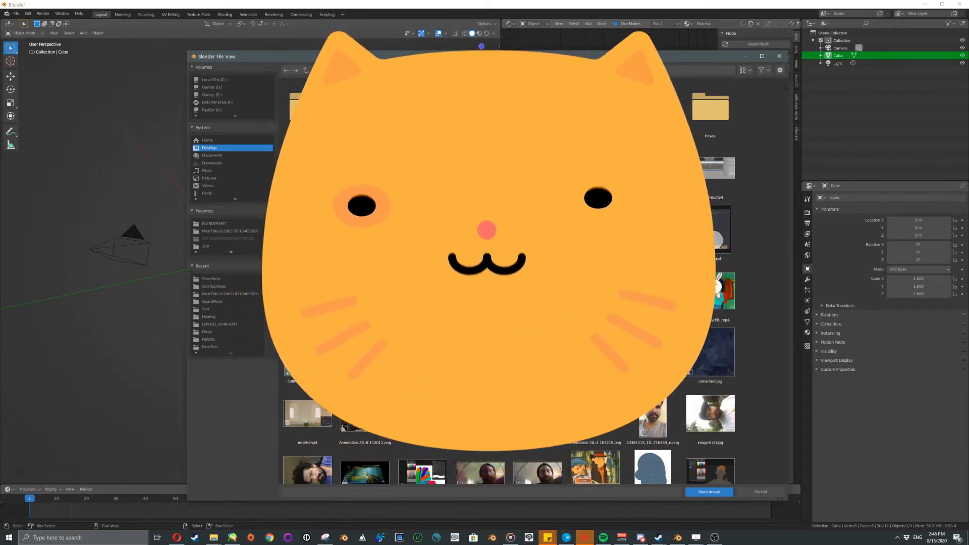
{"action": "double_click", "coordinate": [370, 112]}
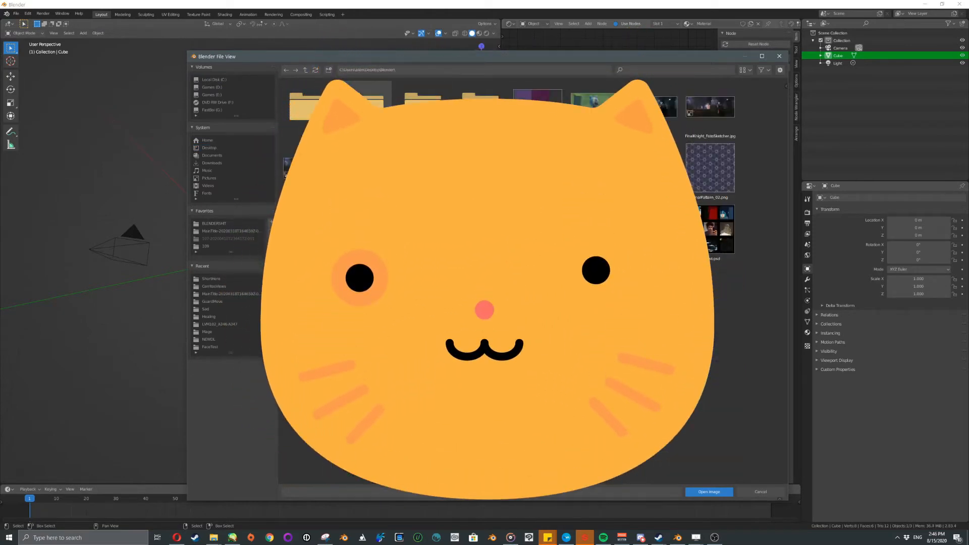
{"action": "double_click", "coordinate": [306, 112]}
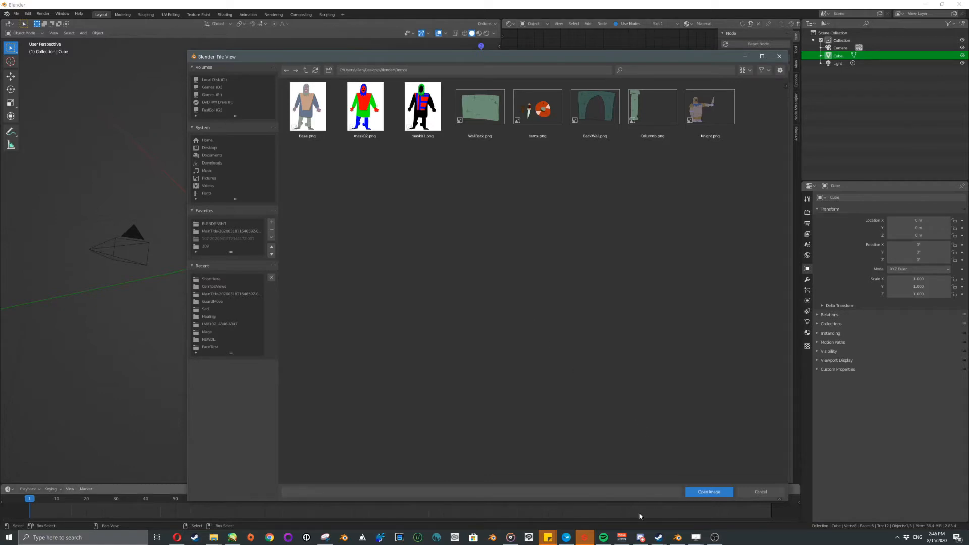
Select mask01.png, mask02.png and Base.png together and open them in the Image Texture node.
{"action": "left_click", "coordinate": [715, 537]}
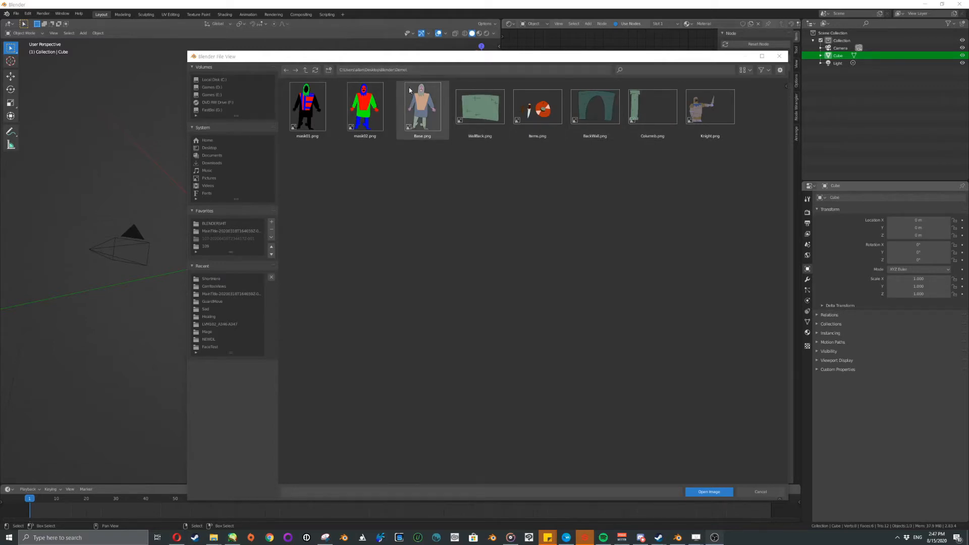
{"action": "left_click", "coordinate": [407, 120]}
{"action": "left_click", "coordinate": [364, 115], "text": "shift"}
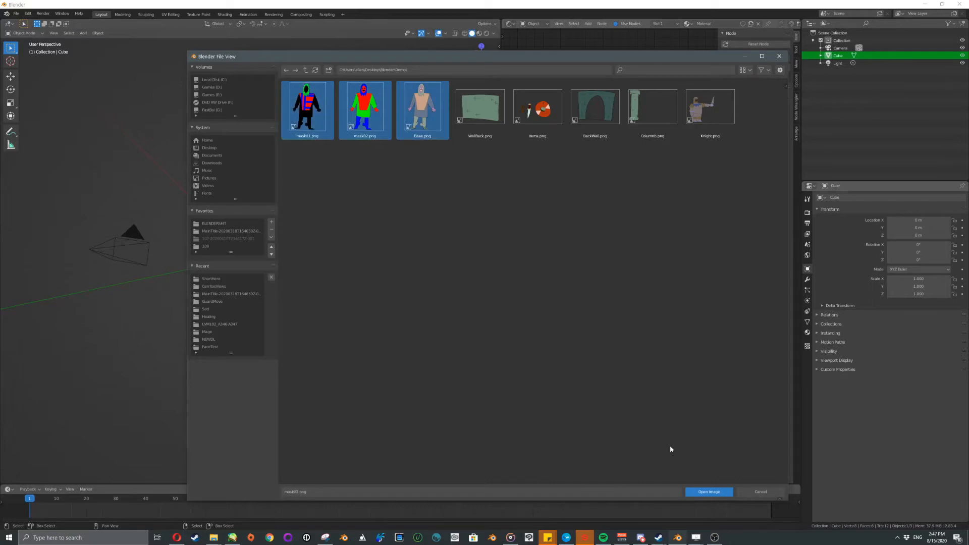
{"action": "left_click", "coordinate": [707, 492]}
Set the Image Texture node's source to Single Image and choose mask01.png from the loaded images.
{"action": "scroll", "coordinate": [613, 286], "scroll_direction": "up", "scroll_amount": 1}
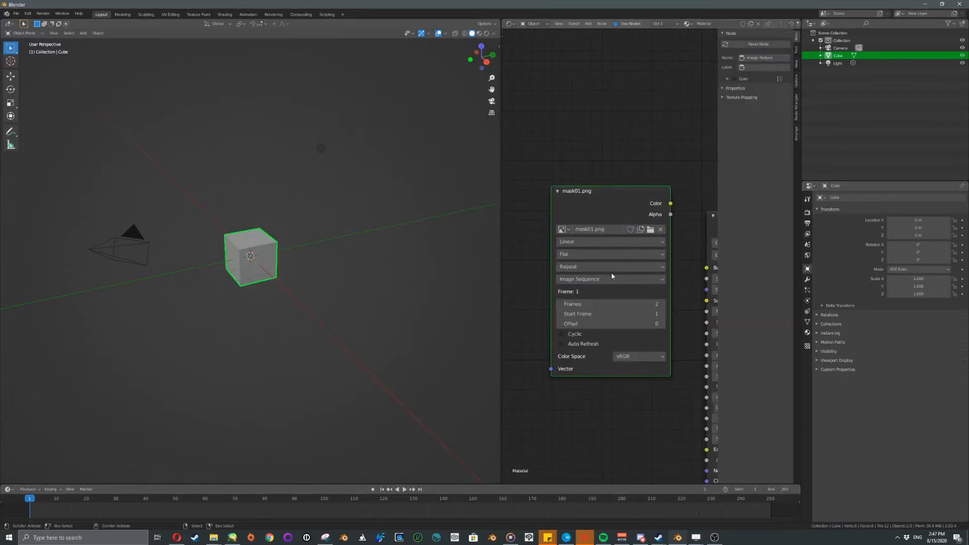
{"action": "left_click", "coordinate": [611, 279]}
{"action": "left_click", "coordinate": [610, 288]}
{"action": "left_click", "coordinate": [563, 229]}
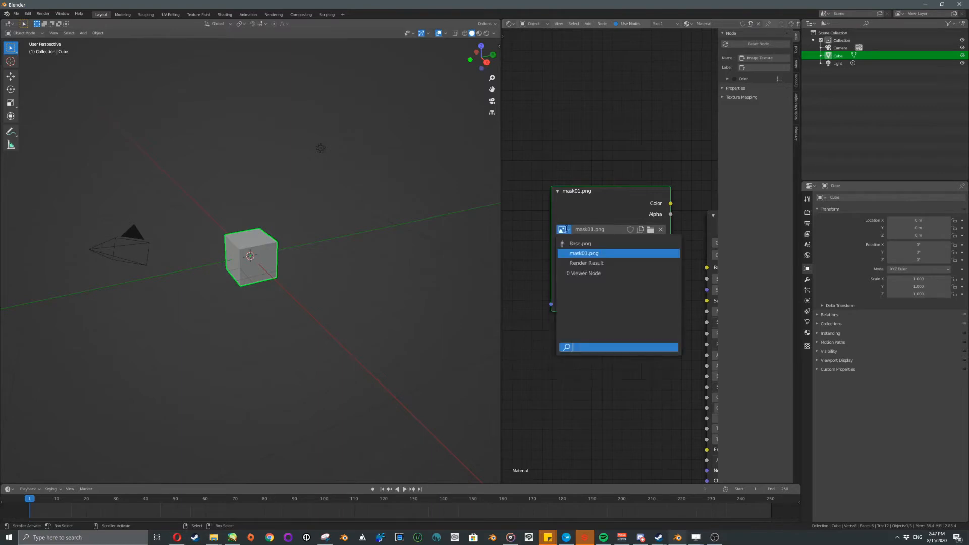
{"action": "left_click", "coordinate": [574, 252]}
Load mask02.png from the Demo folder through the Image Texture node, and assign Base.png to the node.
{"action": "left_click", "coordinate": [651, 229]}
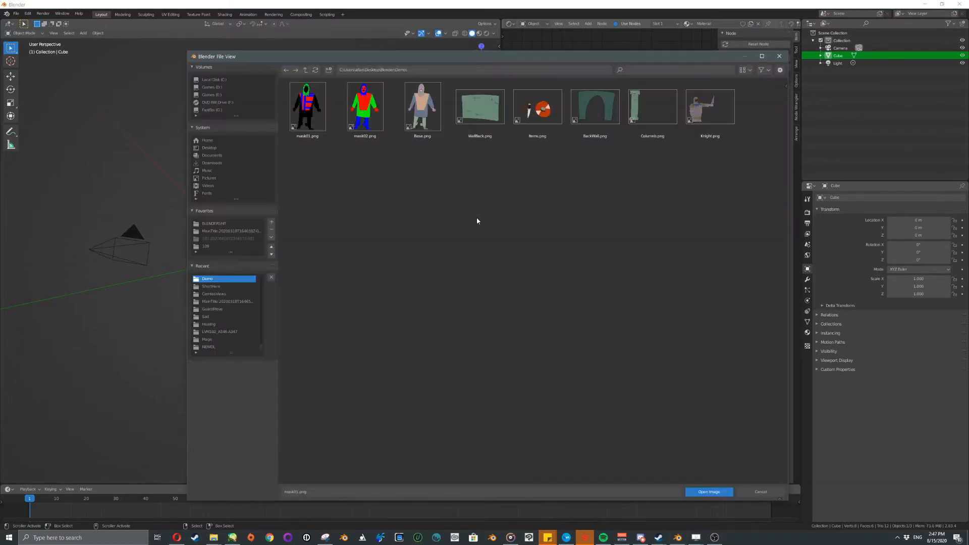
{"action": "double_click", "coordinate": [364, 106]}
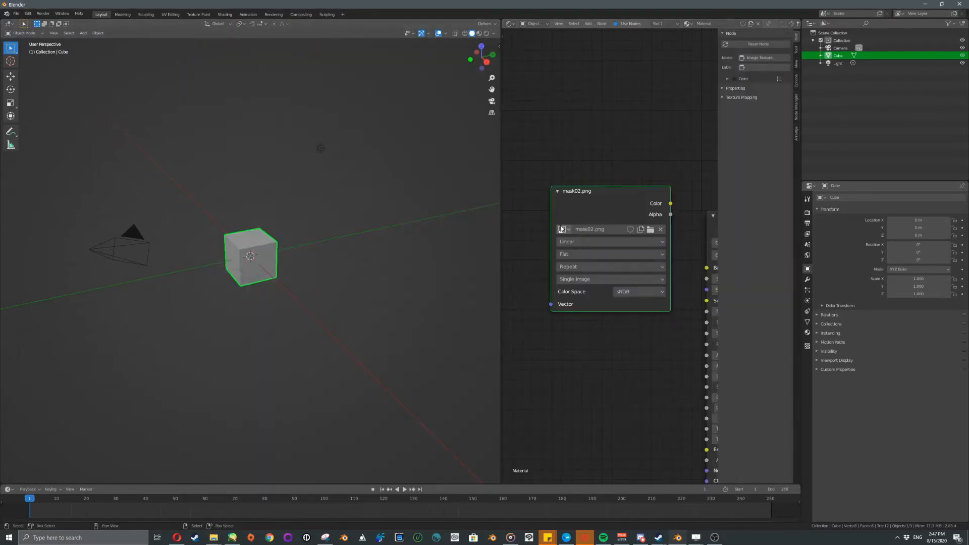
{"action": "left_click", "coordinate": [564, 229]}
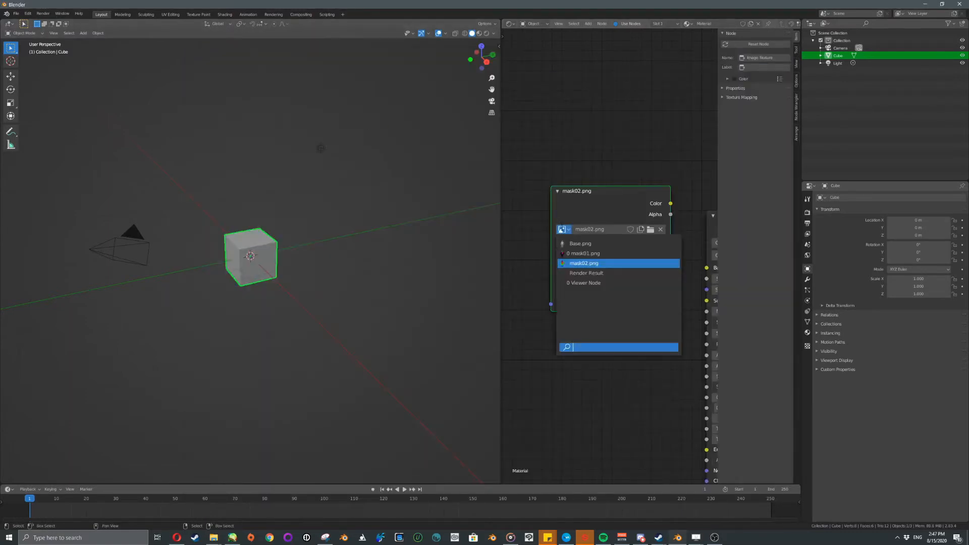
{"action": "left_click", "coordinate": [580, 245]}
{"action": "scroll", "coordinate": [606, 237], "scroll_direction": "down", "scroll_amount": 3}
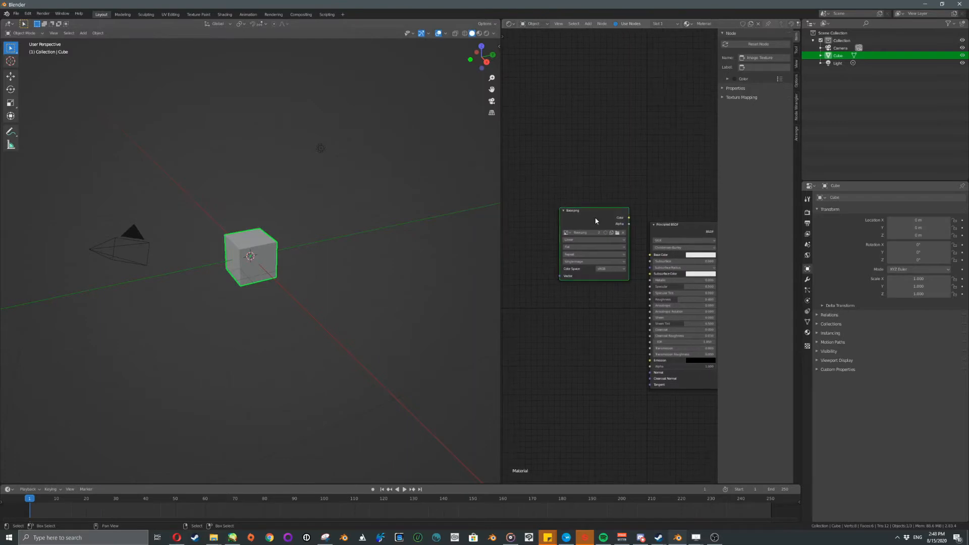
Add a plane and stand it upright by rotating it 90° about X and 90° about Z.
{"action": "key", "text": "shift+a"}
{"action": "mouse_move", "coordinate": [323, 239]}
{"action": "left_click", "coordinate": [364, 238]}
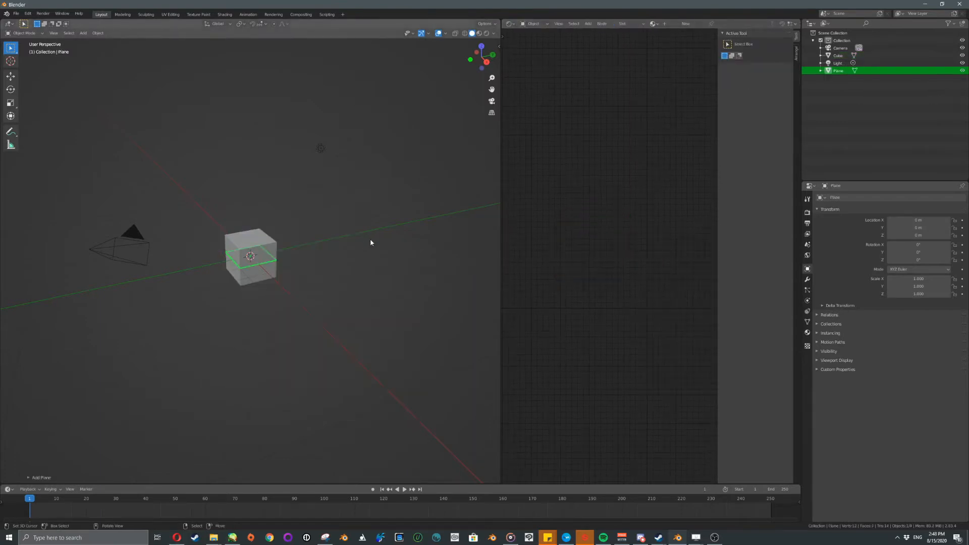
{"action": "type", "text": "rx90"}
{"action": "key", "text": "Return"}
{"action": "type", "text": "rz90"}
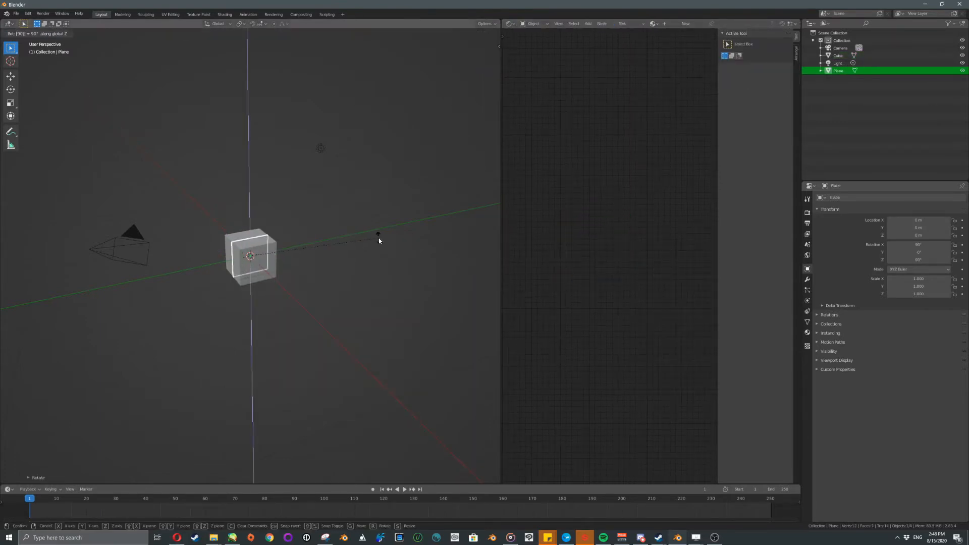
{"action": "key", "text": "Return"}
Move the plane along Y until it is clear of the cube, and delete the cube.
{"action": "key", "text": "g"}
{"action": "key", "text": "y"}
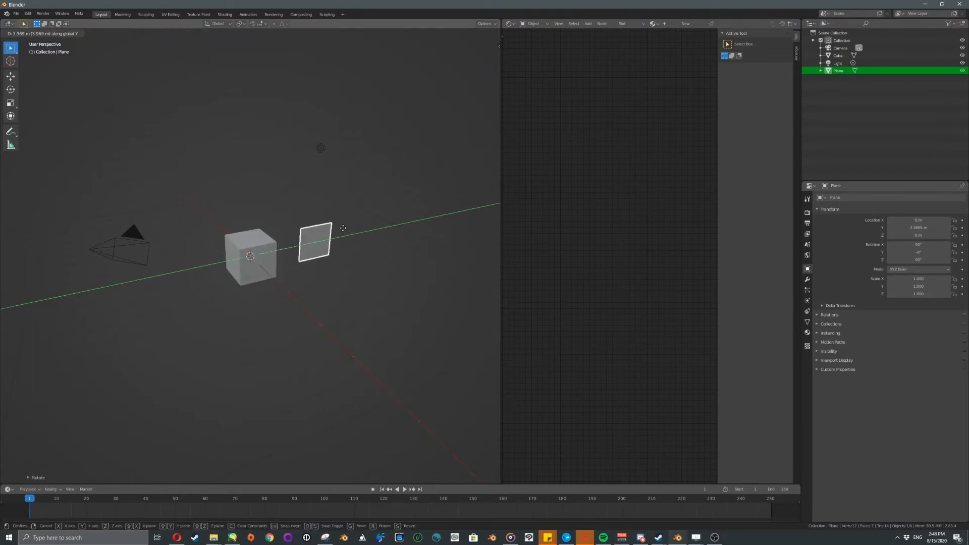
{"action": "left_click", "coordinate": [346, 248]}
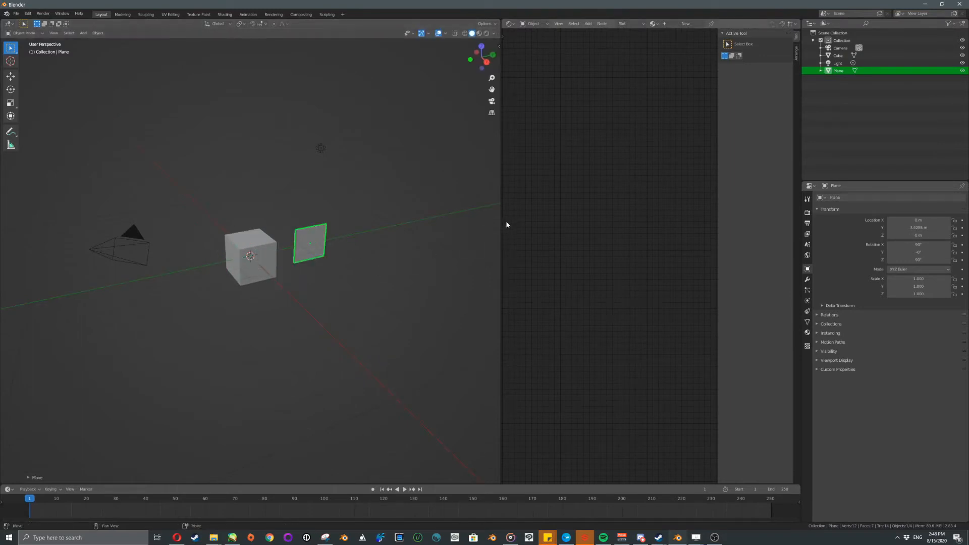
{"action": "left_click_drag", "start_coordinate": [501, 220], "coordinate": [443, 220]}
{"action": "left_click", "coordinate": [241, 258]}
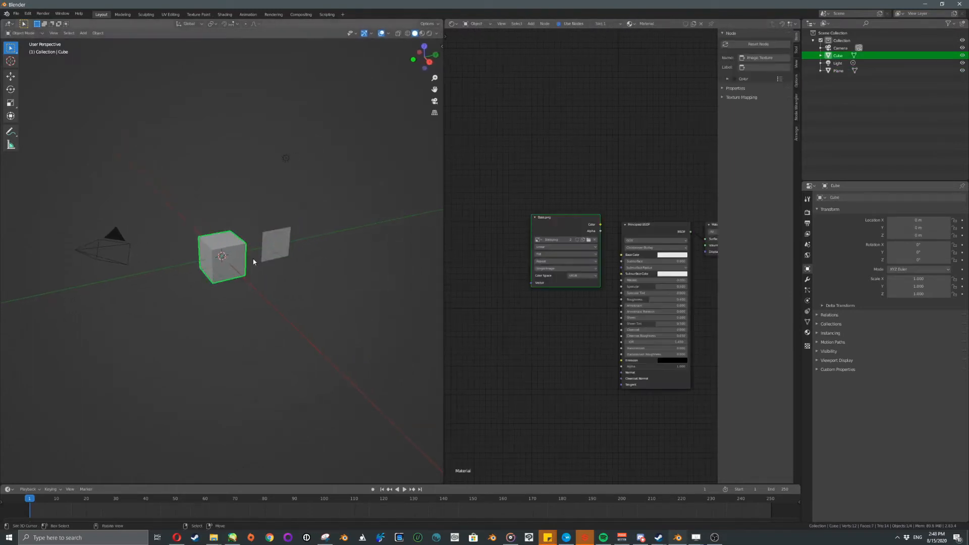
{"action": "key", "text": "Delete"}
Move the upright plane back along Y to the world origin.
{"action": "left_click", "coordinate": [276, 247]}
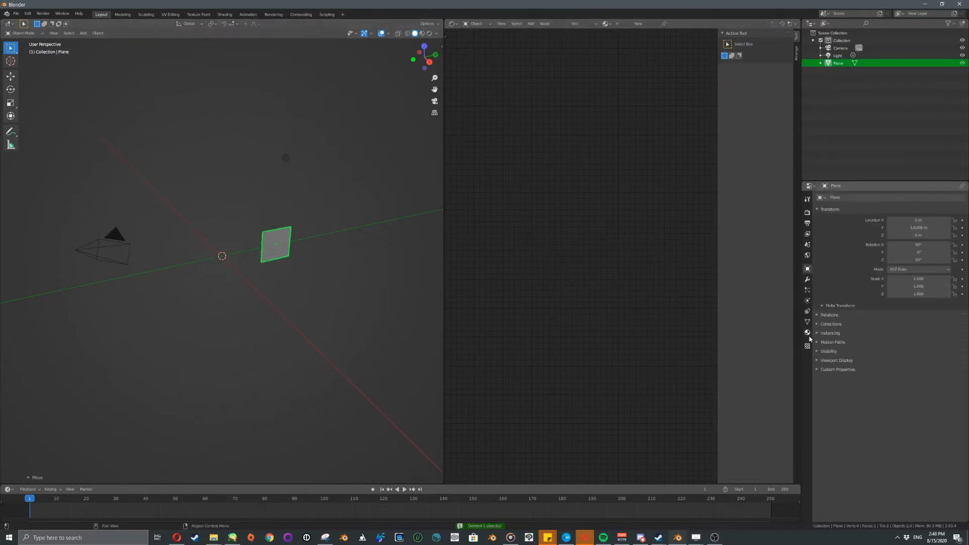
{"action": "left_click", "coordinate": [807, 332]}
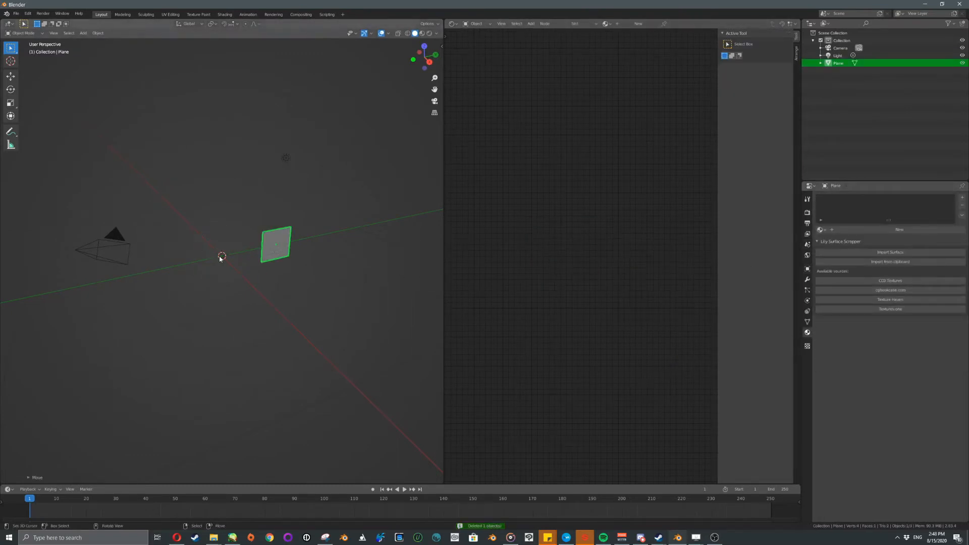
{"action": "key", "text": "g"}
{"action": "key", "text": "x"}
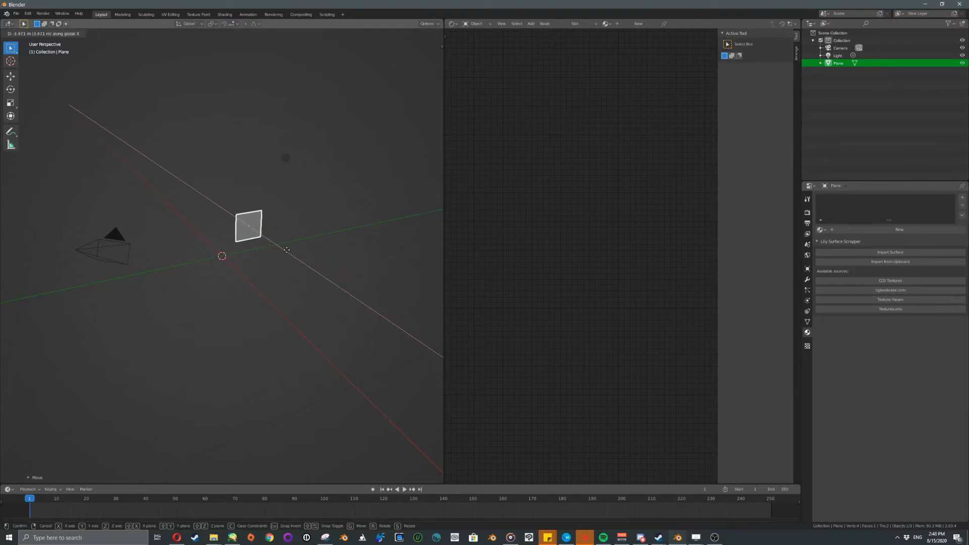
{"action": "key", "text": "y"}
{"action": "left_click", "coordinate": [280, 259]}
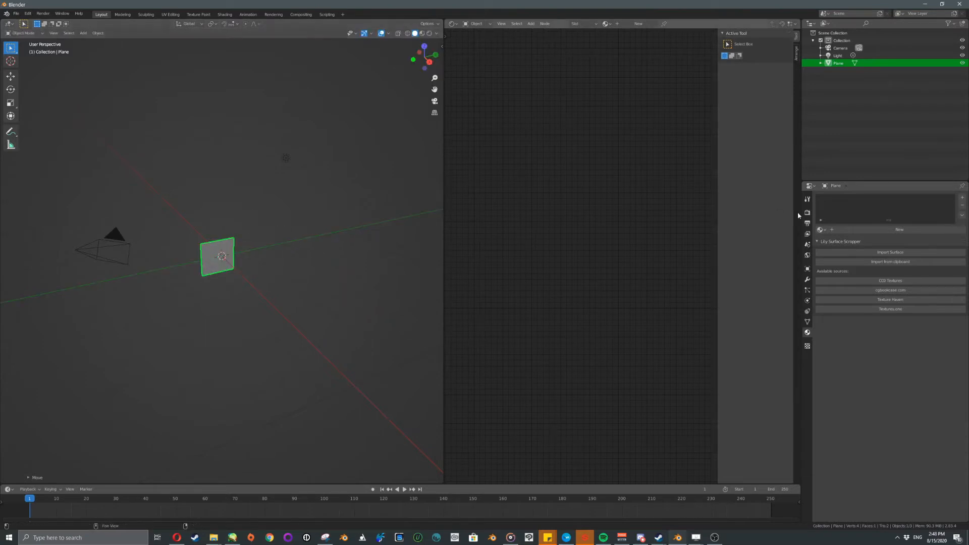
Assign the existing material named Material to the plane and show the viewport in Material Preview shading.
{"action": "left_click", "coordinate": [821, 229]}
{"action": "left_click", "coordinate": [836, 242]}
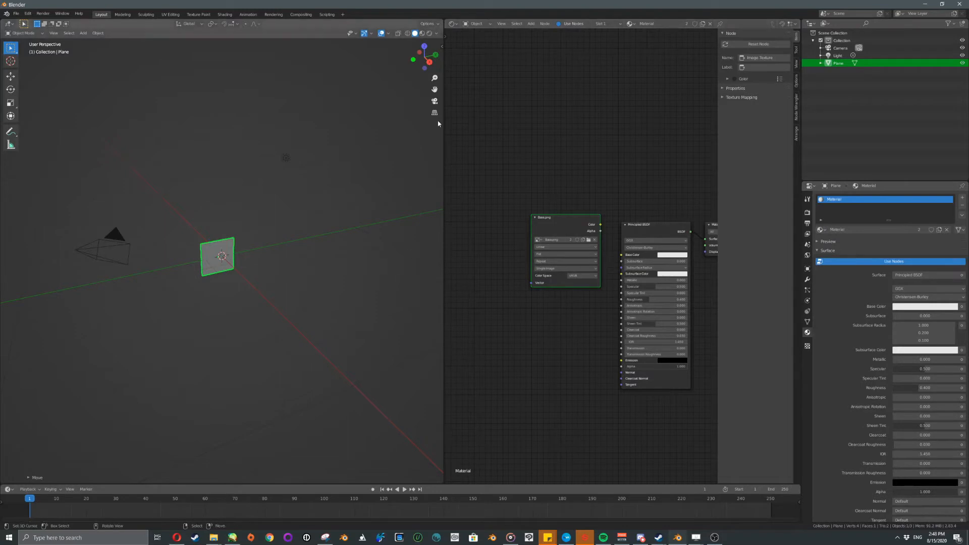
{"action": "left_click", "coordinate": [429, 34]}
{"action": "left_click", "coordinate": [422, 33]}
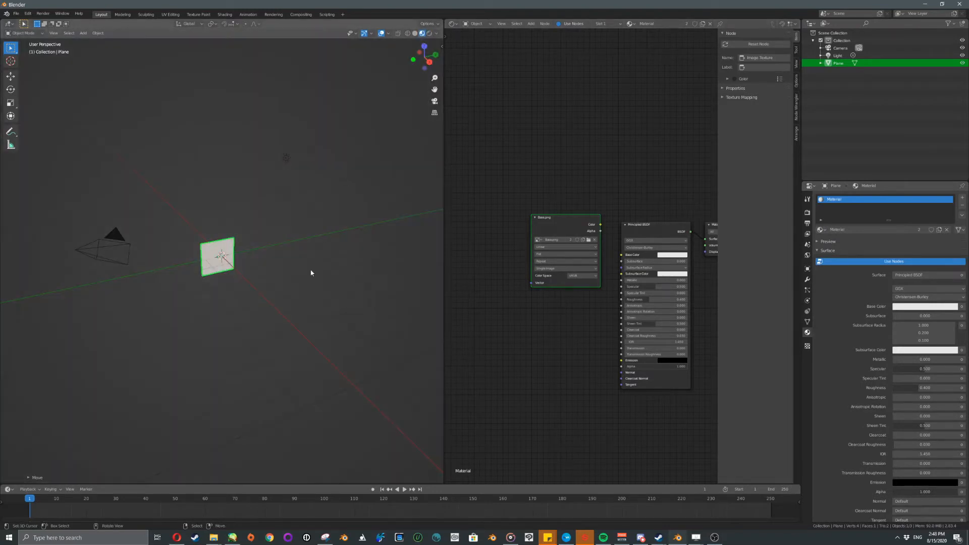
{"action": "scroll", "coordinate": [298, 297], "scroll_direction": "up", "scroll_amount": 5}
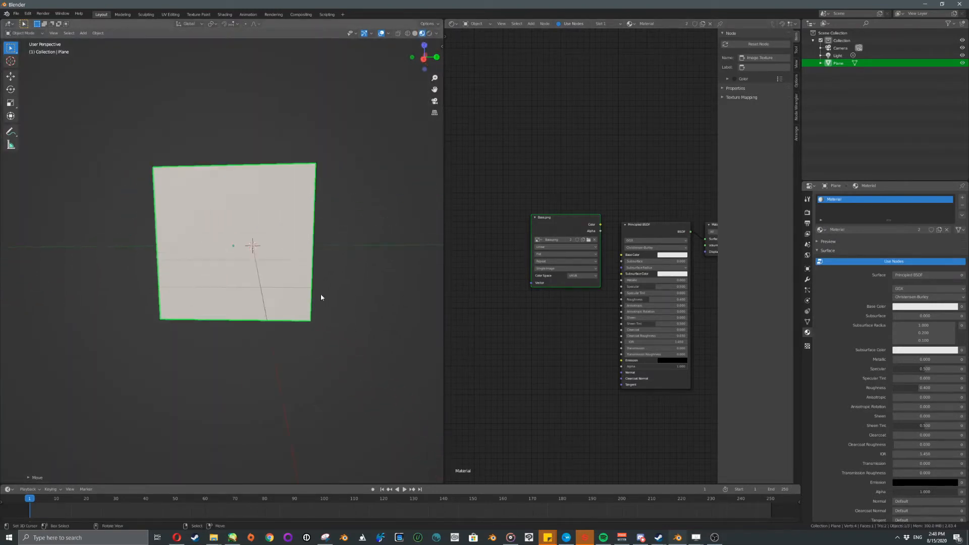
Tidy the node layout and link the Base.png node's Color output to the Base Color of the Principled BSDF.
{"action": "left_click_drag", "start_coordinate": [565, 226], "coordinate": [557, 236]}
{"action": "left_click_drag", "start_coordinate": [657, 231], "coordinate": [643, 232]}
{"action": "middle_click_drag", "start_coordinate": [668, 213], "coordinate": [598, 222]}
{"action": "left_click_drag", "start_coordinate": [664, 238], "coordinate": [655, 235]}
{"action": "middle_click_drag", "start_coordinate": [484, 246], "coordinate": [541, 230]}
{"action": "scroll", "coordinate": [541, 229], "scroll_direction": "up", "scroll_amount": 1}
{"action": "scroll", "coordinate": [574, 229], "scroll_direction": "up", "scroll_amount": 1}
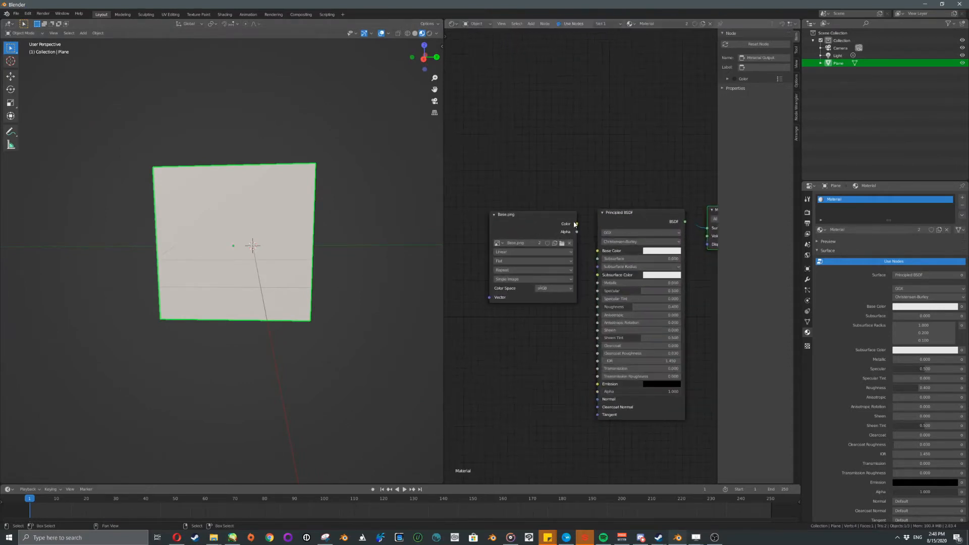
{"action": "left_click_drag", "start_coordinate": [577, 224], "coordinate": [600, 254]}
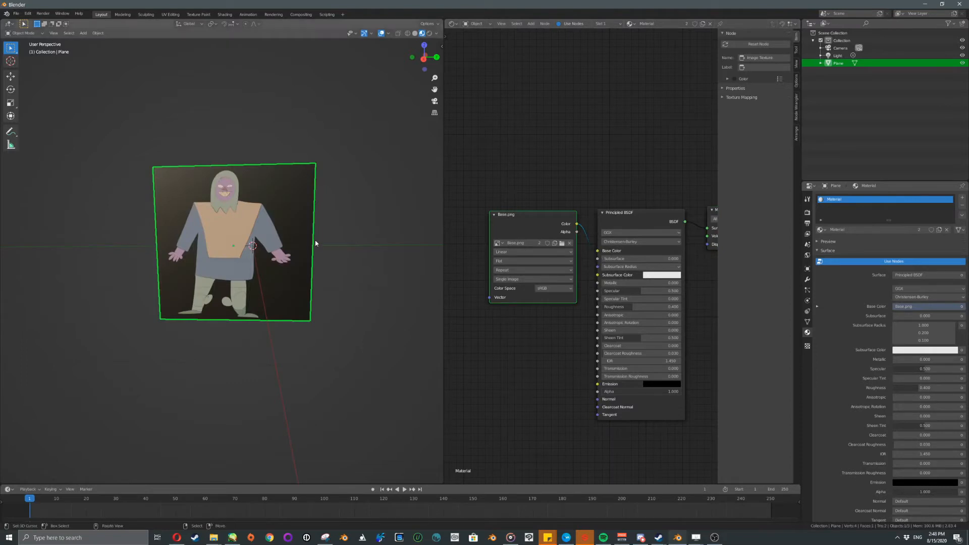
Link the Base.png node's Alpha output to the Alpha input of the Principled BSDF.
{"action": "scroll", "coordinate": [287, 235], "scroll_direction": "up", "scroll_amount": 2}
{"action": "mouse_move", "coordinate": [287, 235]}
{"action": "middle_mouse_down"}
{"action": "mouse_move", "coordinate": [316, 231]}
{"action": "mouse_move", "coordinate": [292, 252]}
{"action": "middle_mouse_up"}
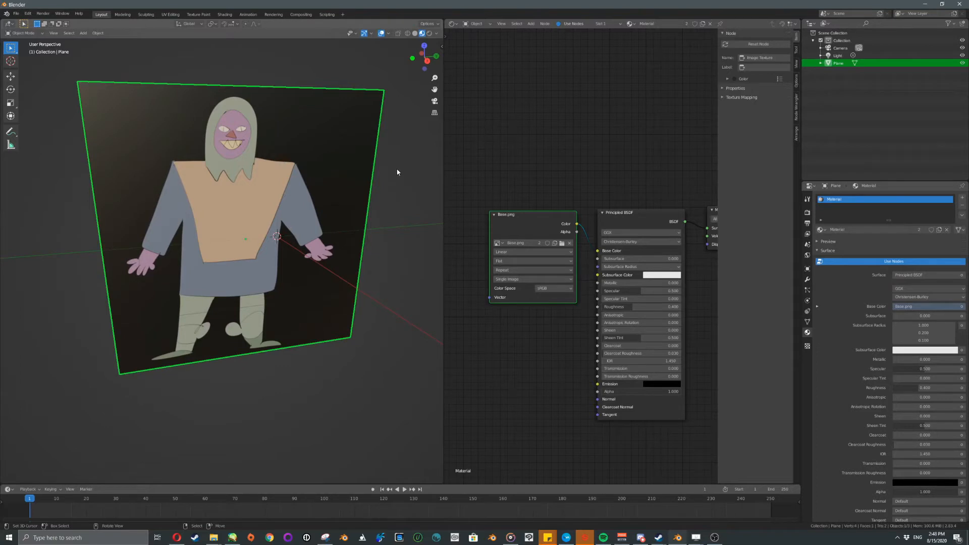
{"action": "middle_click_drag", "start_coordinate": [344, 217], "coordinate": [394, 220]}
{"action": "scroll", "coordinate": [507, 247], "scroll_direction": "down", "scroll_amount": 2}
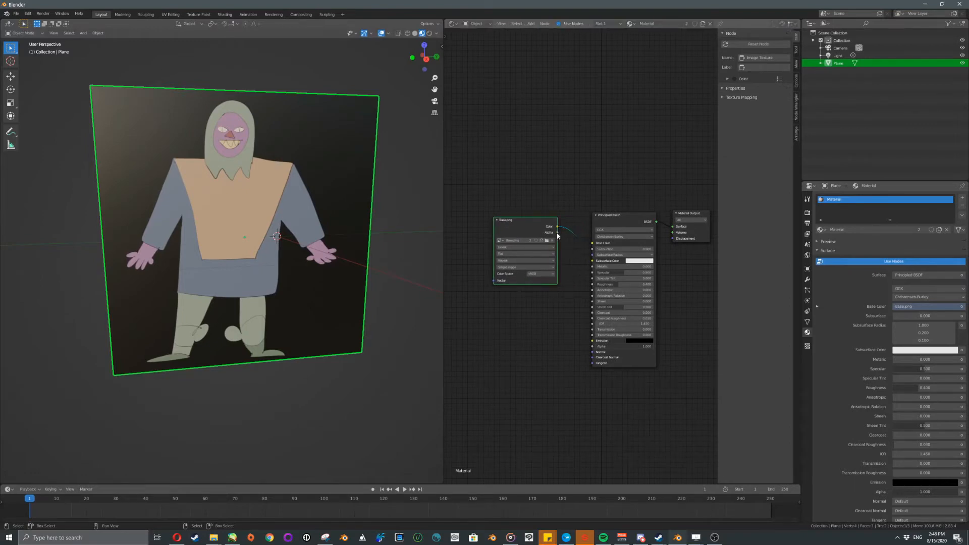
{"action": "left_click_drag", "start_coordinate": [558, 233], "coordinate": [592, 347]}
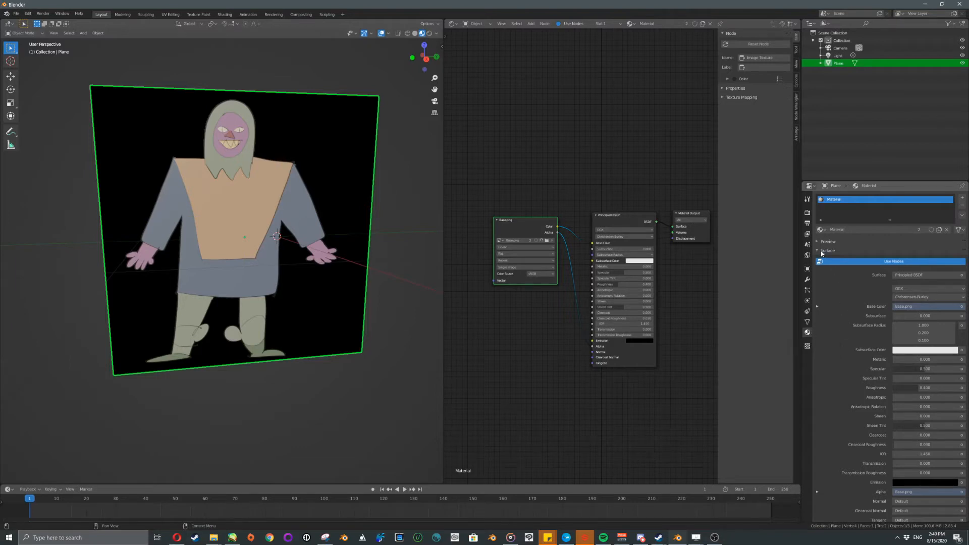
Set the material's Blend Mode to Alpha Clip.
{"action": "scroll", "coordinate": [847, 316], "scroll_direction": "down", "scroll_amount": 8}
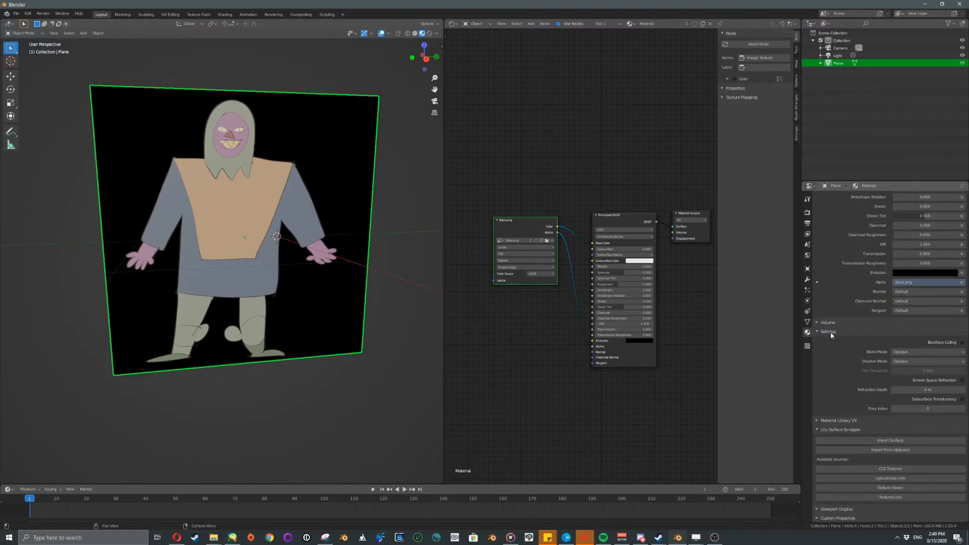
{"action": "left_click", "coordinate": [907, 353]}
{"action": "left_click", "coordinate": [916, 372]}
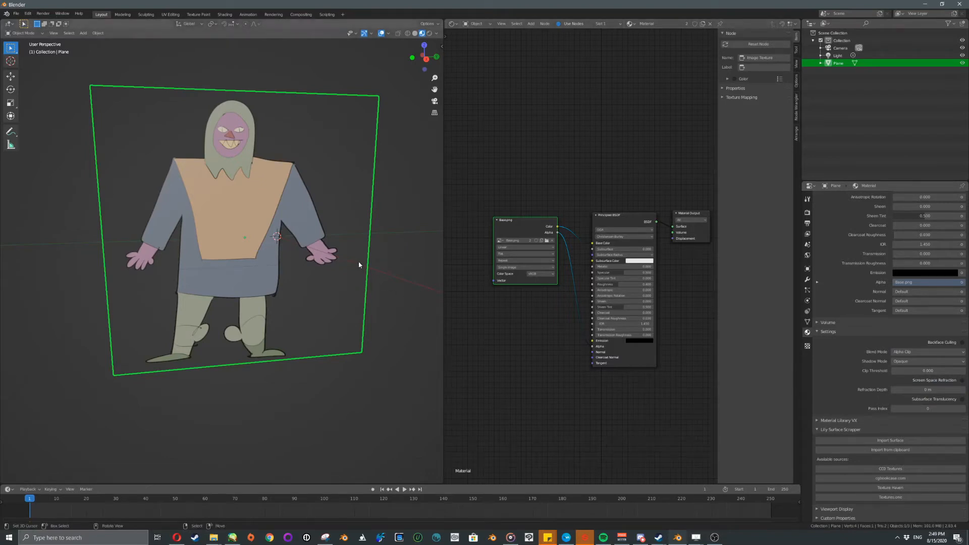
Add a second plane as a floor, enlarge it and position it beneath the character's feet.
{"action": "scroll", "coordinate": [359, 265], "scroll_direction": "down", "scroll_amount": 2}
{"action": "key", "text": "shift+a"}
{"action": "left_click", "coordinate": [389, 278]}
{"action": "scroll", "coordinate": [351, 265], "scroll_direction": "down", "scroll_amount": 2}
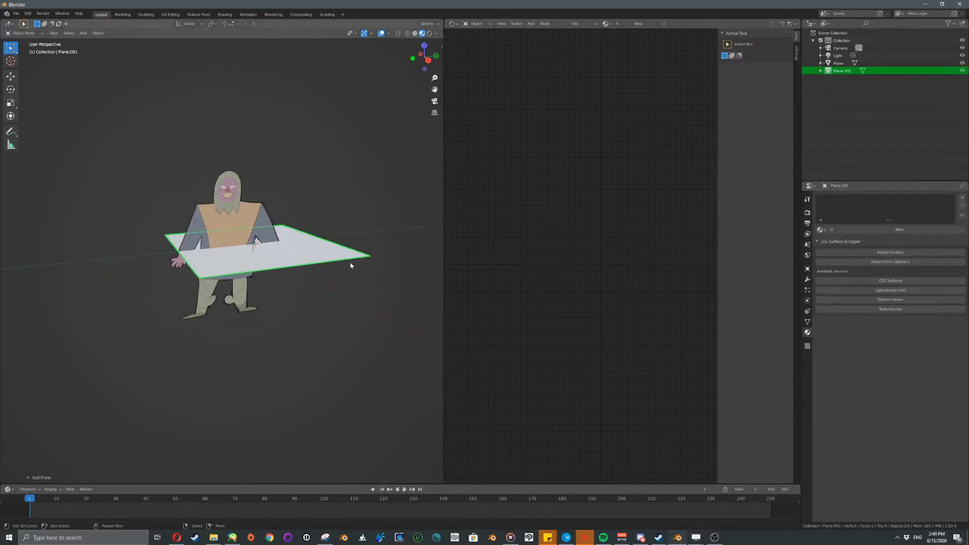
{"action": "key", "text": "g"}
{"action": "left_click", "coordinate": [361, 320]}
{"action": "key", "text": "s"}
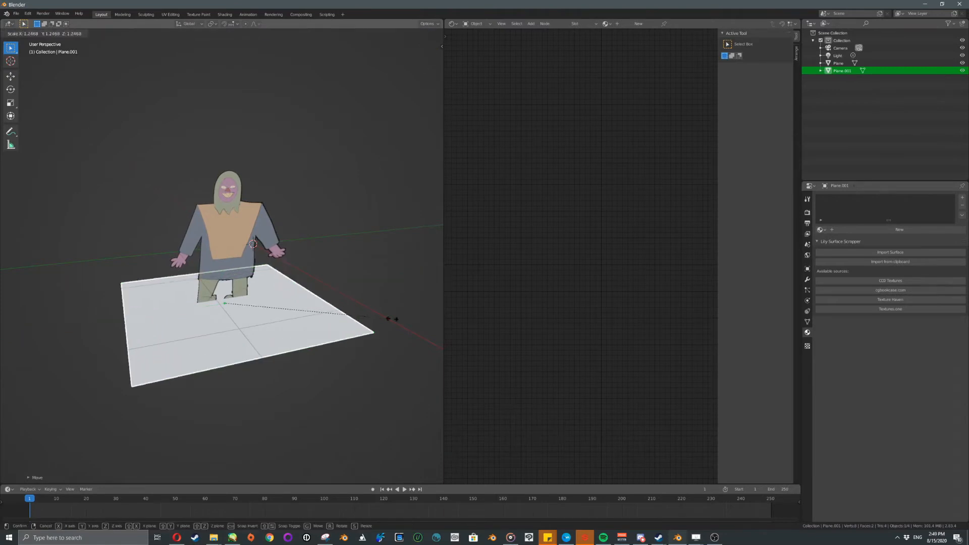
{"action": "left_click", "coordinate": [142, 329]}
{"action": "key", "text": "g"}
{"action": "key", "text": "z"}
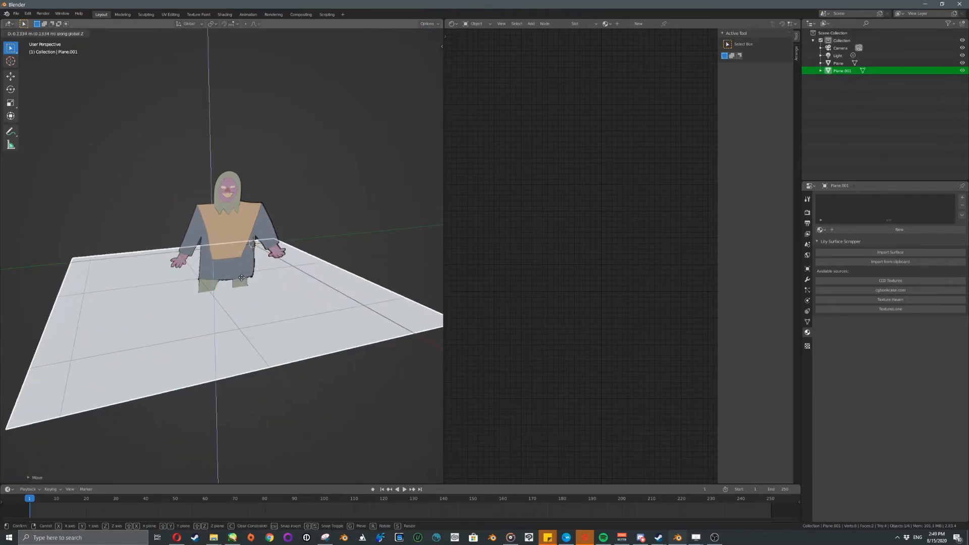
{"action": "left_click", "coordinate": [244, 302]}
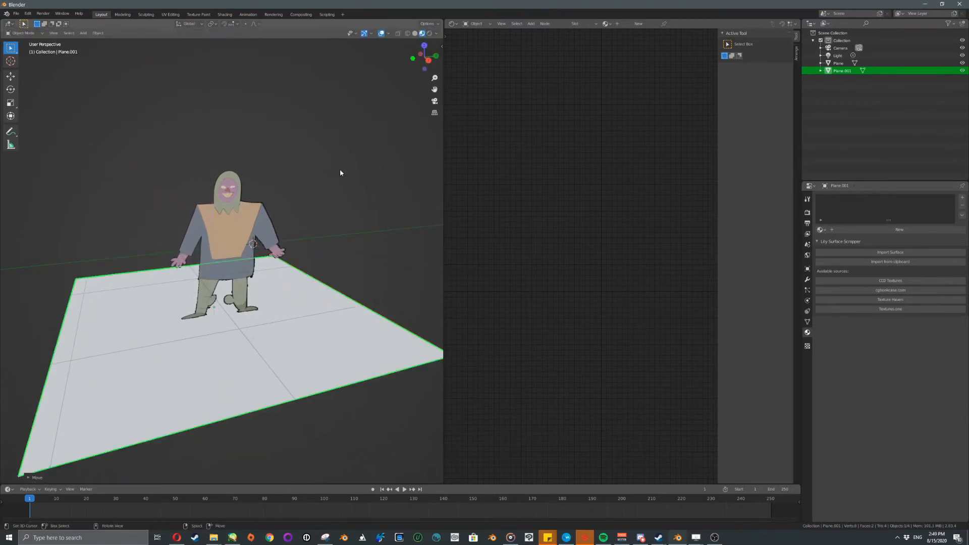
Show the viewport in Rendered shading and set the character material's Shadow Mode to Alpha Clip.
{"action": "left_click", "coordinate": [429, 33]}
{"action": "middle_click_drag", "start_coordinate": [221, 231], "coordinate": [254, 300]}
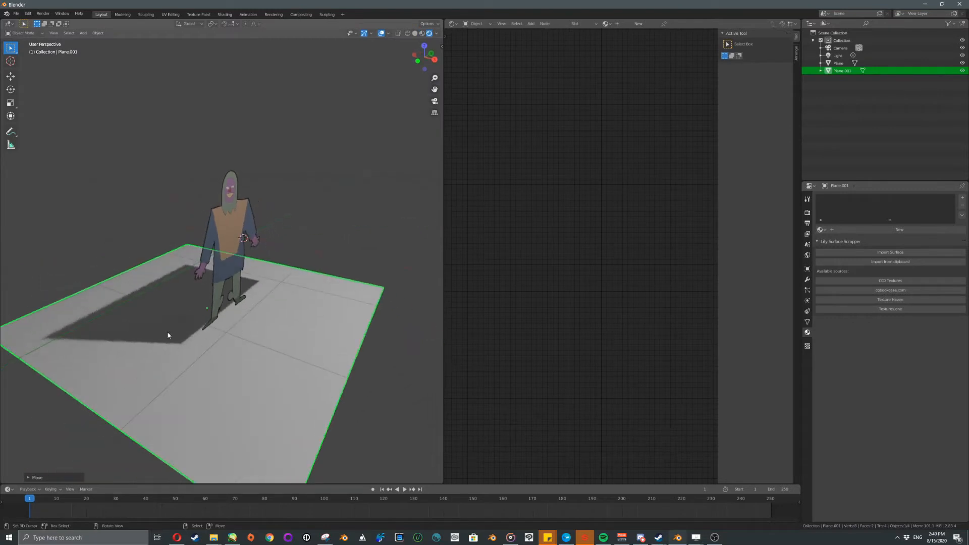
{"action": "left_click", "coordinate": [222, 227]}
{"action": "scroll", "coordinate": [853, 307], "scroll_direction": "down", "scroll_amount": 10}
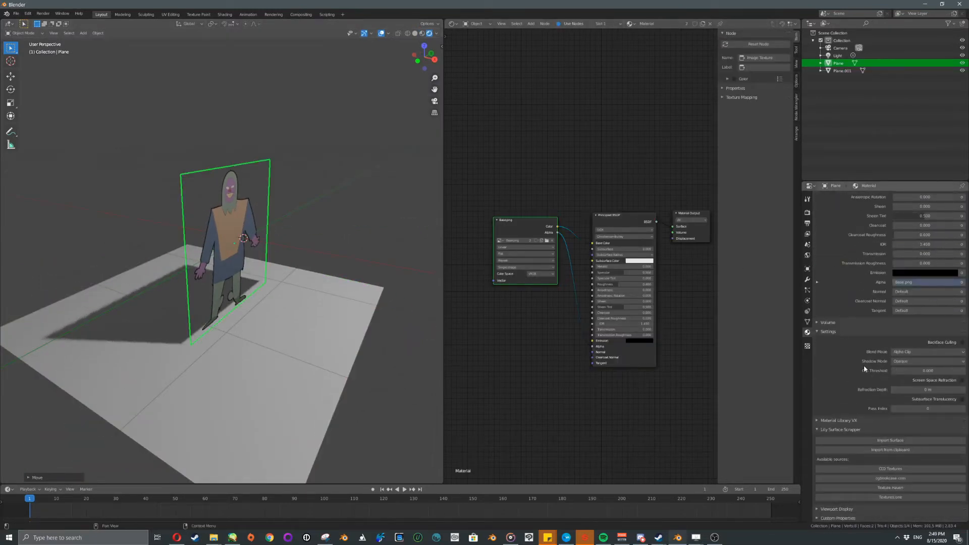
{"action": "left_click", "coordinate": [903, 360]}
{"action": "left_click", "coordinate": [911, 391]}
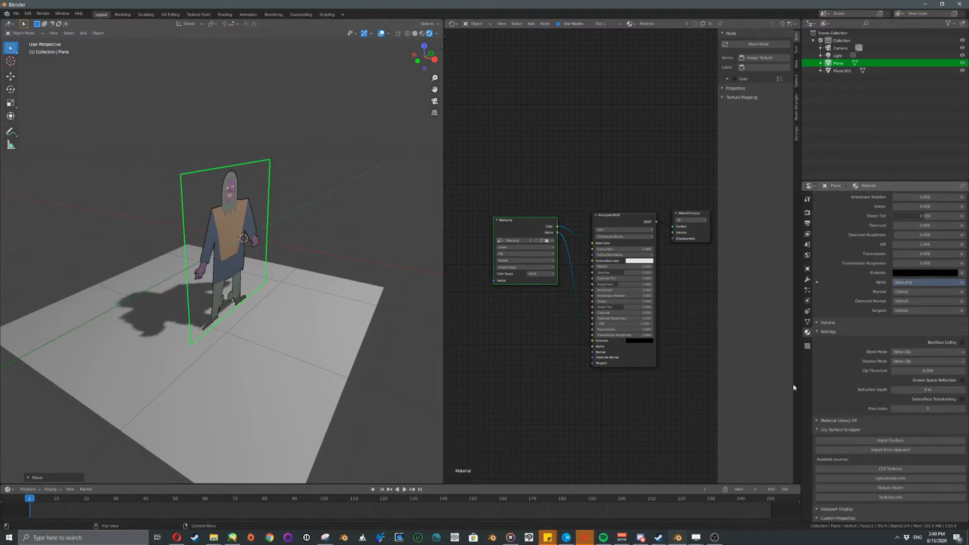
Raise the character material's Clip Threshold to above 0.5 to clean up the cut-out edges.
{"action": "middle_click_drag", "start_coordinate": [429, 343], "coordinate": [346, 340]}
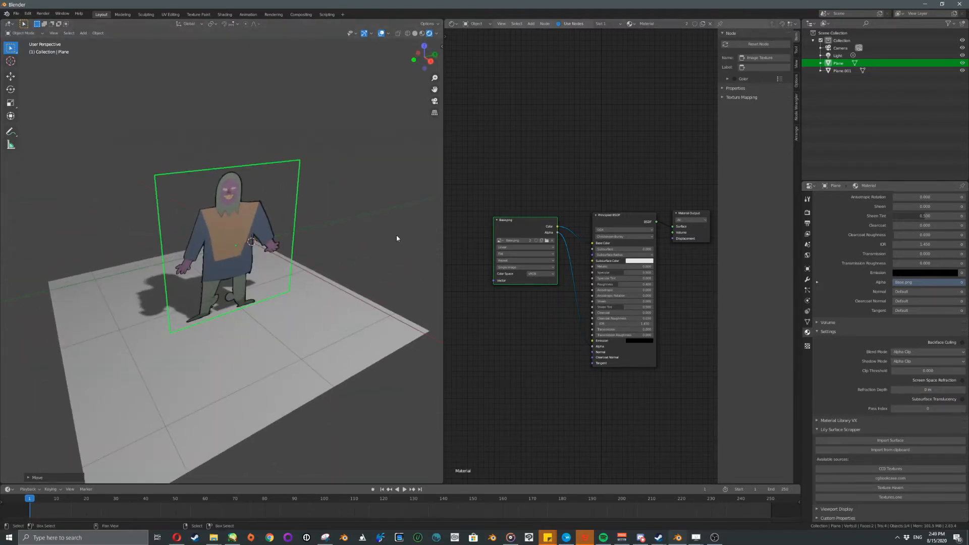
{"action": "scroll", "coordinate": [266, 212], "scroll_direction": "up", "scroll_amount": 6}
{"action": "middle_click_drag", "start_coordinate": [254, 279], "coordinate": [318, 192]}
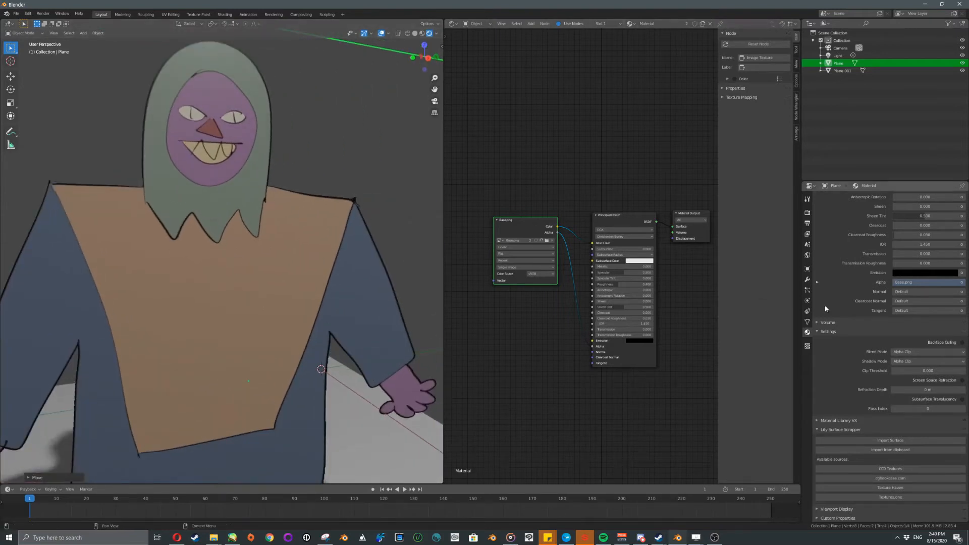
{"action": "left_click_drag", "start_coordinate": [908, 371], "coordinate": [943, 371]}
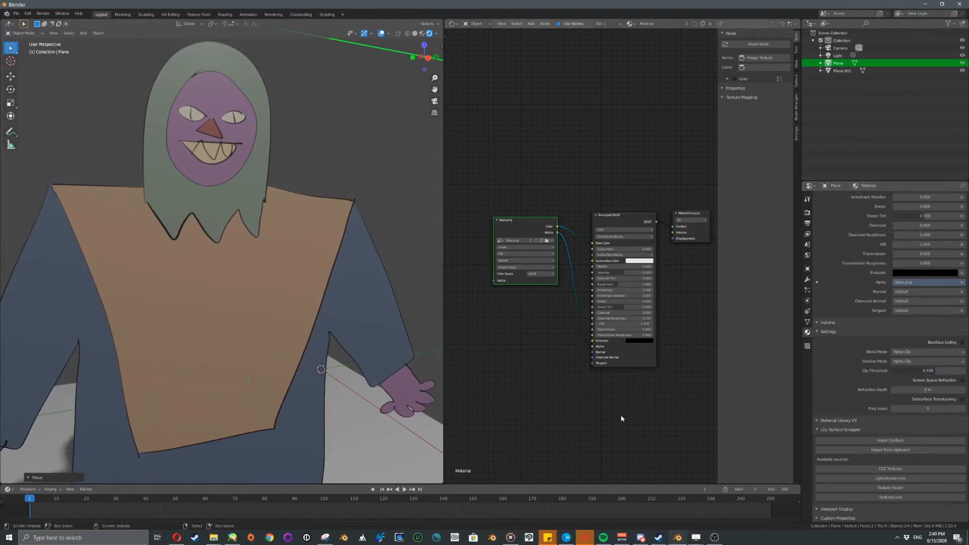
Examine the character's face, hair outline and mouth line work up close in the rendered view.
{"action": "scroll", "coordinate": [336, 405], "scroll_direction": "up", "scroll_amount": 8}
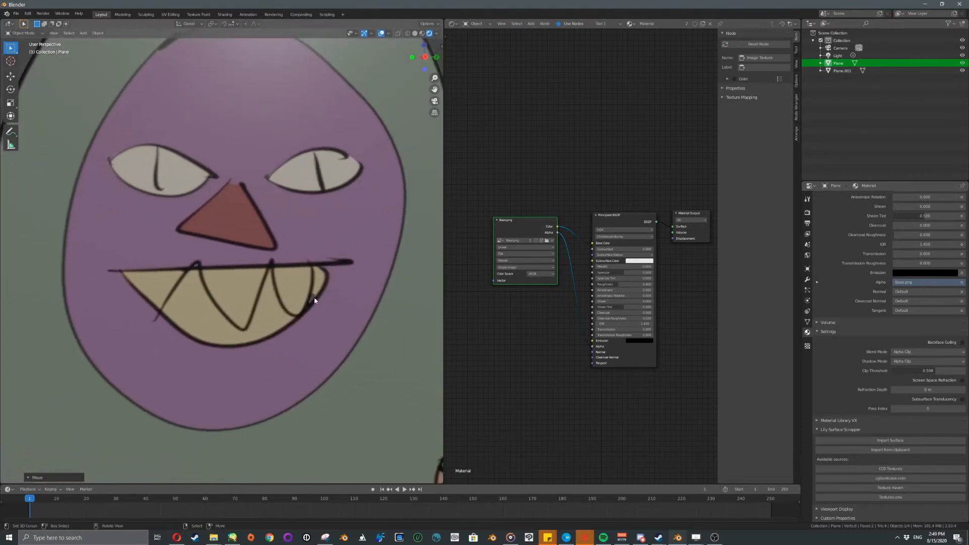
{"action": "scroll", "coordinate": [309, 291], "scroll_direction": "down", "scroll_amount": 4}
{"action": "scroll", "coordinate": [278, 290], "scroll_direction": "up", "scroll_amount": 3}
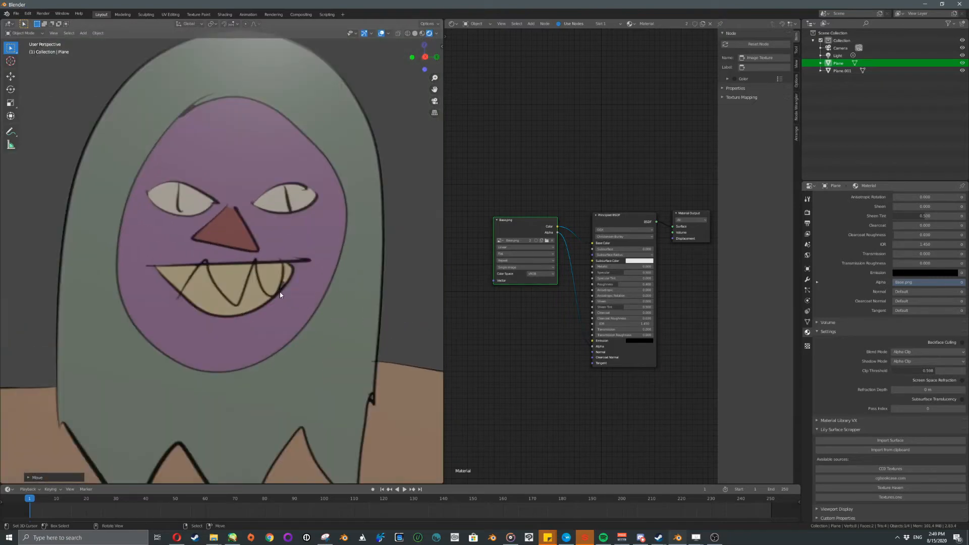
{"action": "middle_click_drag", "start_coordinate": [336, 332], "coordinate": [369, 364], "text": "shift"}
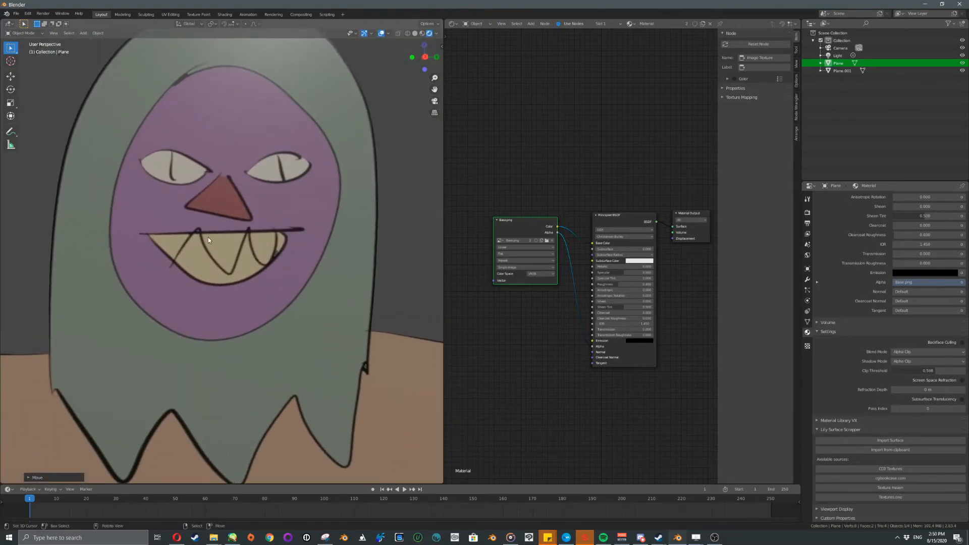
{"action": "scroll", "coordinate": [238, 261], "scroll_direction": "down", "scroll_amount": 6}
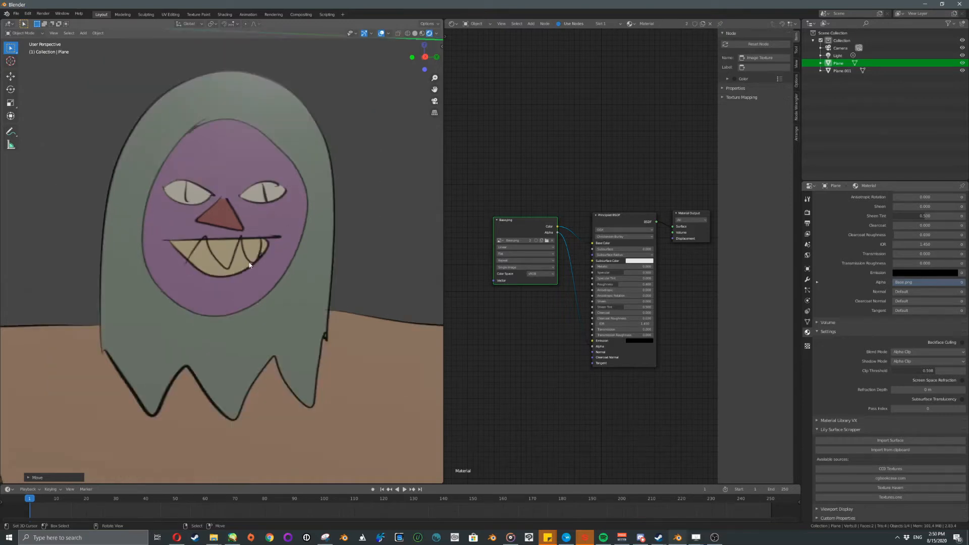
{"action": "scroll", "coordinate": [263, 244], "scroll_direction": "up", "scroll_amount": 4}
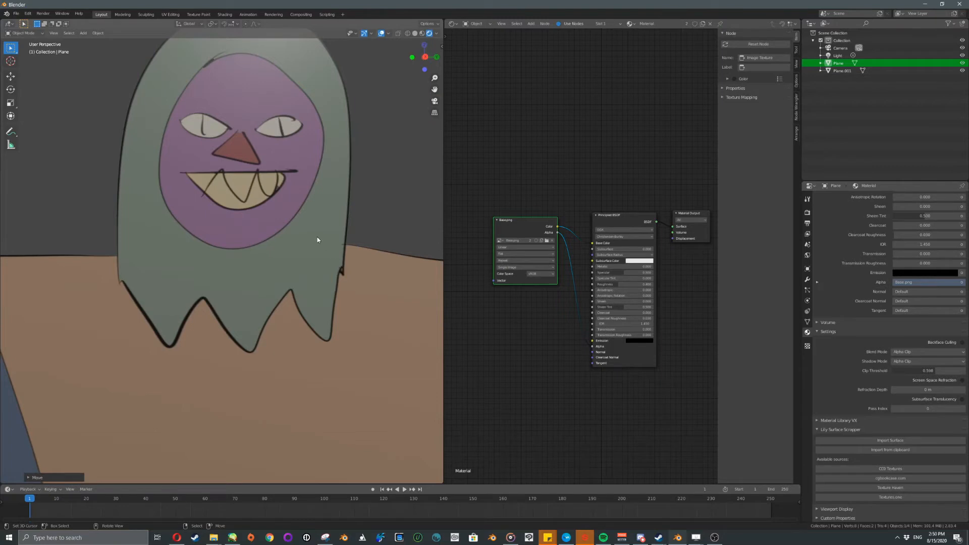
{"action": "scroll", "coordinate": [289, 235], "scroll_direction": "up", "scroll_amount": 7}
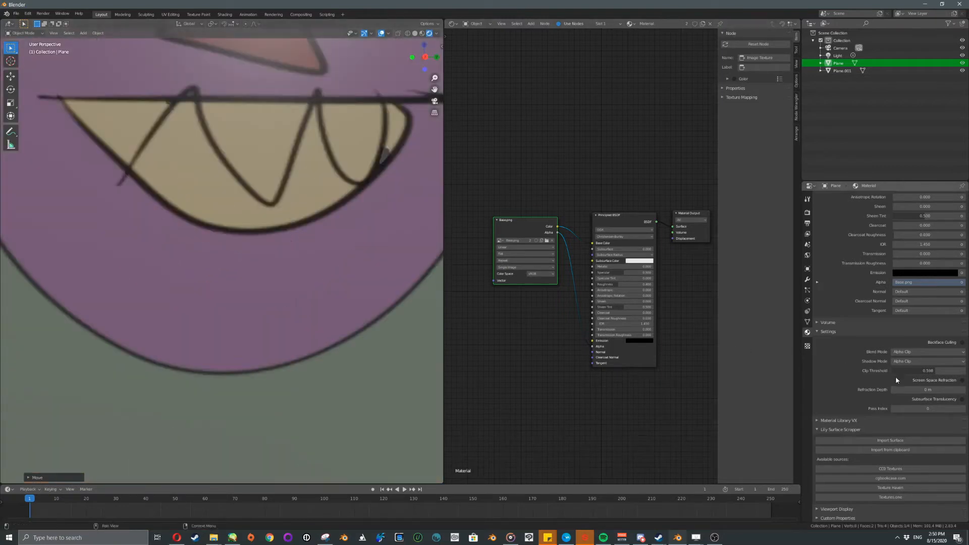
Lower the character material's Clip Threshold to about 0.32 and review the whole figure on its floor.
{"action": "mouse_move", "coordinate": [928, 372]}
{"action": "left_mouse_down"}
{"action": "mouse_move", "coordinate": [894, 373]}
{"action": "mouse_move", "coordinate": [916, 371]}
{"action": "left_mouse_up"}
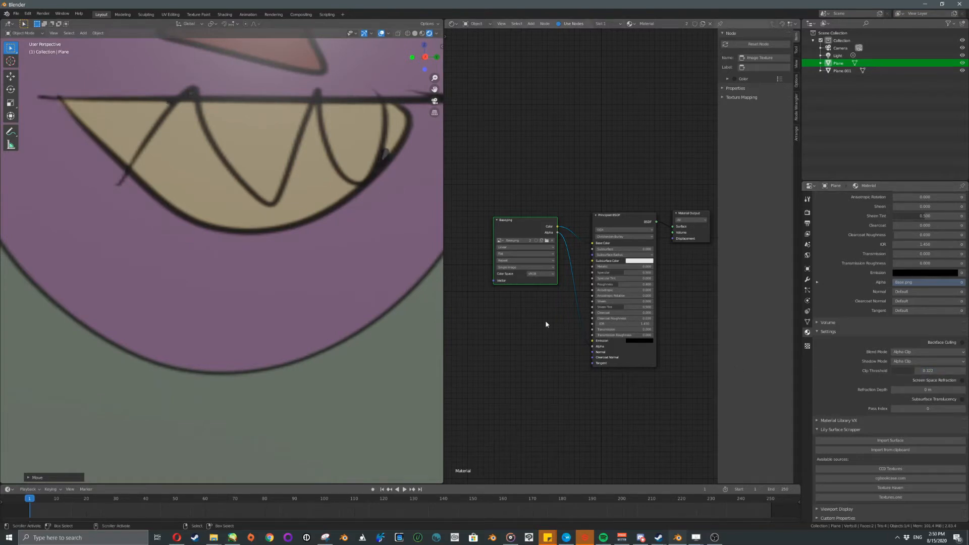
{"action": "scroll", "coordinate": [377, 298], "scroll_direction": "down", "scroll_amount": 7}
{"action": "scroll", "coordinate": [316, 301], "scroll_direction": "up", "scroll_amount": 2}
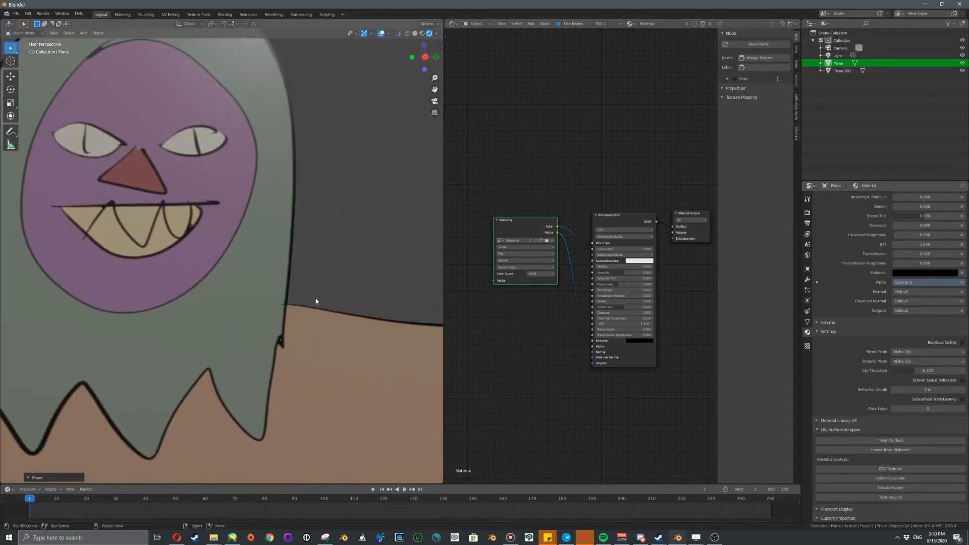
{"action": "scroll", "coordinate": [265, 293], "scroll_direction": "down", "scroll_amount": 5}
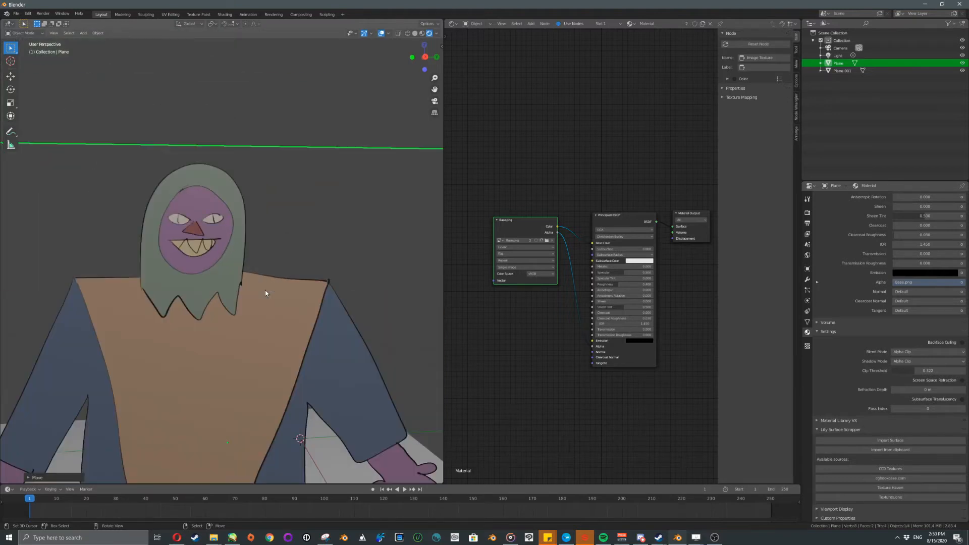
{"action": "scroll", "coordinate": [262, 286], "scroll_direction": "down", "scroll_amount": 5}
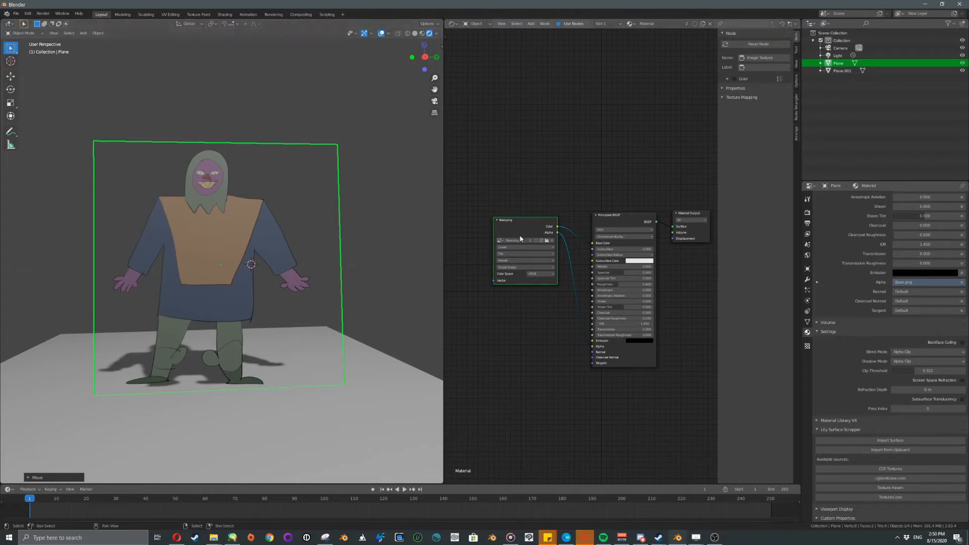
Move the material's three nodes up to free space and shift the Base.png texture node farther from the shader.
{"action": "left_click", "coordinate": [536, 221]}
{"action": "left_click", "coordinate": [632, 215], "text": "shift"}
{"action": "left_click", "coordinate": [700, 215], "text": "shift"}
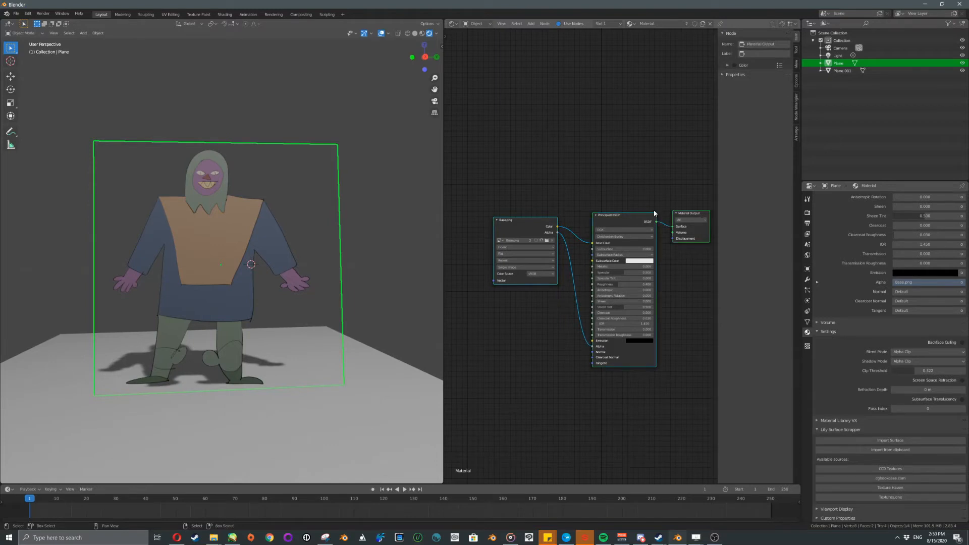
{"action": "left_click_drag", "start_coordinate": [630, 215], "coordinate": [630, 141]}
{"action": "scroll", "coordinate": [506, 184], "scroll_direction": "up", "scroll_amount": 1}
{"action": "middle_click_drag", "start_coordinate": [515, 180], "coordinate": [541, 189]}
{"action": "left_click_drag", "start_coordinate": [559, 155], "coordinate": [531, 158]}
Duplicate the Base.png image texture node twice, stacking the copies below the original.
{"action": "key", "text": "shift+d"}
{"action": "left_click", "coordinate": [534, 267]}
{"action": "middle_click_drag", "start_coordinate": [565, 239], "coordinate": [593, 195]}
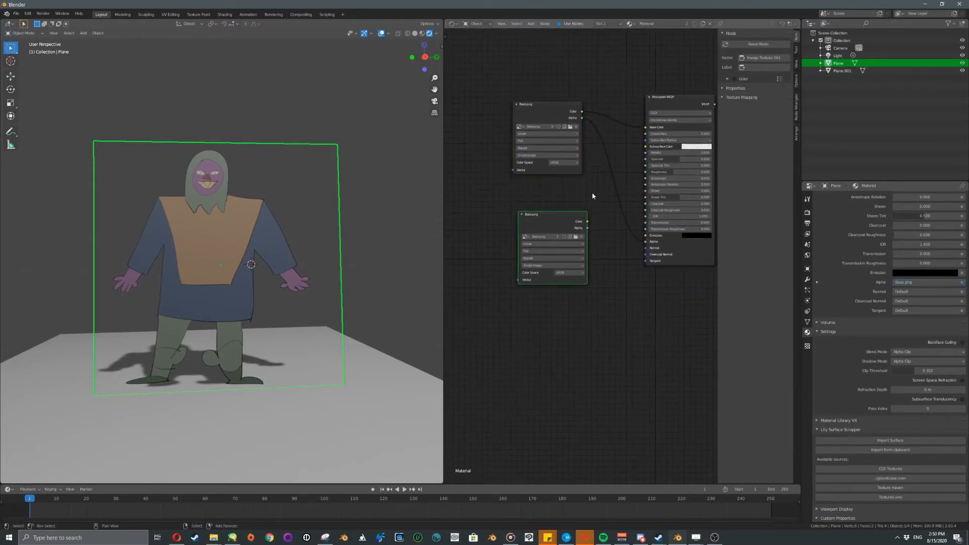
{"action": "key", "text": "shift+d"}
{"action": "left_click", "coordinate": [577, 298]}
{"action": "scroll", "coordinate": [518, 231], "scroll_direction": "up", "scroll_amount": 2}
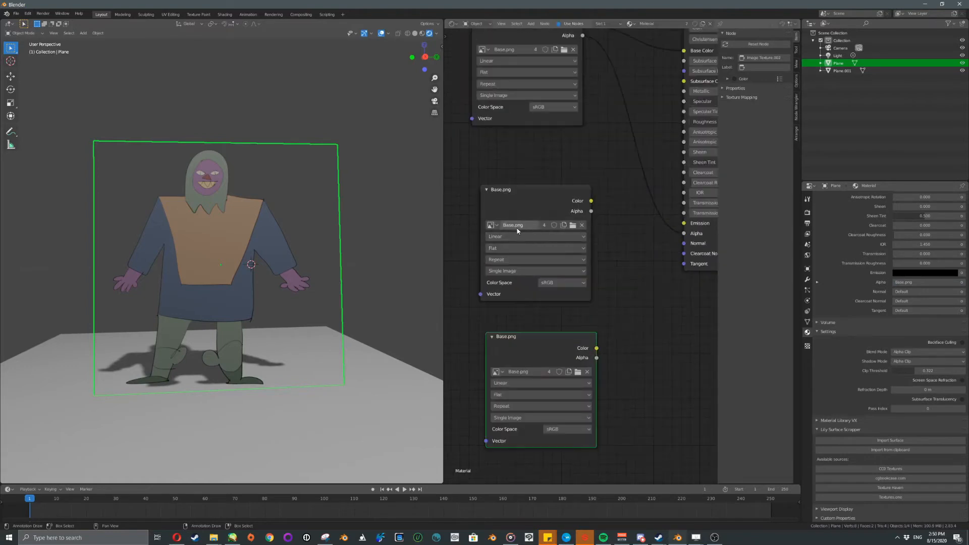
Assign mask01.png to the upper copied texture node and mask02.png to the lower one.
{"action": "left_click", "coordinate": [498, 227]}
{"action": "left_click", "coordinate": [505, 249]}
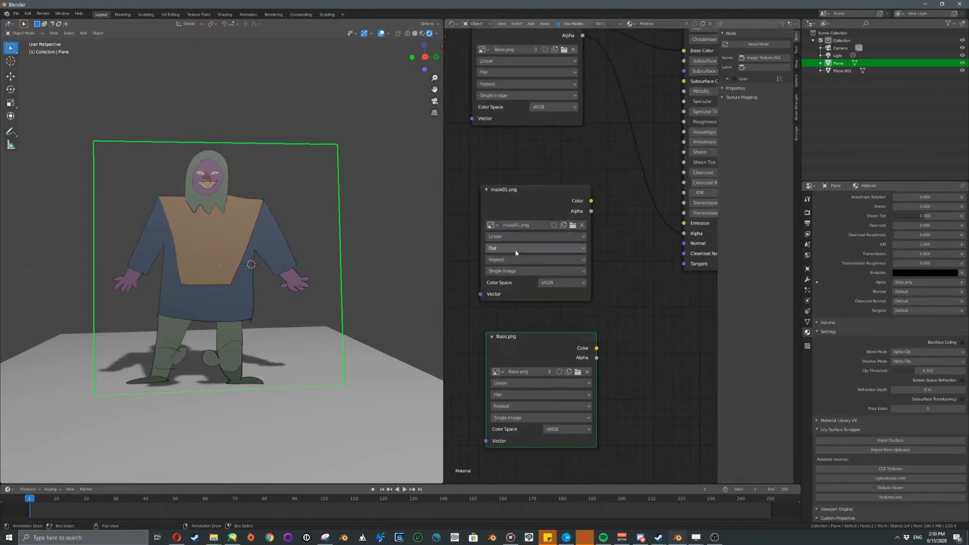
{"action": "left_click", "coordinate": [497, 371]}
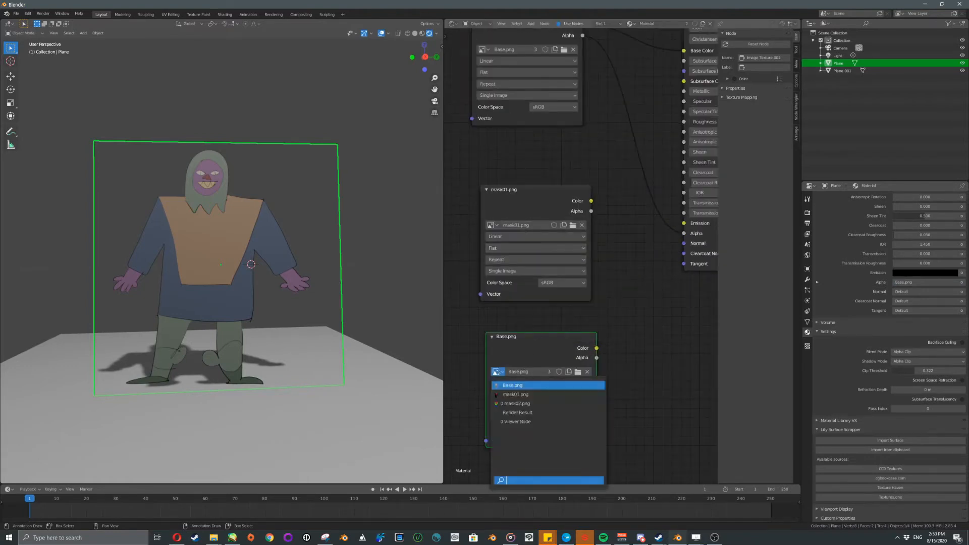
{"action": "left_click", "coordinate": [510, 403]}
Select both mask texture nodes and move them up close beneath the Base.png node.
{"action": "key", "text": "Home"}
{"action": "left_click", "coordinate": [582, 262], "text": "shift"}
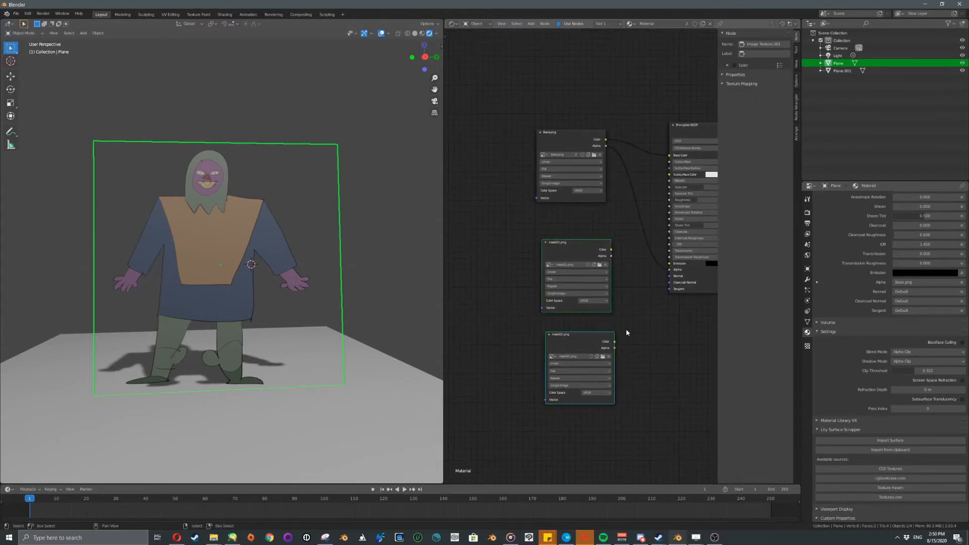
{"action": "key", "text": "g"}
{"action": "left_click", "coordinate": [620, 310]}
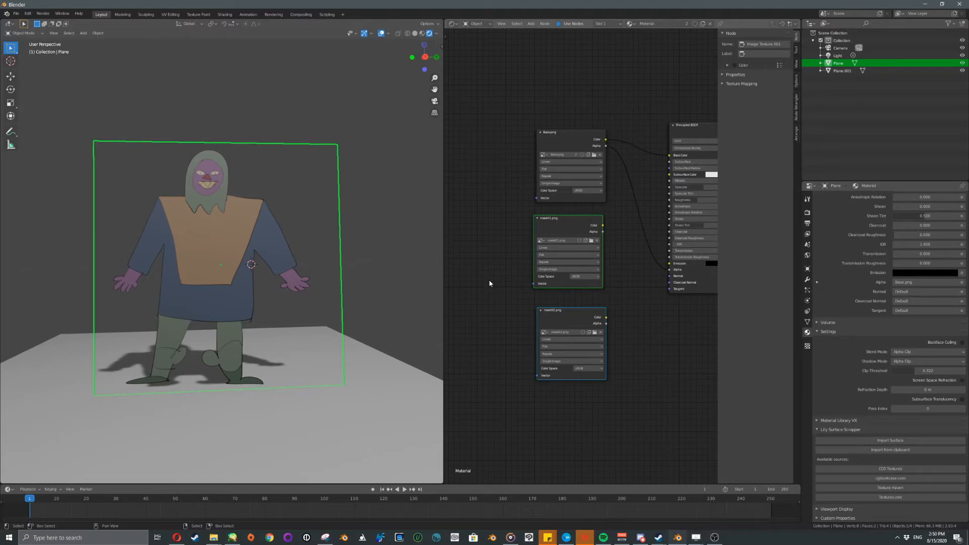
Search the enabled add-ons in Preferences for "node" to check Node Wrangler, and close the window.
{"action": "left_click", "coordinate": [25, 15]}
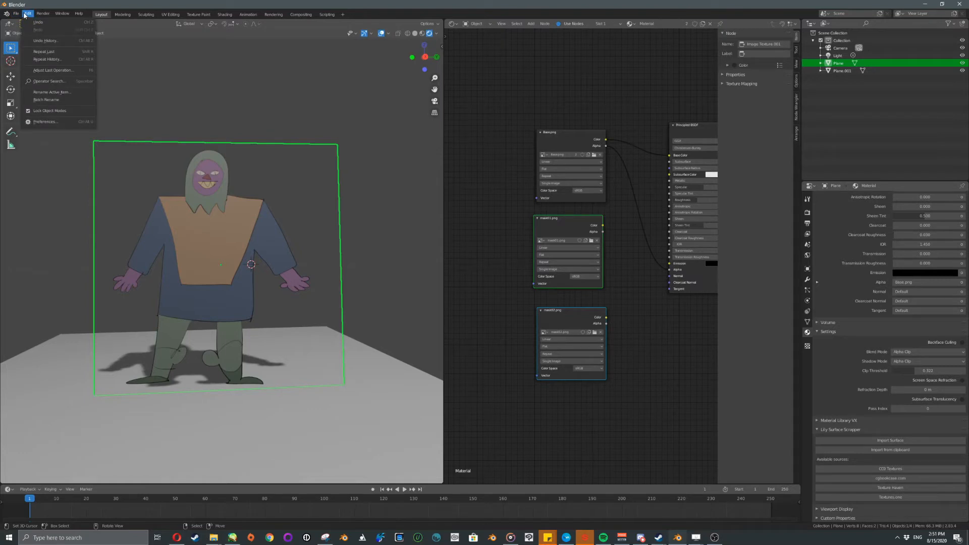
{"action": "left_click", "coordinate": [70, 123]}
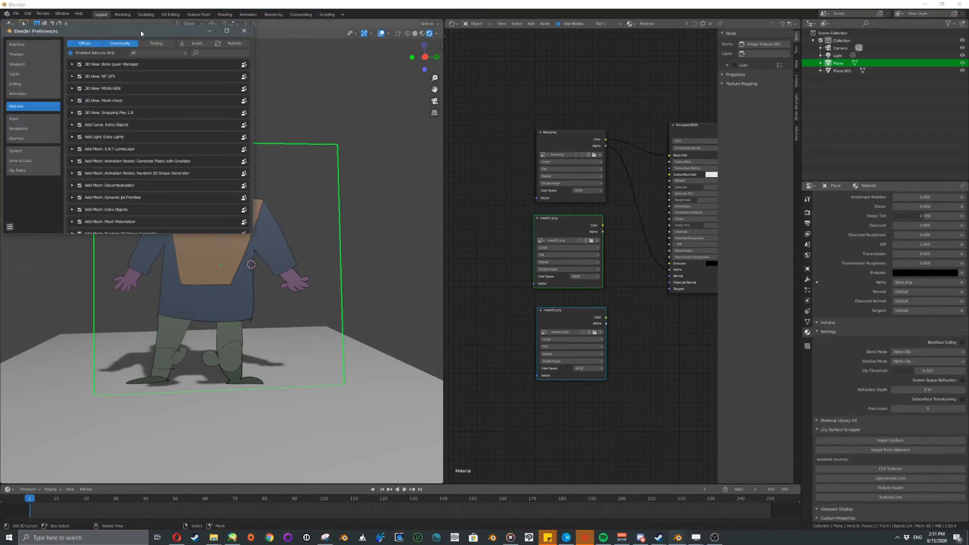
{"action": "left_click_drag", "start_coordinate": [141, 33], "coordinate": [446, 118]}
{"action": "left_click", "coordinate": [511, 137]}
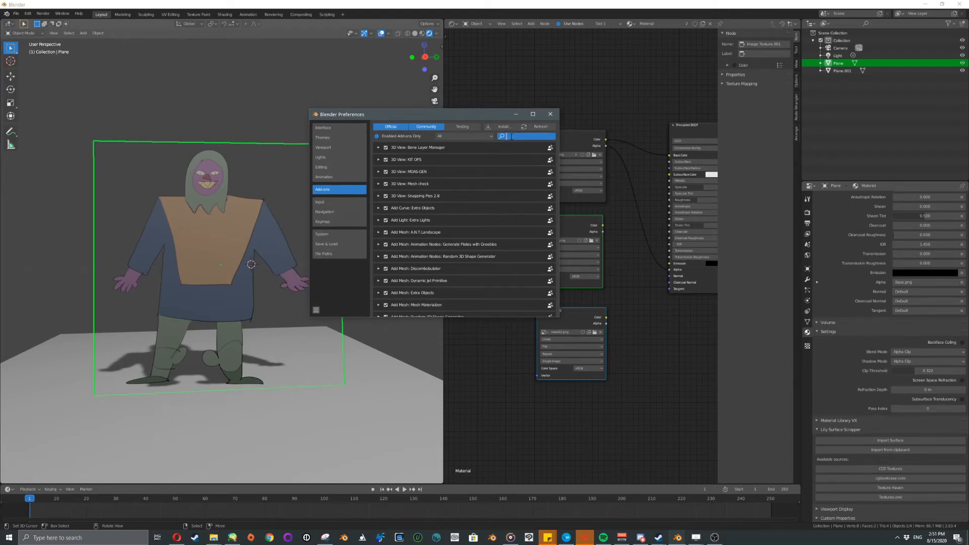
{"action": "type", "text": "node"}
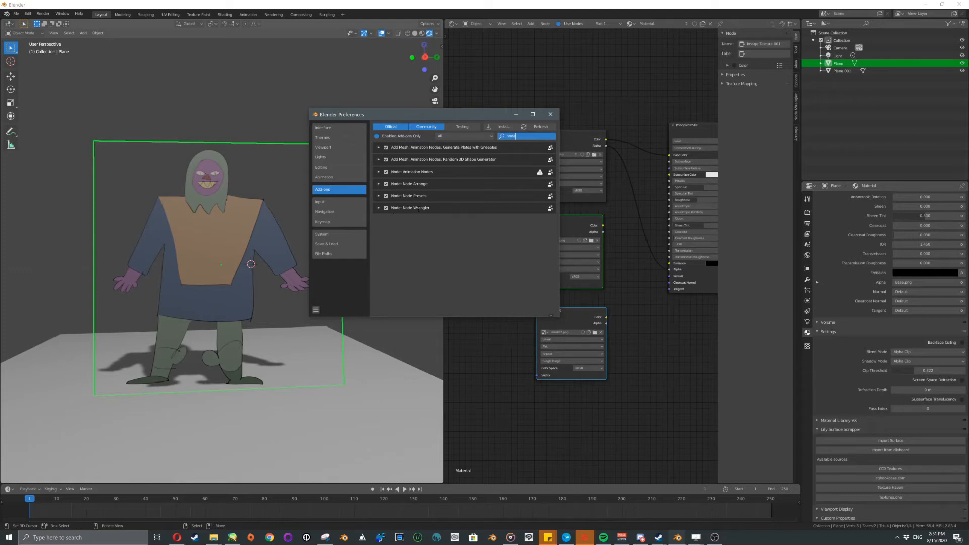
{"action": "left_click", "coordinate": [550, 114]}
Preview the mask01.png texture directly on the character plane through a Viewer node.
{"action": "middle_click_drag", "start_coordinate": [509, 149], "coordinate": [487, 150]}
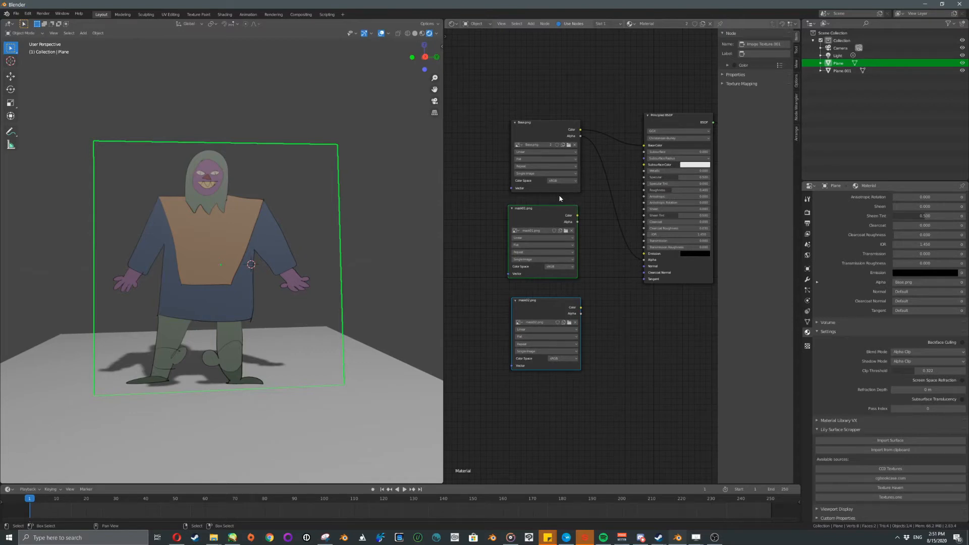
{"action": "middle_click_drag", "start_coordinate": [561, 194], "coordinate": [556, 196]}
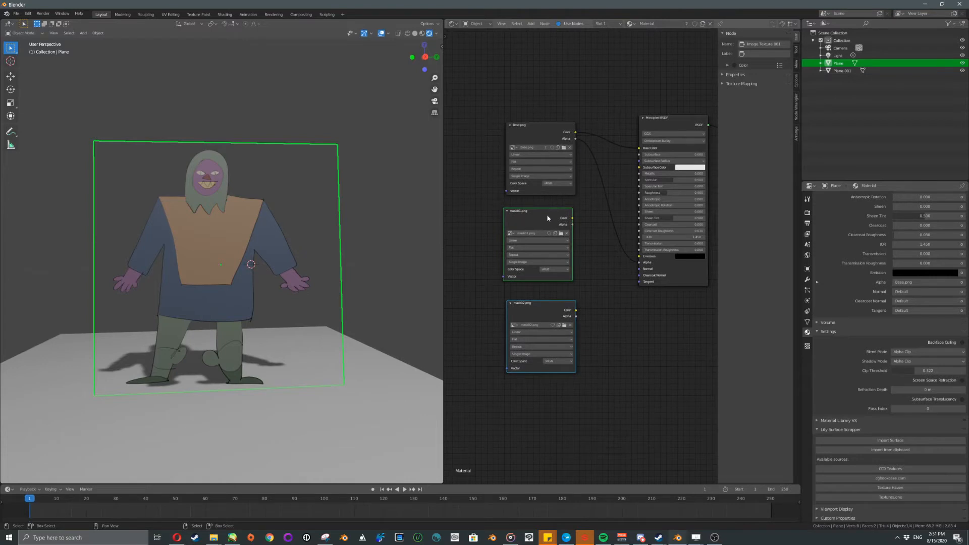
{"action": "left_click", "coordinate": [546, 215], "text": "shift"}
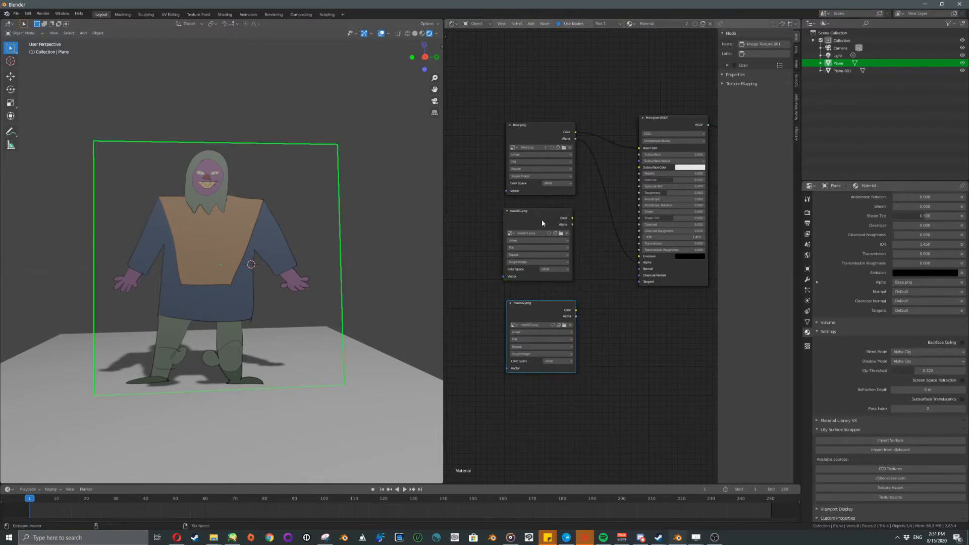
{"action": "left_click", "coordinate": [541, 219], "text": "ctrl+shift"}
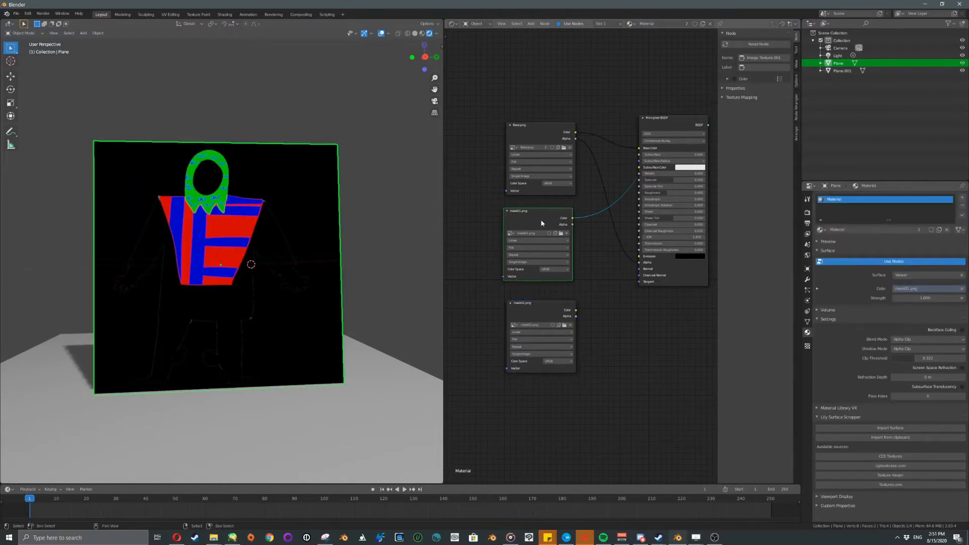
{"action": "middle_click_drag", "start_coordinate": [541, 219], "coordinate": [478, 231]}
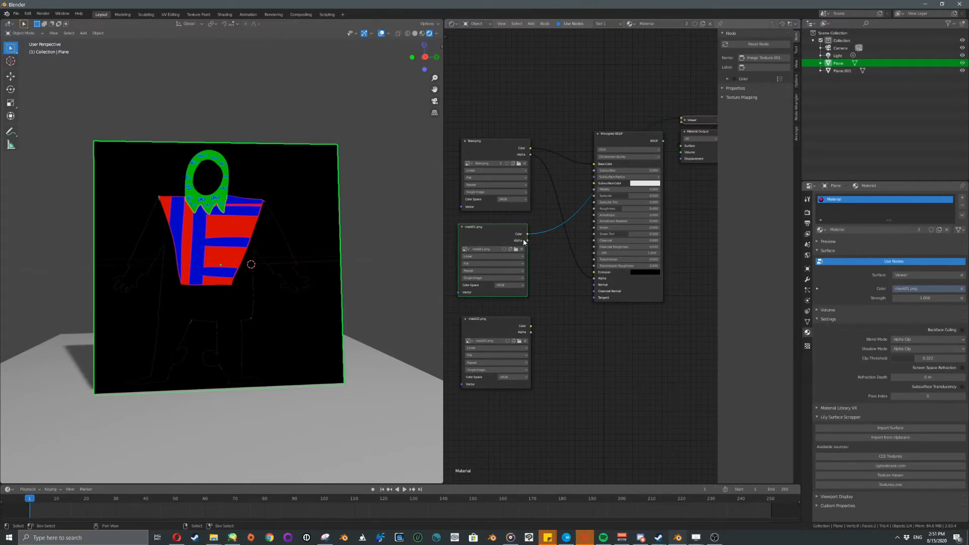
Reconnect the Base.png node's Alpha output to the Principled BSDF's Alpha input.
{"action": "left_click_drag", "start_coordinate": [527, 240], "coordinate": [556, 273]}
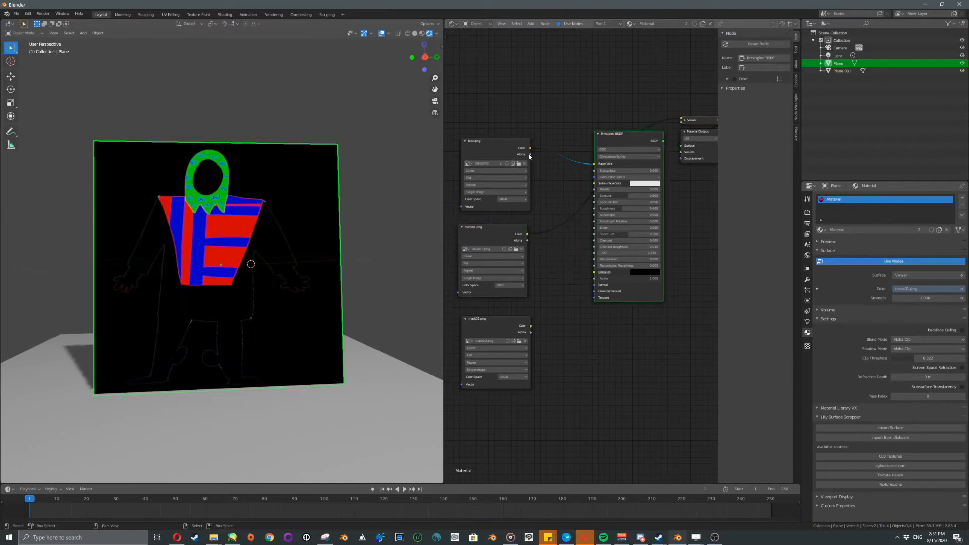
{"action": "left_click_drag", "start_coordinate": [530, 154], "coordinate": [594, 278]}
{"action": "middle_click_drag", "start_coordinate": [546, 285], "coordinate": [530, 281]}
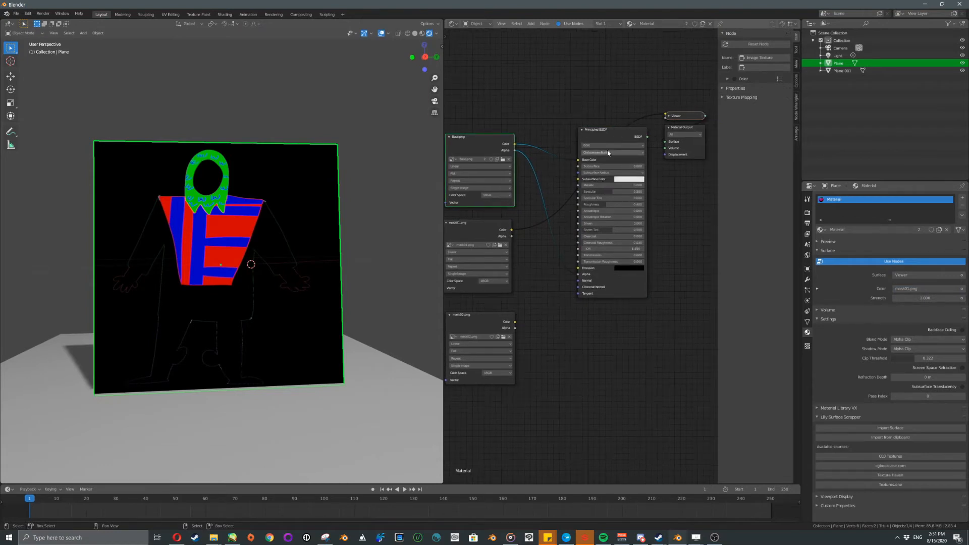
Preview mask01.png on the plane again and return the preview to the Principled BSDF.
{"action": "left_click", "coordinate": [512, 231], "text": "ctrl+shift"}
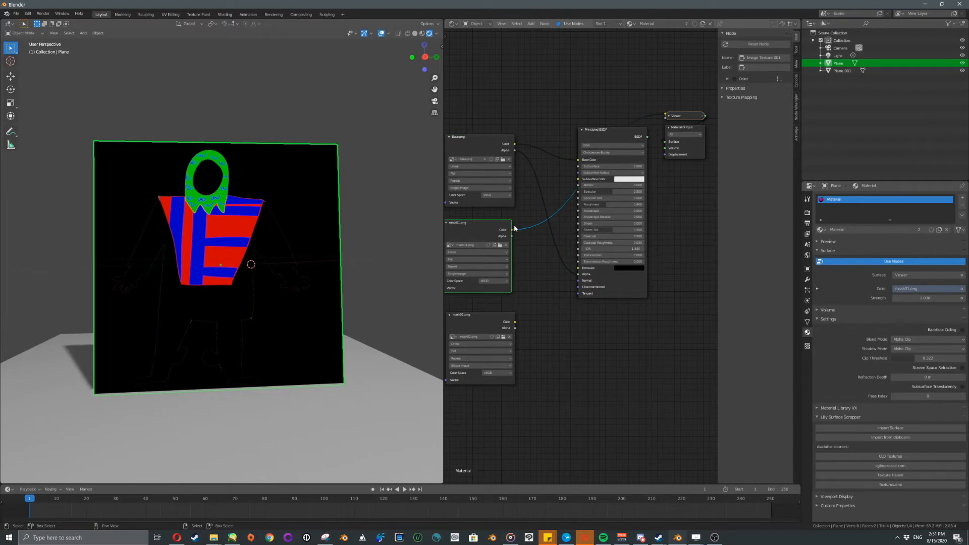
{"action": "mouse_move", "coordinate": [514, 230]}
{"action": "middle_mouse_down"}
{"action": "mouse_move", "coordinate": [528, 226]}
{"action": "mouse_move", "coordinate": [508, 244]}
{"action": "middle_mouse_up"}
{"action": "left_click", "coordinate": [611, 148], "text": "ctrl+shift"}
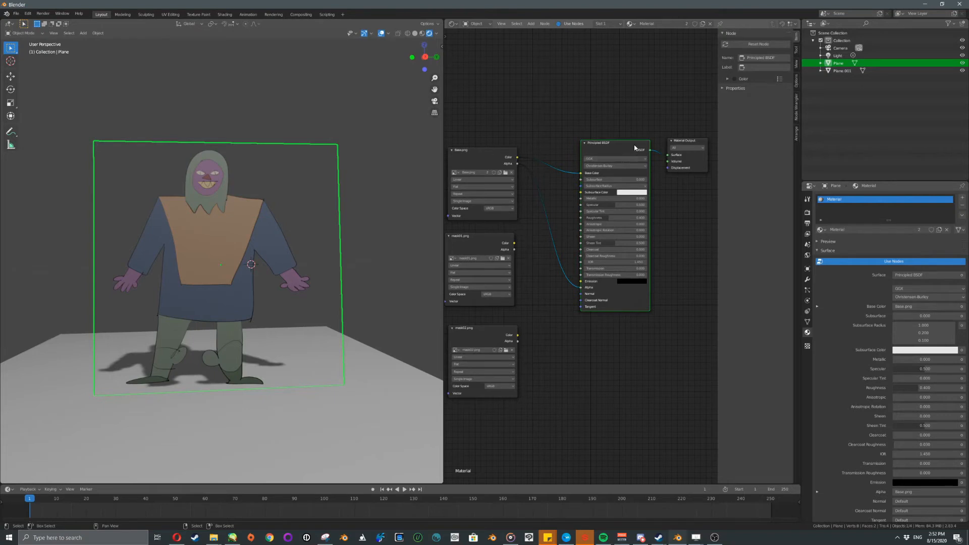
Preview Base.png, mask01.png and mask02.png on the plane in turn, and restore the Principled BSDF output.
{"action": "left_click", "coordinate": [497, 157], "text": "ctrl+shift"}
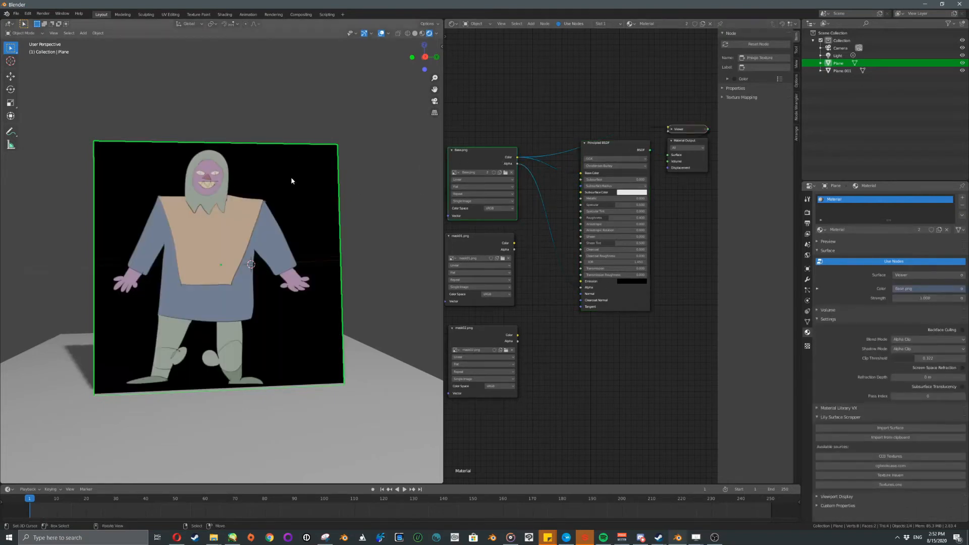
{"action": "left_click", "coordinate": [487, 243], "text": "ctrl+shift"}
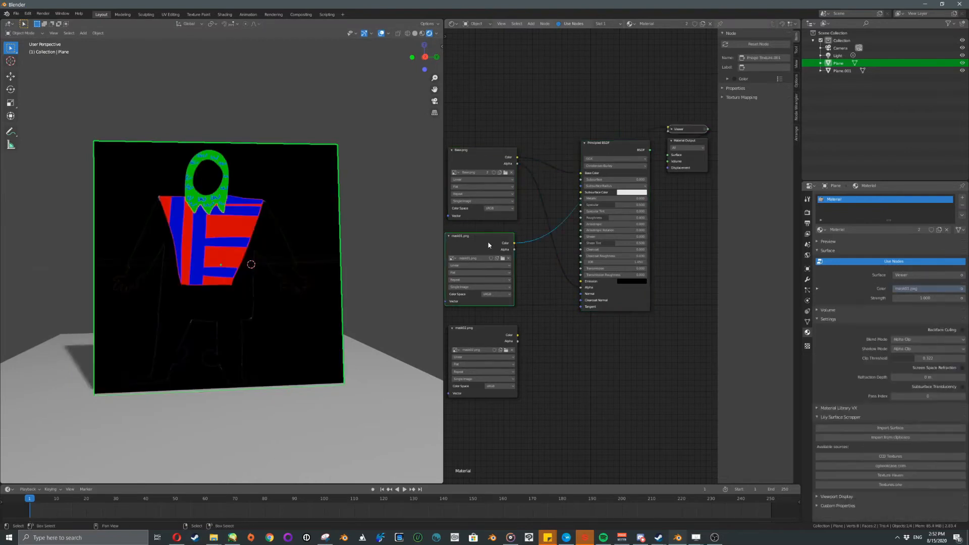
{"action": "left_click", "coordinate": [481, 337], "text": "ctrl+shift"}
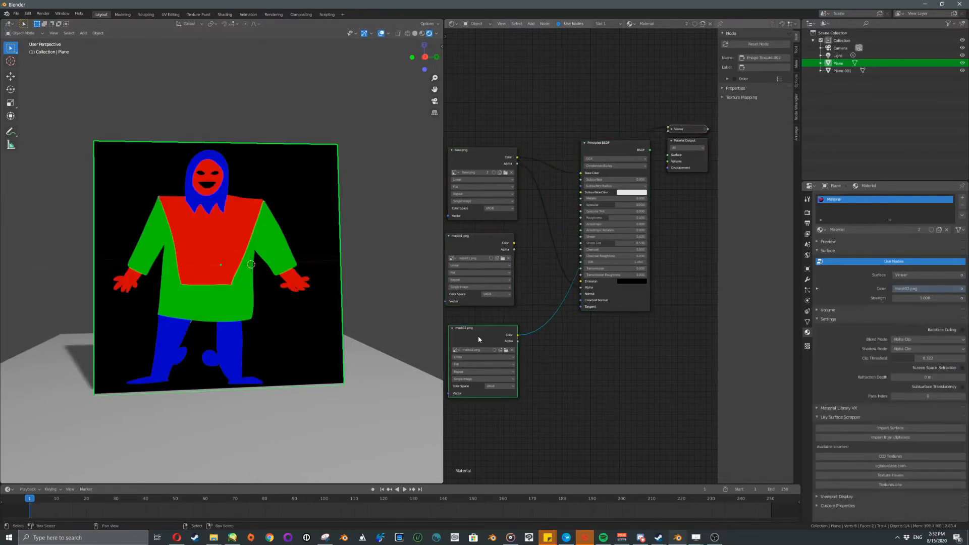
{"action": "left_click", "coordinate": [494, 158], "text": "ctrl+shift"}
{"action": "scroll", "coordinate": [498, 253], "scroll_direction": "down", "scroll_amount": 2}
{"action": "left_click", "coordinate": [625, 186], "text": "ctrl+shift"}
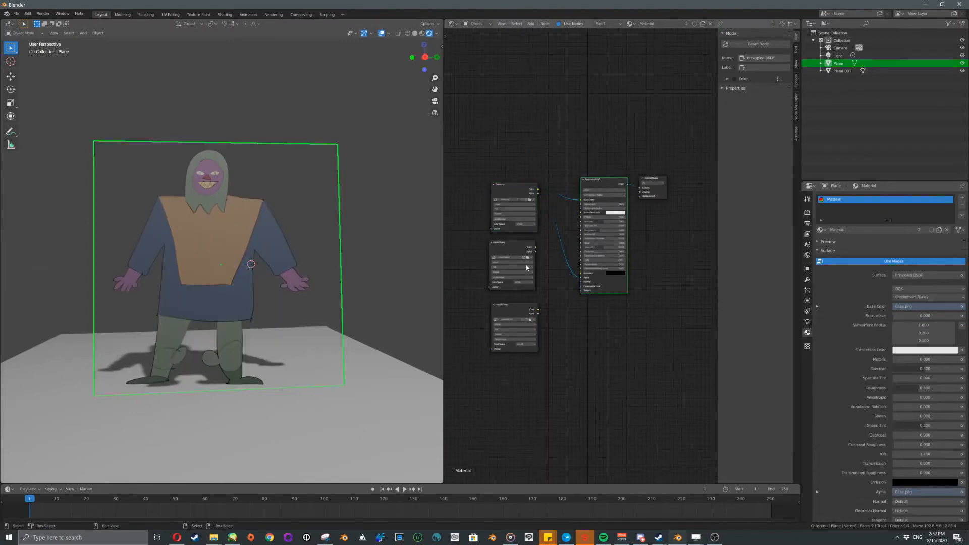
Arrange the mask01.png and mask02.png texture nodes side by side above the Base.png node.
{"action": "middle_click_drag", "start_coordinate": [513, 252], "coordinate": [572, 225]}
{"action": "left_click", "coordinate": [571, 225]}
{"action": "left_click", "coordinate": [580, 281], "text": "shift"}
{"action": "key", "text": "g"}
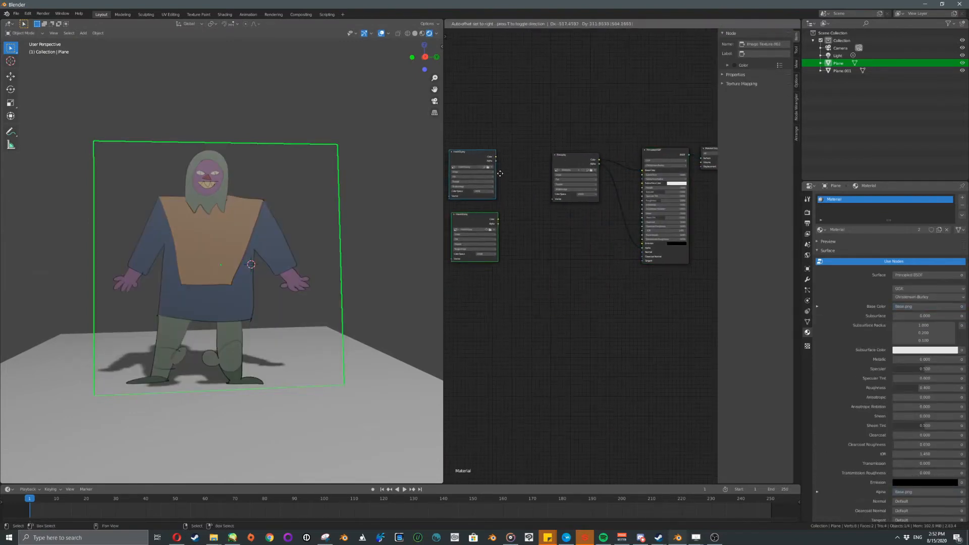
{"action": "left_click", "coordinate": [519, 184]}
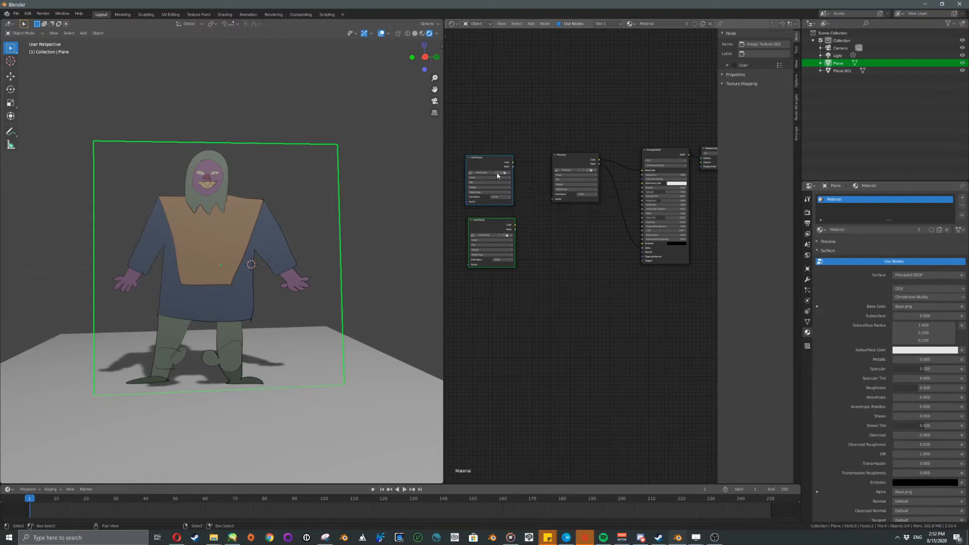
{"action": "left_click_drag", "start_coordinate": [495, 158], "coordinate": [519, 70]}
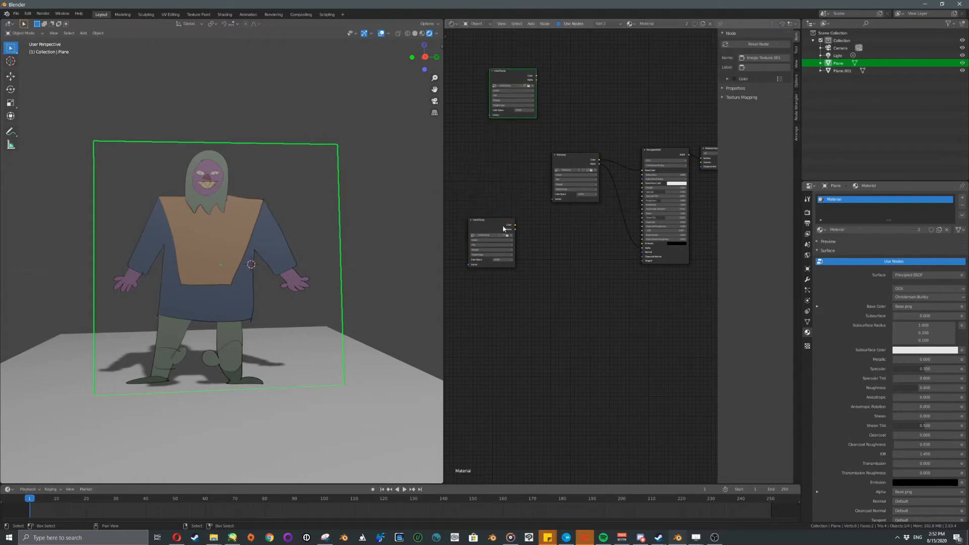
{"action": "left_click_drag", "start_coordinate": [503, 229], "coordinate": [585, 78]}
Move the Base.png node next to the Principled BSDF and join both in a frame labelled "Colour Main".
{"action": "left_click_drag", "start_coordinate": [559, 163], "coordinate": [599, 156]}
{"action": "scroll", "coordinate": [599, 156], "scroll_direction": "down", "scroll_amount": 5, "text": "ctrl"}
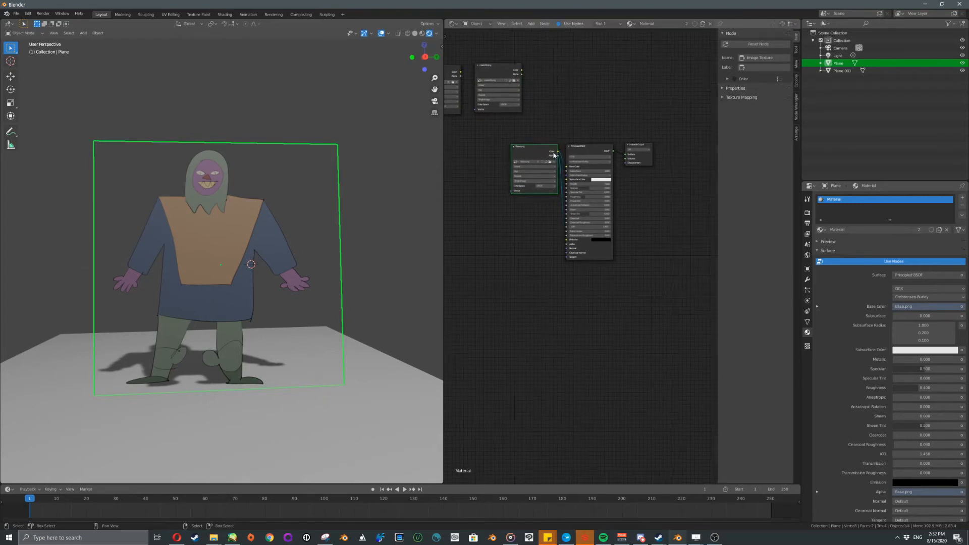
{"action": "left_click", "coordinate": [592, 155]}
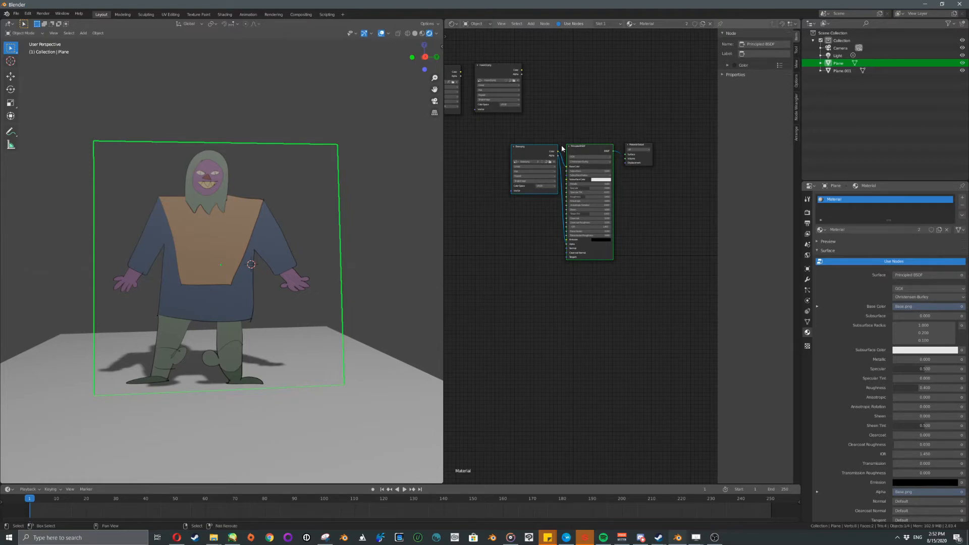
{"action": "key", "text": "ctrl+j"}
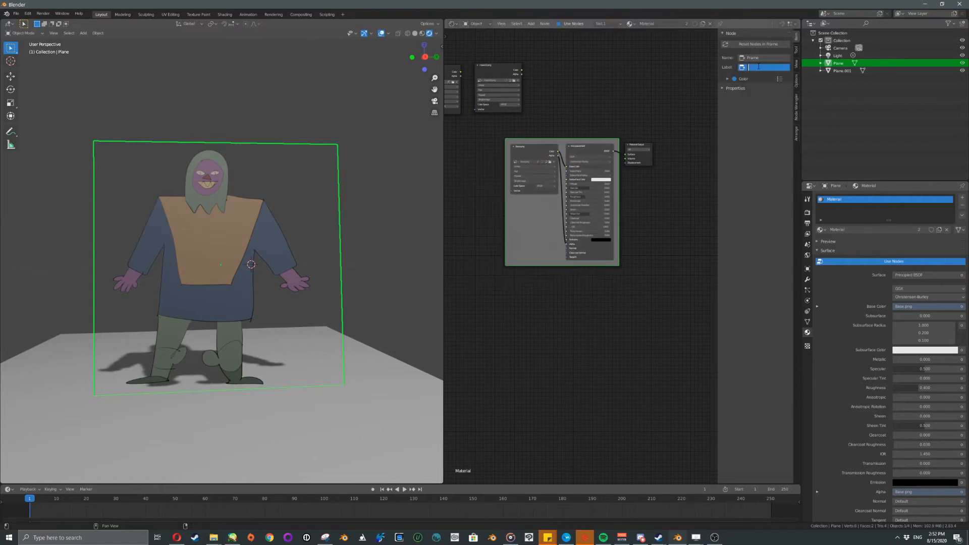
{"action": "type", "text": "olour Main"}
{"action": "key", "text": "Return"}
{"action": "scroll", "coordinate": [571, 88], "scroll_direction": "up", "scroll_amount": 2}
{"action": "middle_click_drag", "start_coordinate": [570, 88], "coordinate": [620, 162]}
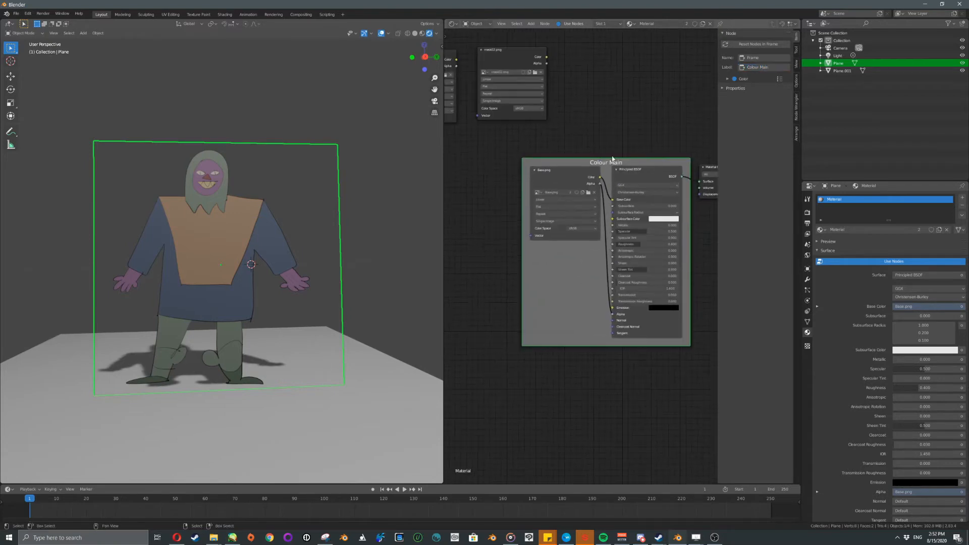
Give the Colour Main frame a custom orange colour and set its name to "Colour Main".
{"action": "left_click", "coordinate": [727, 79]}
{"action": "left_click", "coordinate": [739, 92]}
{"action": "mouse_move", "coordinate": [768, 133]}
{"action": "left_mouse_down"}
{"action": "mouse_move", "coordinate": [755, 146]}
{"action": "mouse_move", "coordinate": [751, 136]}
{"action": "left_mouse_up"}
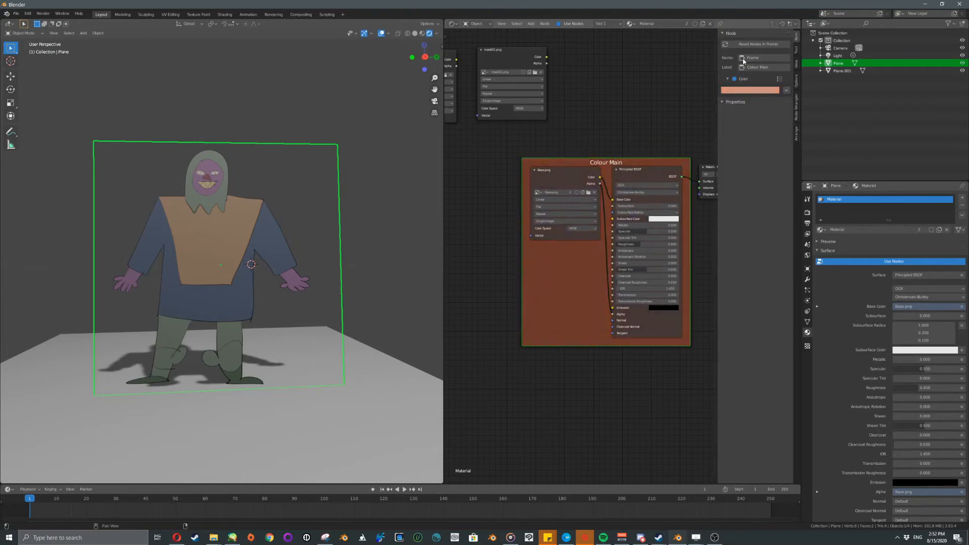
{"action": "left_click", "coordinate": [759, 57]}
{"action": "type", "text": "Colour Main"}
{"action": "key", "text": "Return"}
Set the Colour Main frame's label size to 24 and keep its Shrink option enabled.
{"action": "scroll", "coordinate": [709, 104], "scroll_direction": "down", "scroll_amount": 2}
{"action": "left_click", "coordinate": [730, 102]}
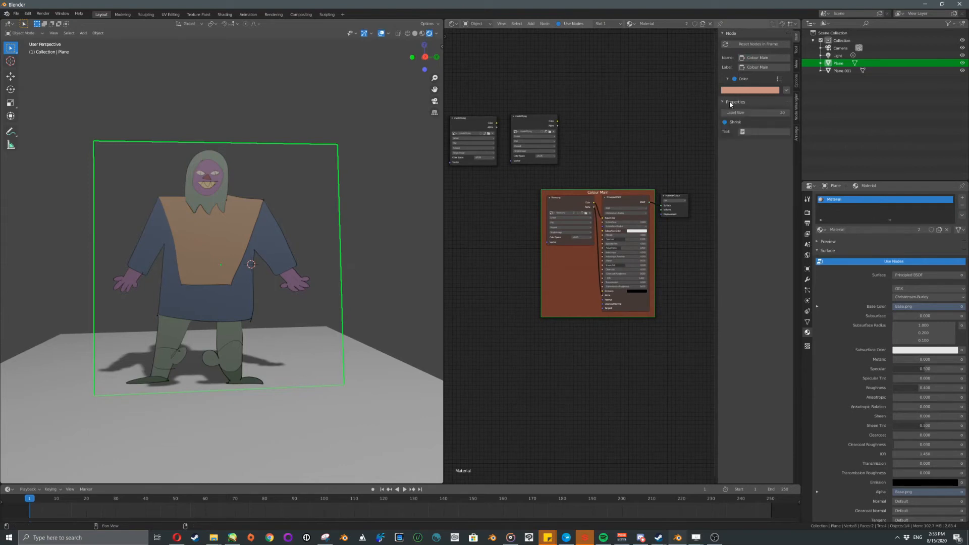
{"action": "mouse_move", "coordinate": [755, 112]}
{"action": "left_mouse_down"}
{"action": "mouse_move", "coordinate": [785, 113]}
{"action": "mouse_move", "coordinate": [750, 112]}
{"action": "left_mouse_up"}
{"action": "left_click", "coordinate": [725, 122]}
{"action": "scroll", "coordinate": [598, 131], "scroll_direction": "up", "scroll_amount": 3}
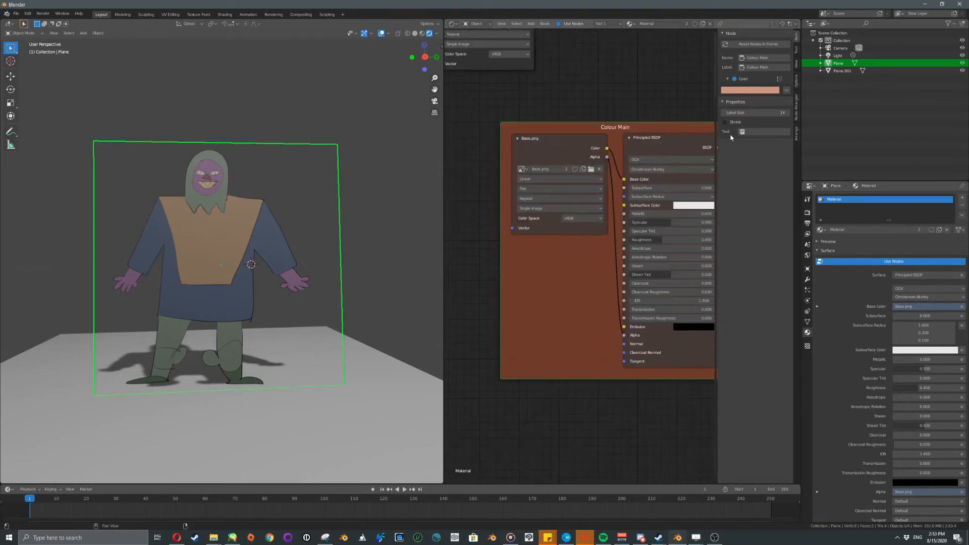
{"action": "left_click", "coordinate": [733, 123]}
{"action": "left_click_drag", "start_coordinate": [727, 113], "coordinate": [736, 113]}
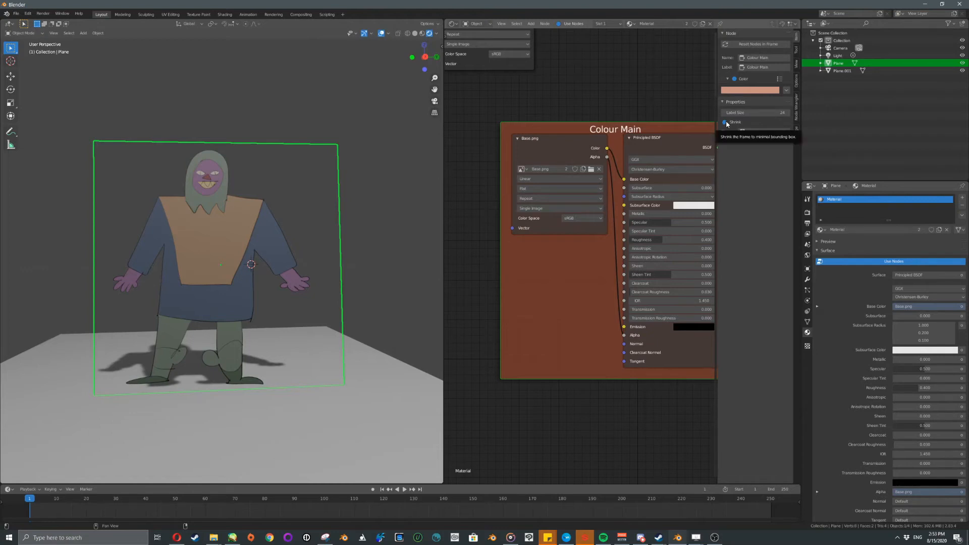
{"action": "scroll", "coordinate": [710, 122], "scroll_direction": "down", "scroll_amount": 4}
{"action": "left_click", "coordinate": [723, 103]}
Preview the mask02.png texture on the plane, followed by the Base.png texture.
{"action": "middle_click_drag", "start_coordinate": [613, 118], "coordinate": [582, 105]}
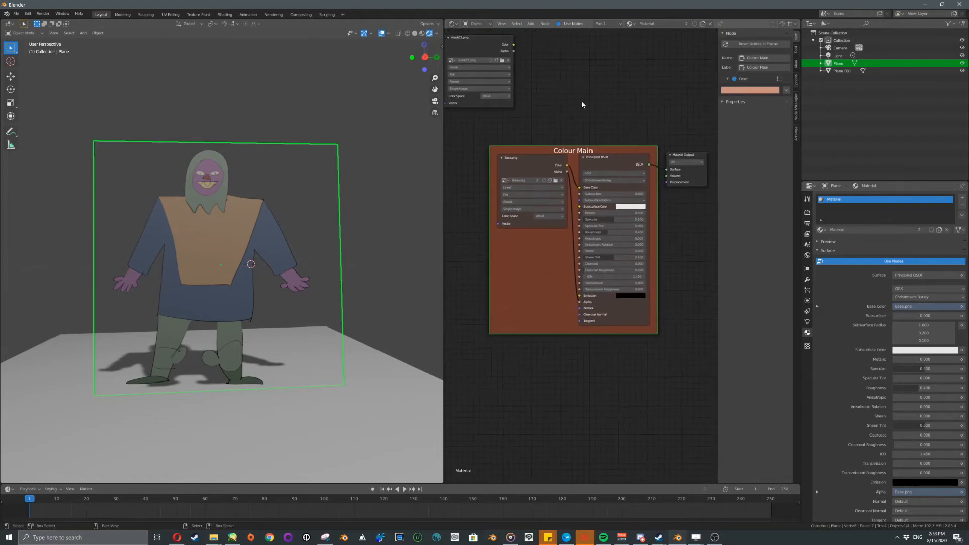
{"action": "scroll", "coordinate": [585, 250], "scroll_direction": "down", "scroll_amount": 4}
{"action": "middle_click_drag", "start_coordinate": [561, 173], "coordinate": [596, 182]}
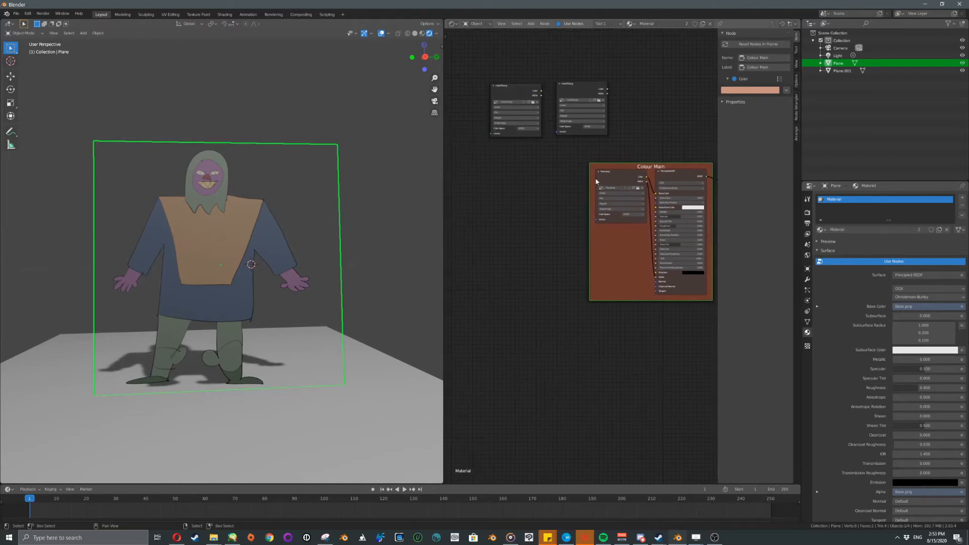
{"action": "left_click", "coordinate": [578, 96], "text": "ctrl+shift"}
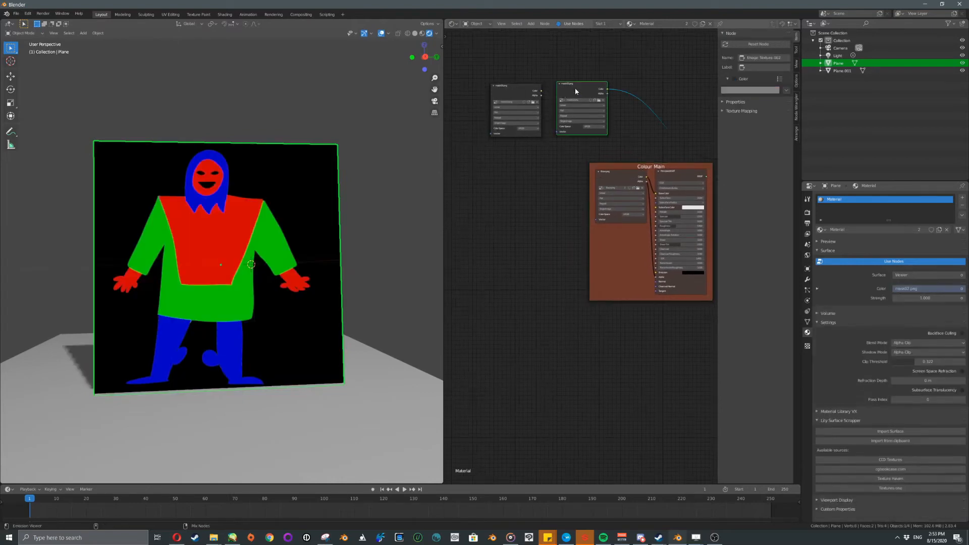
{"action": "left_click", "coordinate": [616, 177], "text": "ctrl+shift"}
Place the mask02.png node to the left of the Colour Main frame in its own red frame labelled "Mask02".
{"action": "left_click_drag", "start_coordinate": [574, 86], "coordinate": [486, 208]}
{"action": "middle_click_drag", "start_coordinate": [540, 186], "coordinate": [582, 187]}
{"action": "key", "text": "ctrl+j"}
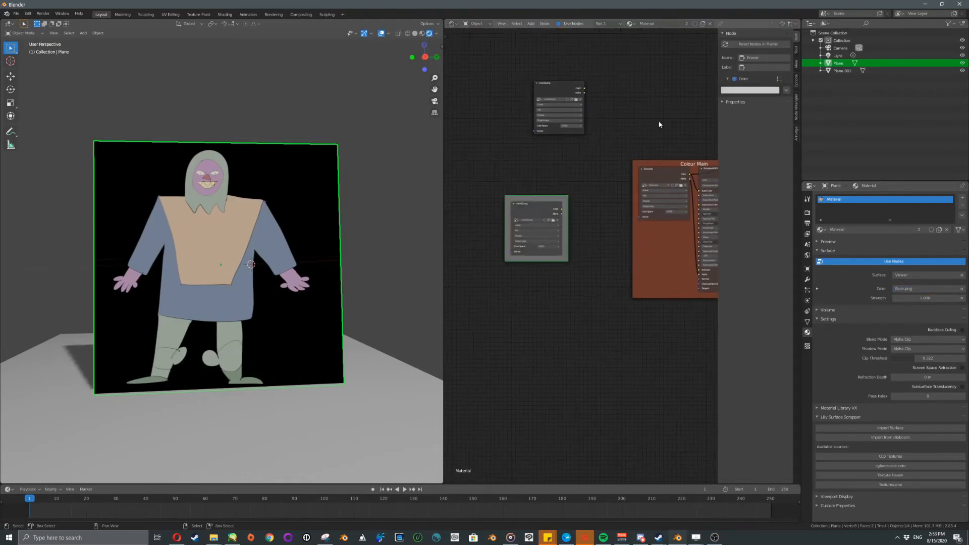
{"action": "left_click", "coordinate": [763, 67]}
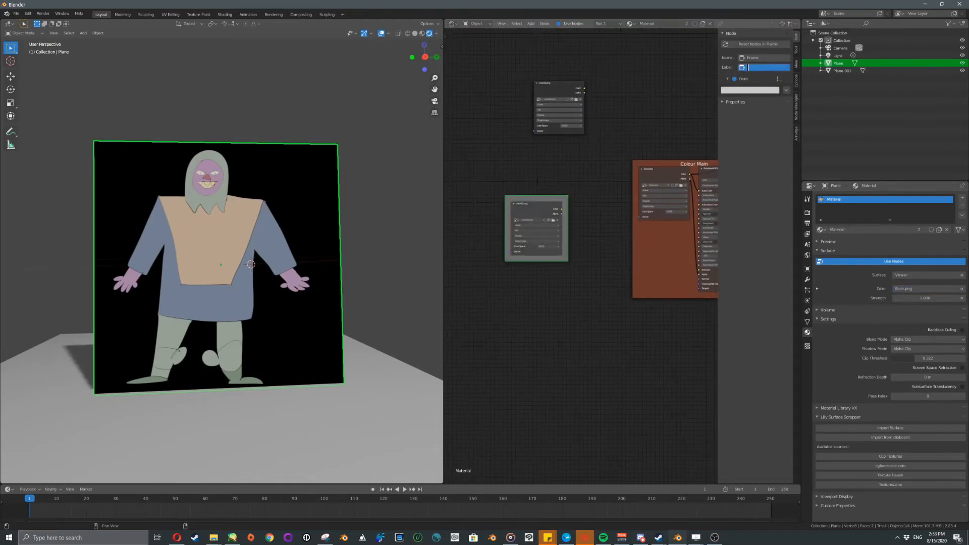
{"action": "type", "text": "Mask02"}
{"action": "key", "text": "Return"}
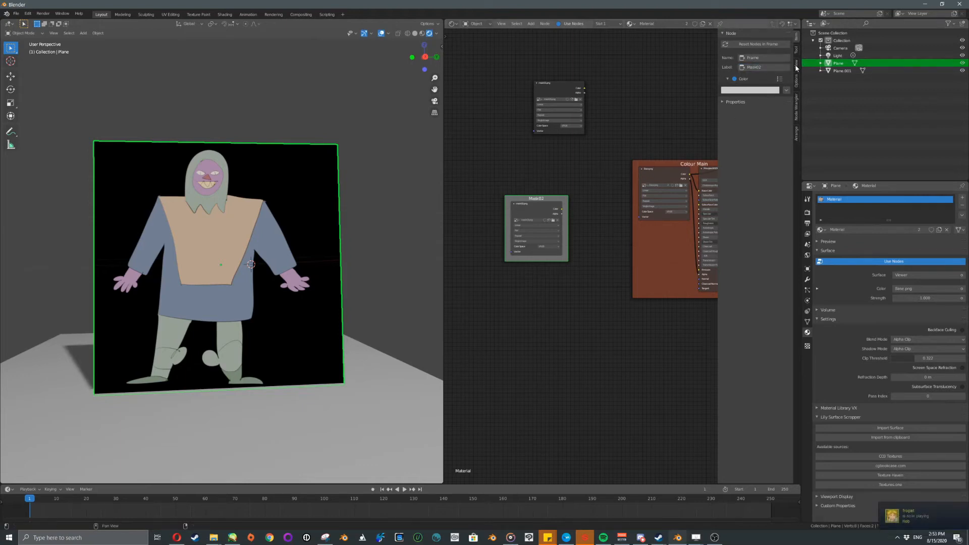
{"action": "left_click", "coordinate": [764, 90]}
{"action": "left_click", "coordinate": [753, 153]}
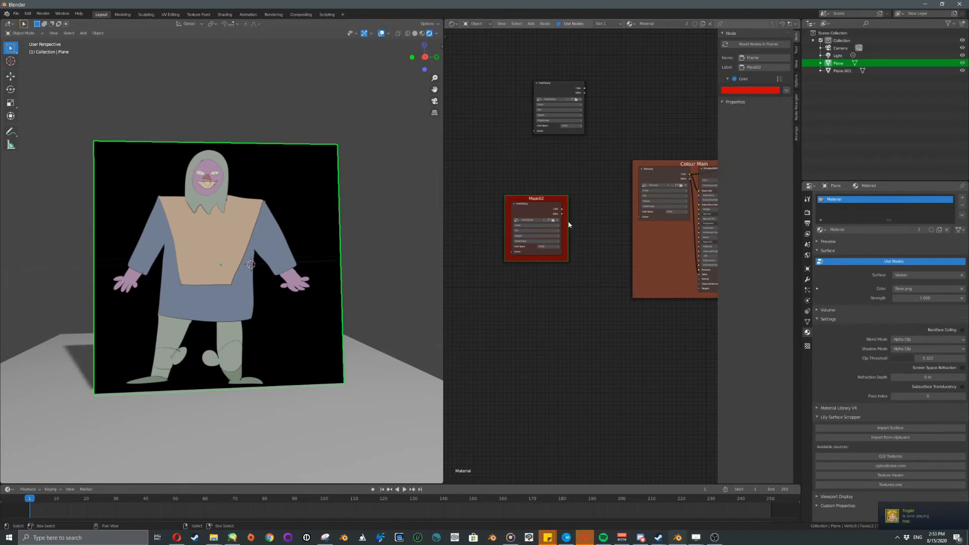
Preview the framed mask02.png texture on the plane to inspect its red, green and blue regions.
{"action": "scroll", "coordinate": [560, 227], "scroll_direction": "up", "scroll_amount": 3}
{"action": "left_click", "coordinate": [541, 173]}
{"action": "left_click", "coordinate": [519, 177], "text": "ctrl+shift"}
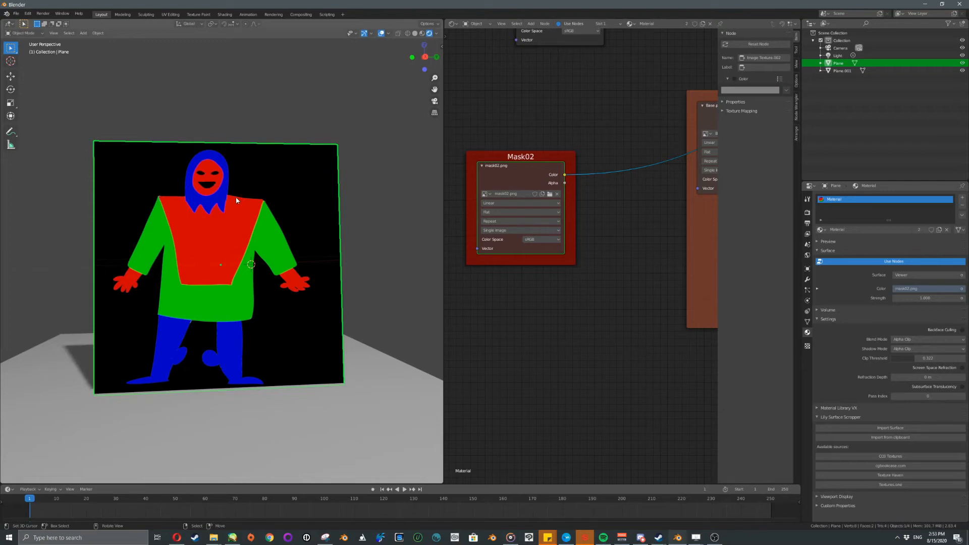
{"action": "scroll", "coordinate": [475, 210], "scroll_direction": "down", "scroll_amount": 3}
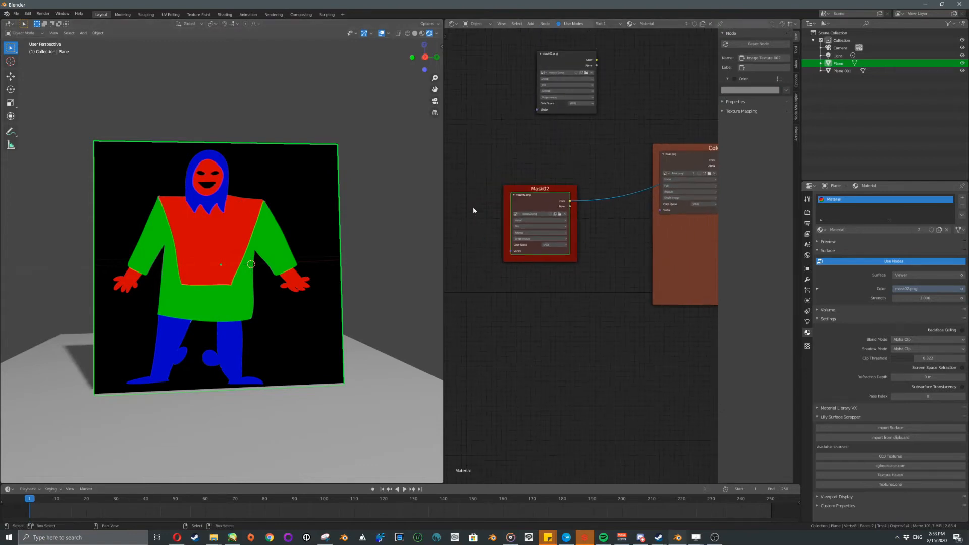
Shift the Mask02 frame further from Colour Main and add a Separate RGB node between the two frames.
{"action": "scroll", "coordinate": [558, 206], "scroll_direction": "down", "scroll_amount": 1}
{"action": "left_click_drag", "start_coordinate": [557, 205], "coordinate": [521, 202]}
{"action": "key", "text": "shift+a"}
{"action": "left_click", "coordinate": [560, 228]}
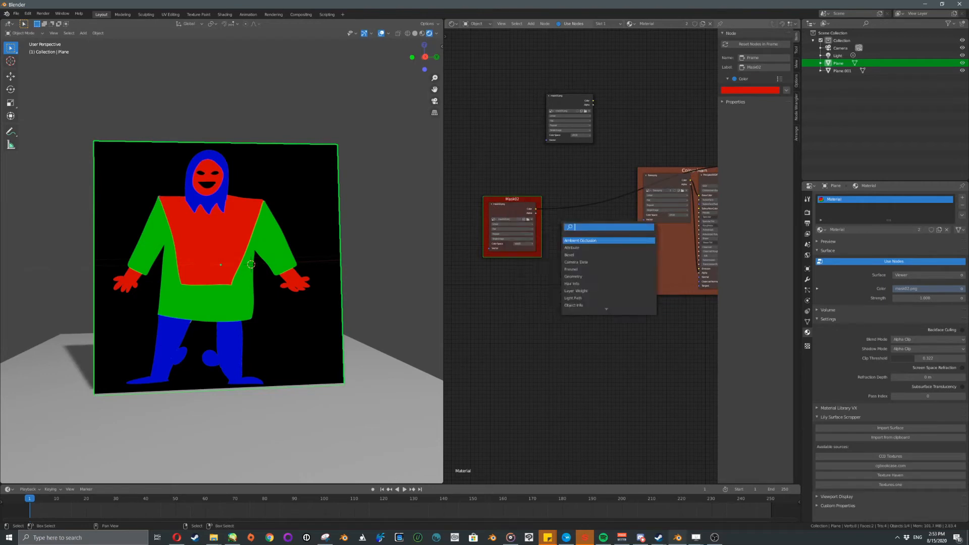
{"action": "type", "text": "sep"}
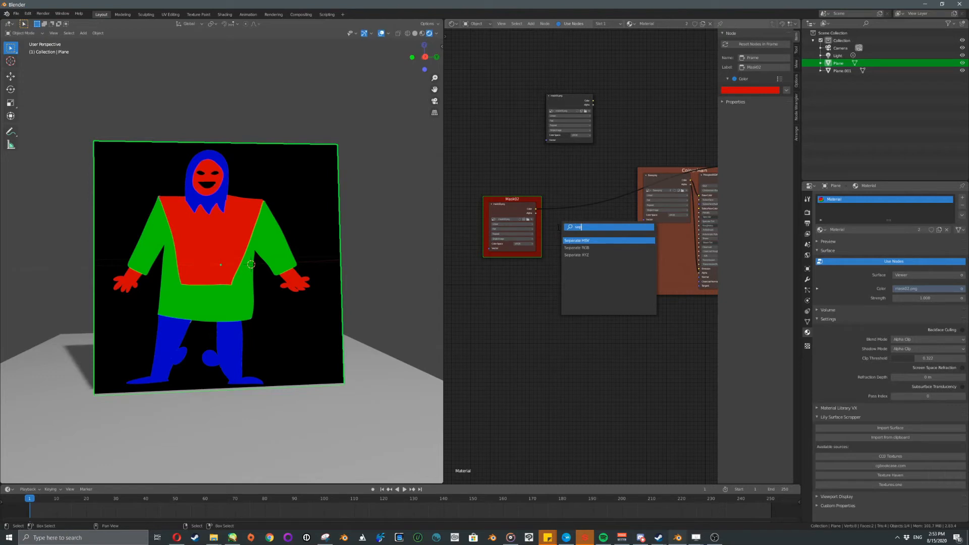
{"action": "left_click", "coordinate": [577, 248]}
{"action": "left_click", "coordinate": [573, 243]}
Connect the Color output of mask02.png to the Image input of the Separate RGB node.
{"action": "scroll", "coordinate": [565, 243], "scroll_direction": "up", "scroll_amount": 3}
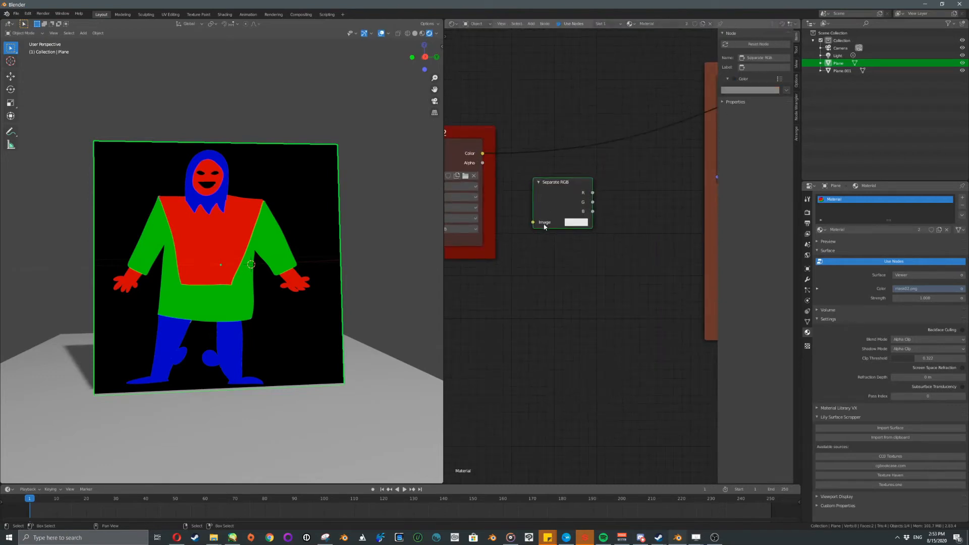
{"action": "middle_click_drag", "start_coordinate": [545, 225], "coordinate": [588, 226]}
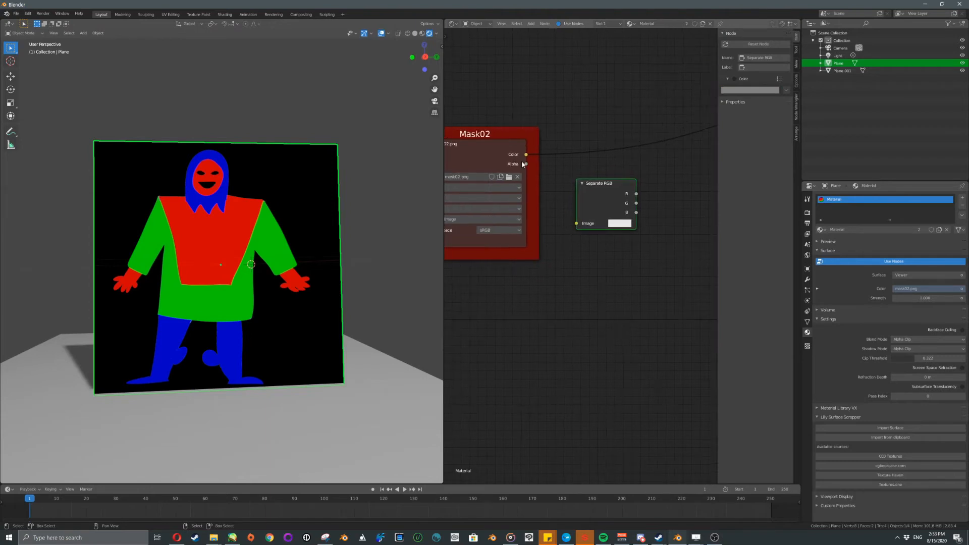
{"action": "left_click_drag", "start_coordinate": [526, 154], "coordinate": [536, 167]}
{"action": "left_click_drag", "start_coordinate": [559, 213], "coordinate": [572, 225]}
{"action": "middle_click_drag", "start_coordinate": [557, 213], "coordinate": [514, 211]}
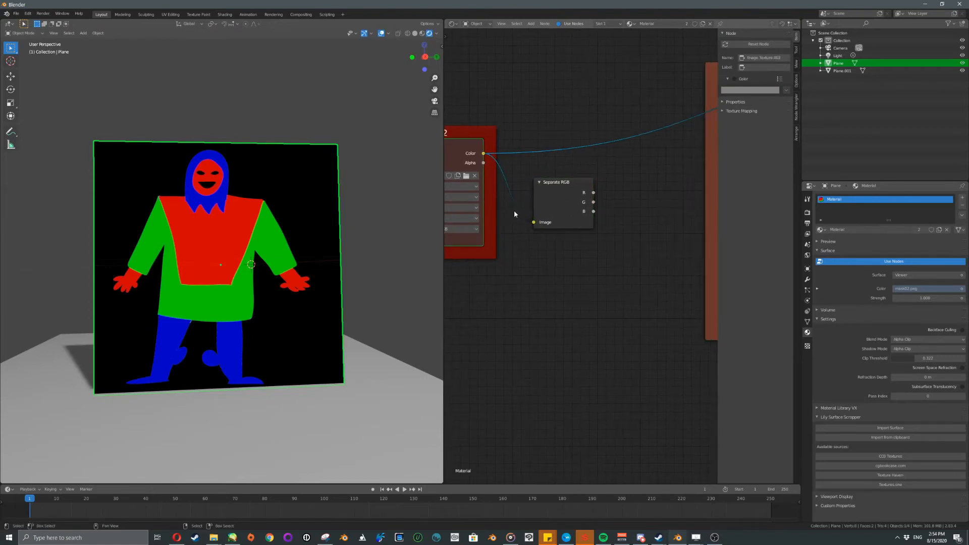
Preview the R, G and B outputs of the mask02.png Separate RGB node on the plane in turn.
{"action": "scroll", "coordinate": [556, 208], "scroll_direction": "up", "scroll_amount": 3}
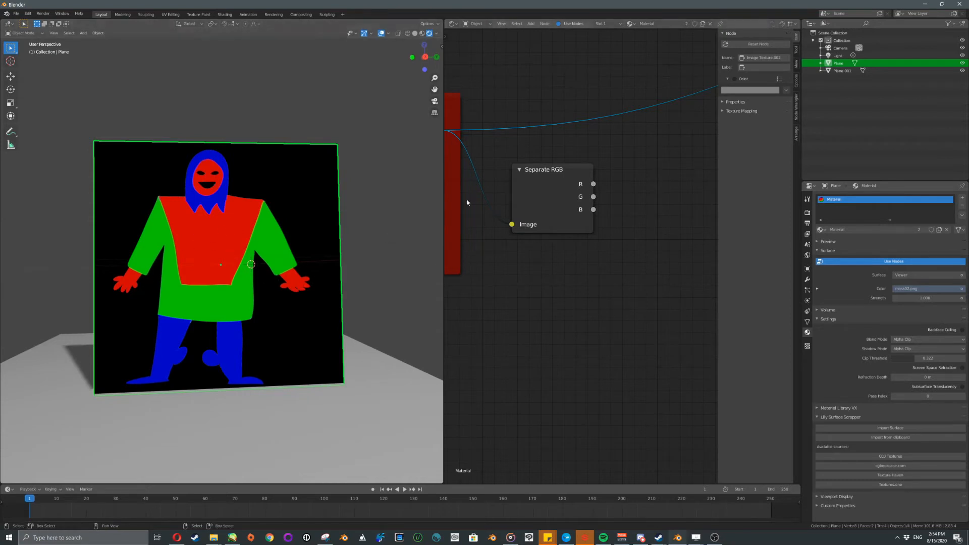
{"action": "left_click", "coordinate": [540, 186], "text": "ctrl+shift"}
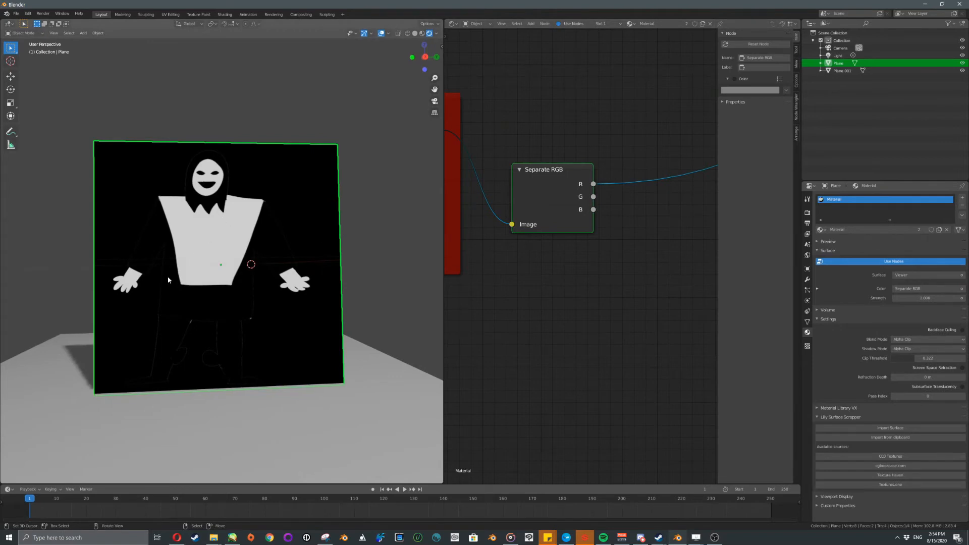
{"action": "scroll", "coordinate": [202, 252], "scroll_direction": "up", "scroll_amount": 6}
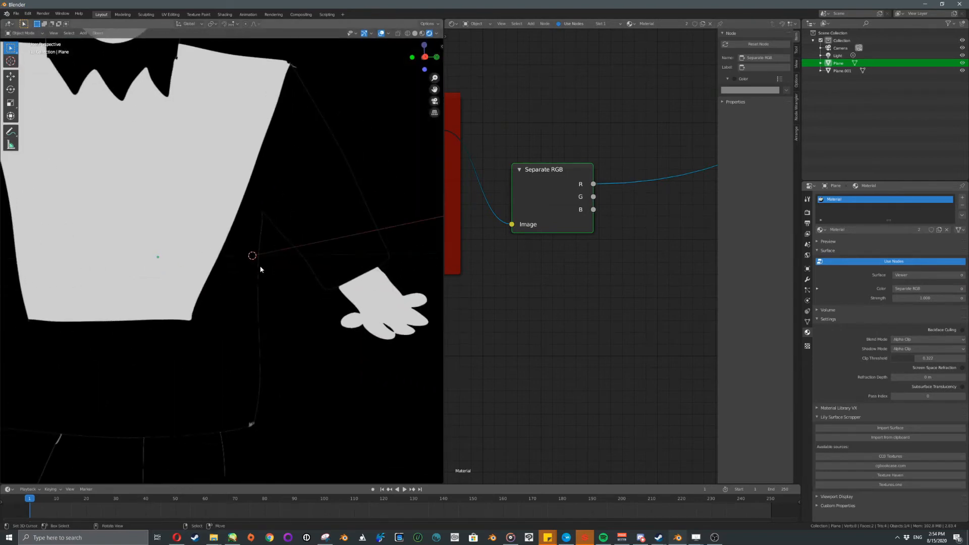
{"action": "scroll", "coordinate": [211, 269], "scroll_direction": "down", "scroll_amount": 6}
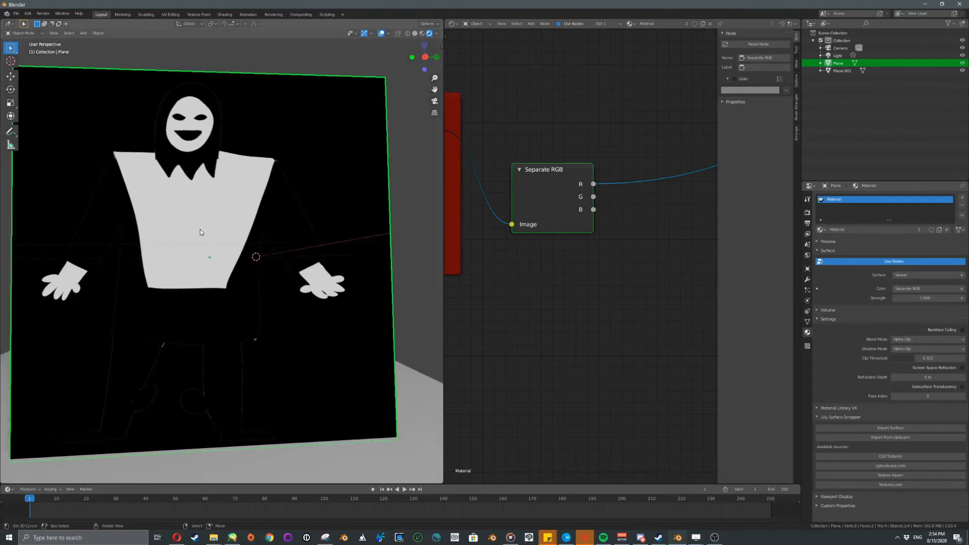
{"action": "scroll", "coordinate": [201, 227], "scroll_direction": "up", "scroll_amount": 2}
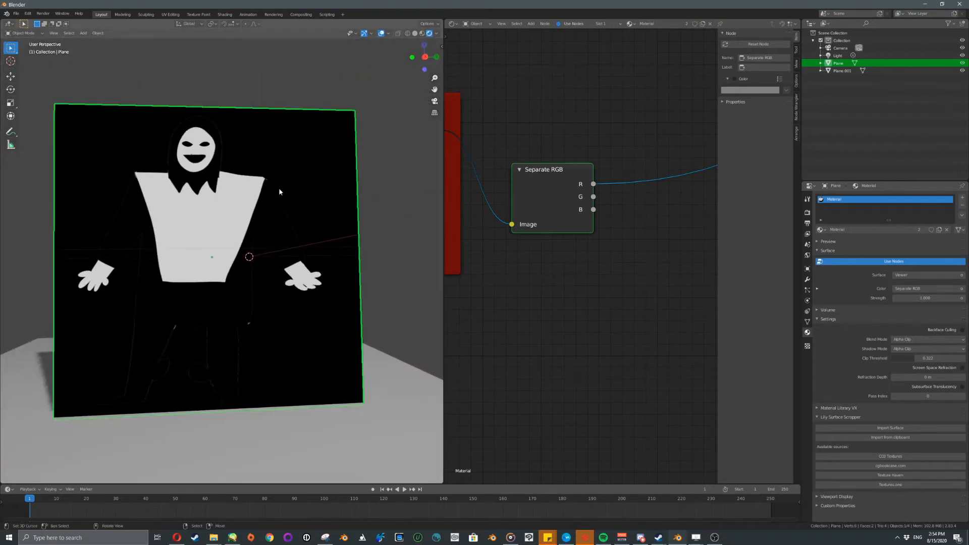
{"action": "left_click", "coordinate": [552, 190], "text": "ctrl+shift"}
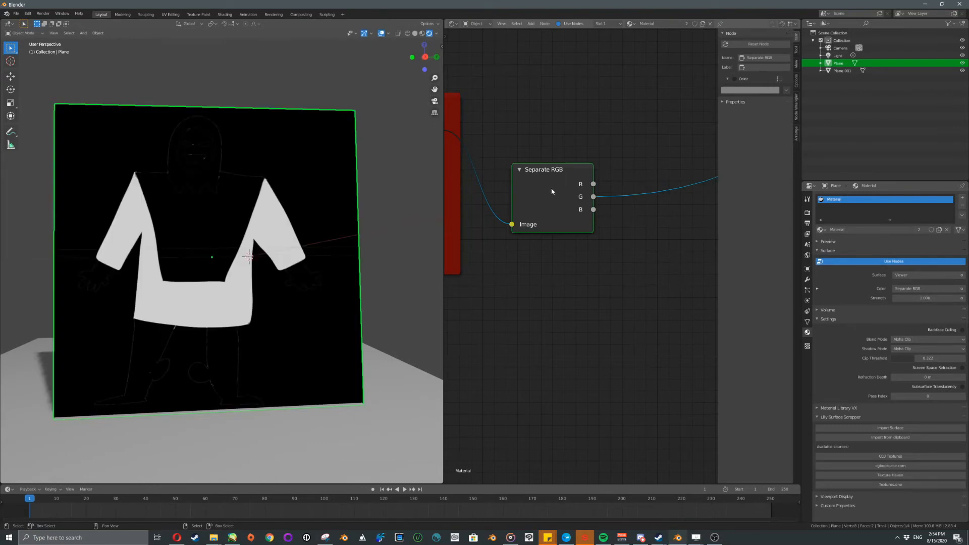
{"action": "left_click", "coordinate": [551, 191], "text": "ctrl+shift"}
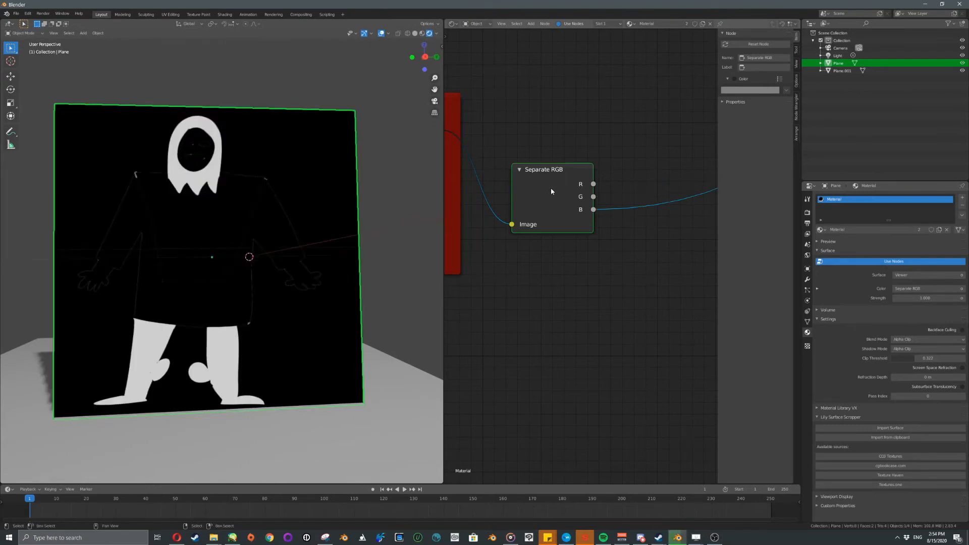
Move the Separate RGB node close beside the Mask02 frame and the mask01.png node directly below that frame.
{"action": "scroll", "coordinate": [549, 187], "scroll_direction": "down", "scroll_amount": 3}
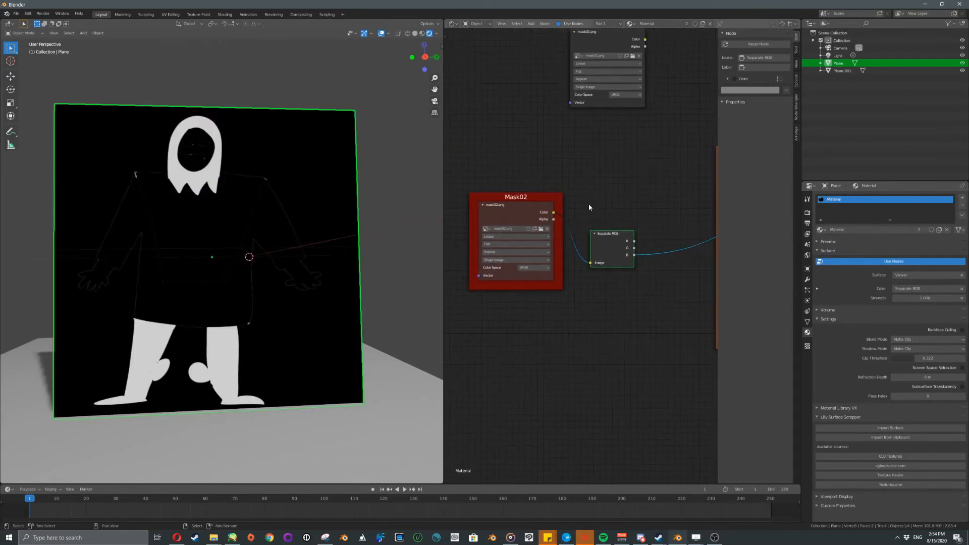
{"action": "left_click_drag", "start_coordinate": [602, 246], "coordinate": [584, 214]}
{"action": "scroll", "coordinate": [582, 209], "scroll_direction": "down", "scroll_amount": 4}
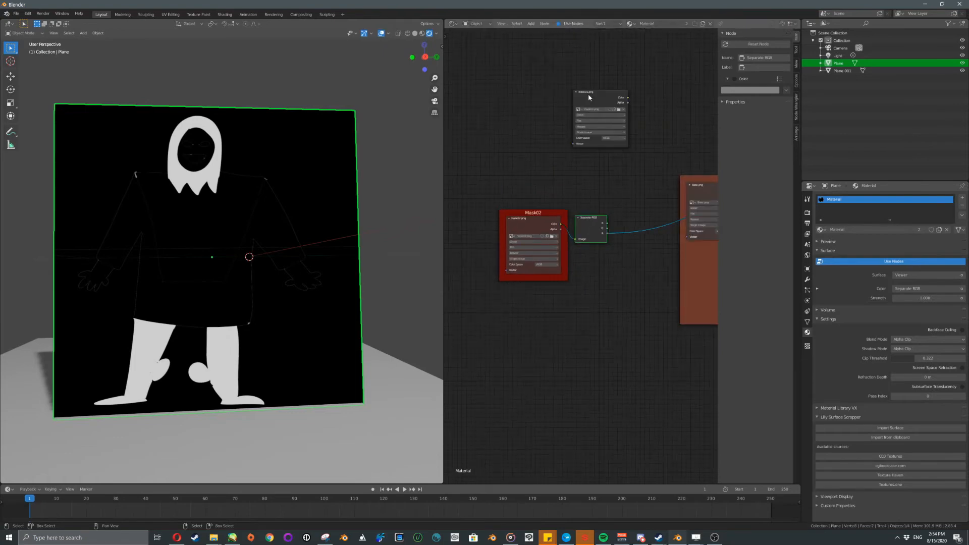
{"action": "left_click_drag", "start_coordinate": [588, 95], "coordinate": [522, 291]}
Duplicate the Separate RGB node next to mask01.png and connect that texture's Color output to the copy's Image input.
{"action": "left_click", "coordinate": [582, 224]}
{"action": "key", "text": "shift+d"}
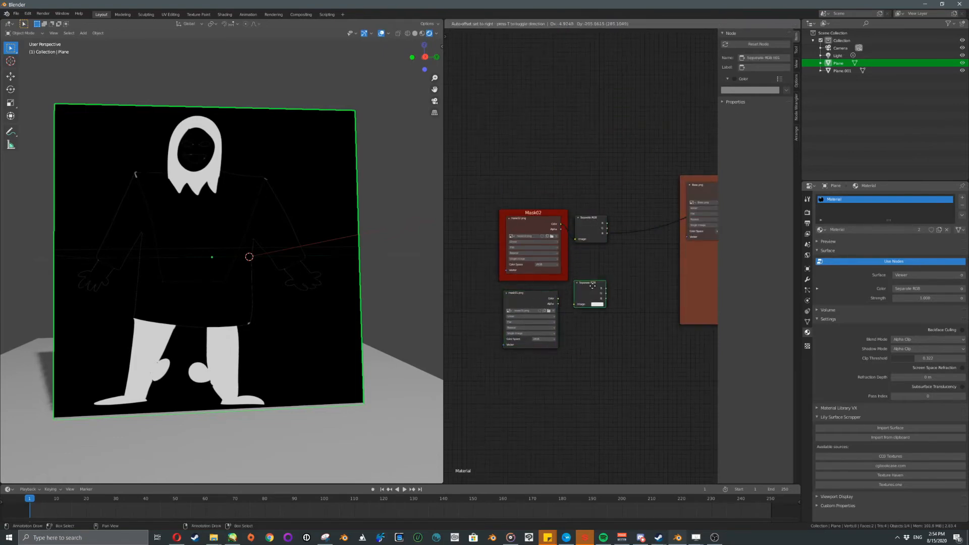
{"action": "left_click", "coordinate": [587, 299]}
{"action": "scroll", "coordinate": [588, 299], "scroll_direction": "up", "scroll_amount": 4}
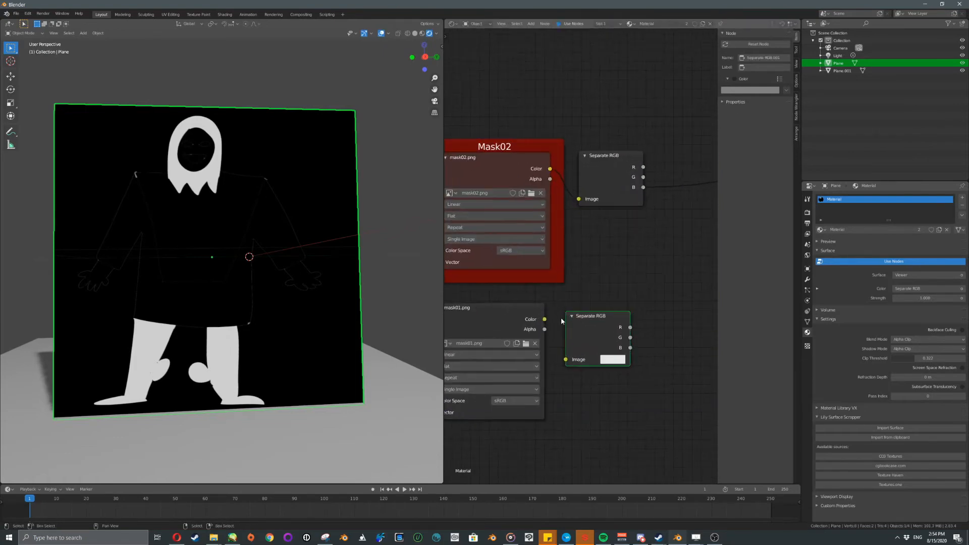
{"action": "left_click_drag", "start_coordinate": [545, 328], "coordinate": [566, 360]}
{"action": "middle_click_drag", "start_coordinate": [448, 326], "coordinate": [506, 316]}
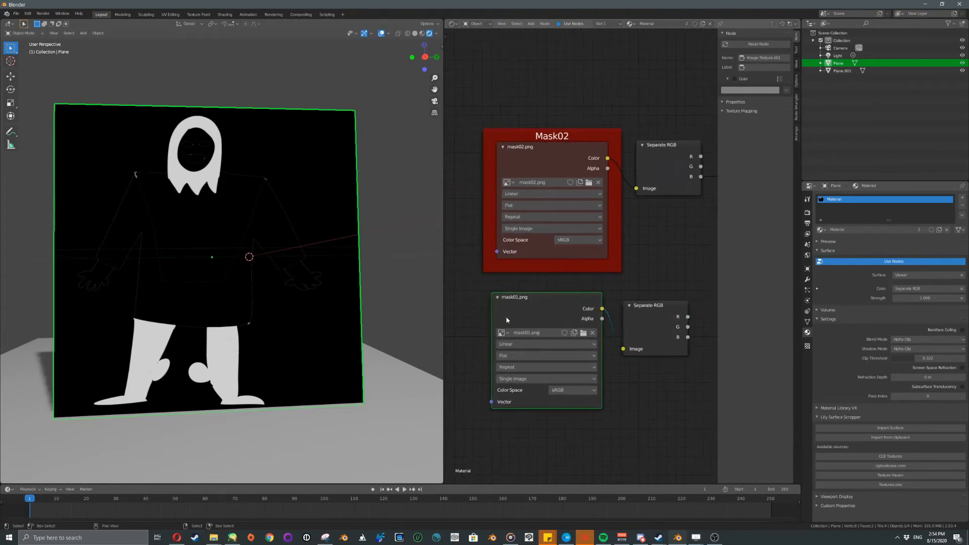
{"action": "middle_click_drag", "start_coordinate": [539, 253], "coordinate": [502, 270]}
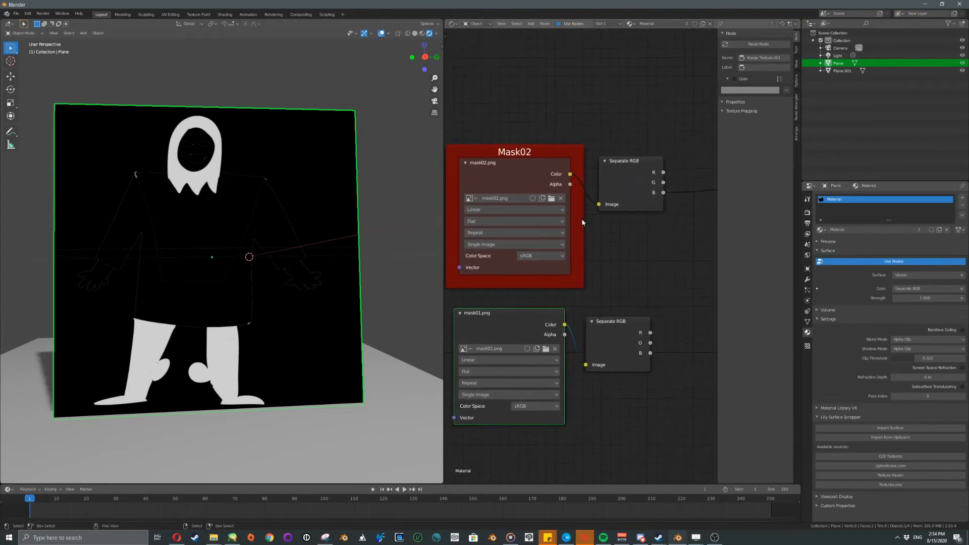
Preview mask01.png on the plane and cycle through the outputs of its Separate RGB node, ending on R.
{"action": "middle_click_drag", "start_coordinate": [583, 270], "coordinate": [563, 187]}
{"action": "left_click", "coordinate": [488, 240], "text": "ctrl+shift"}
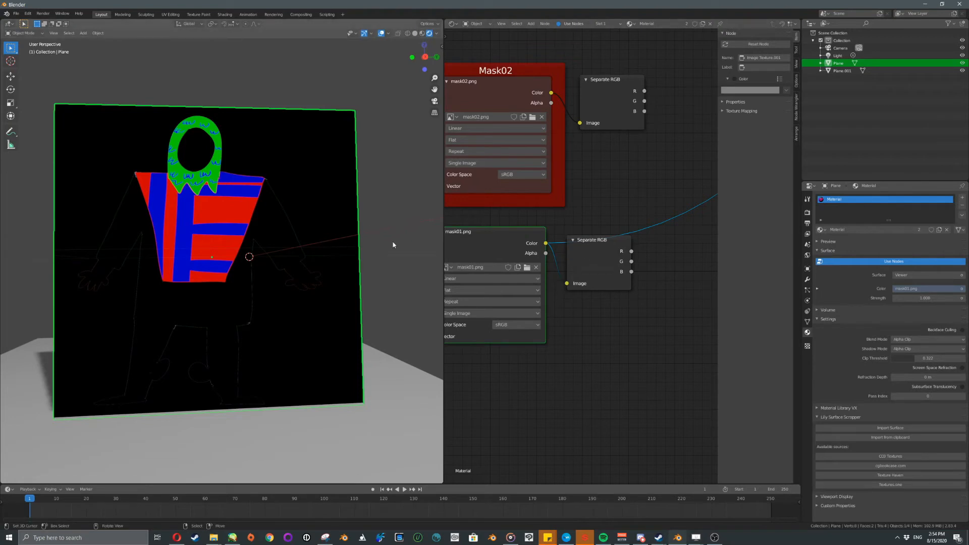
{"action": "left_click", "coordinate": [587, 261], "text": "ctrl+shift"}
{"action": "left_click", "coordinate": [596, 254], "text": "ctrl+shift"}
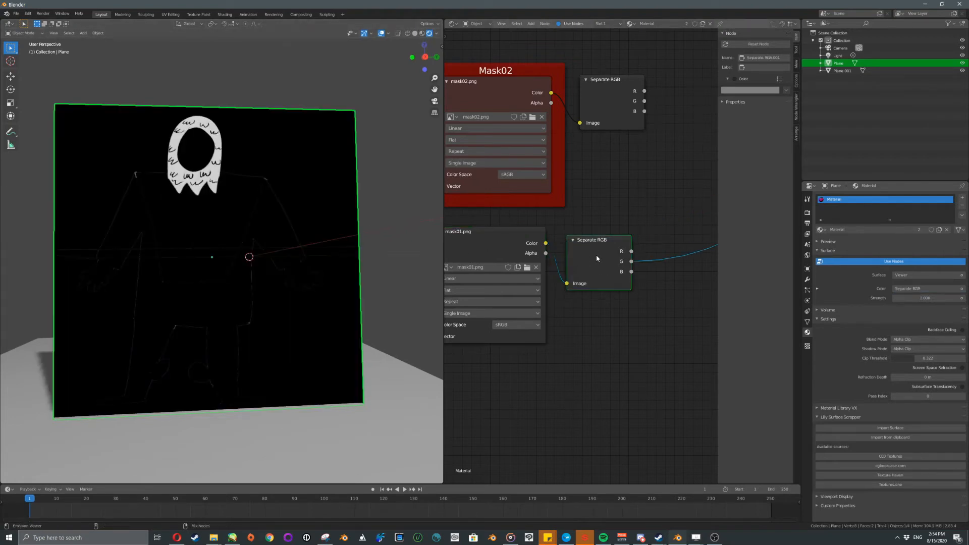
{"action": "left_click", "coordinate": [595, 255], "text": "ctrl+shift"}
{"action": "left_click", "coordinate": [596, 255], "text": "ctrl+shift"}
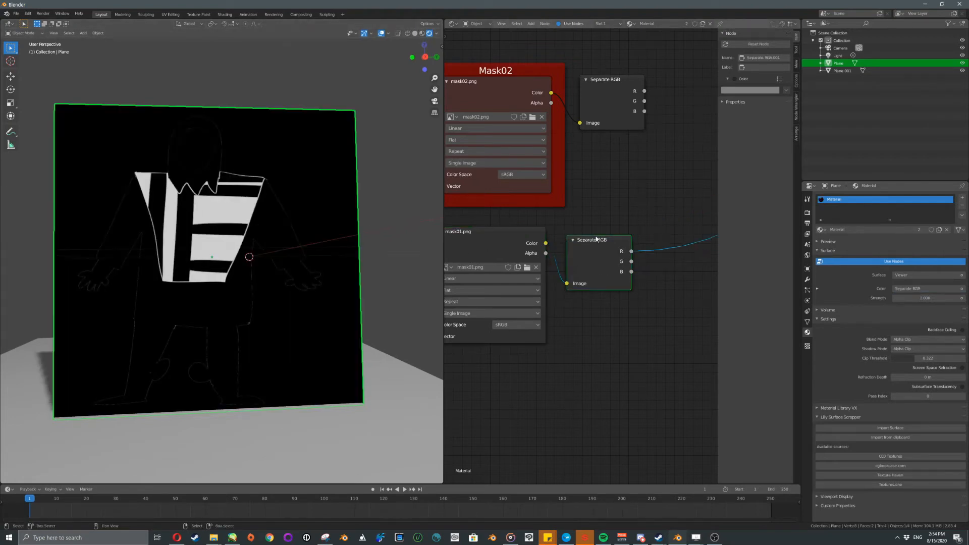
Preview the Base.png texture from the Colour Main frame on the plane.
{"action": "scroll", "coordinate": [626, 227], "scroll_direction": "down", "scroll_amount": 5}
{"action": "middle_click_drag", "start_coordinate": [656, 220], "coordinate": [505, 283]}
{"action": "left_click", "coordinate": [621, 161], "text": "ctrl+shift"}
{"action": "middle_click_drag", "start_coordinate": [540, 224], "coordinate": [460, 220]}
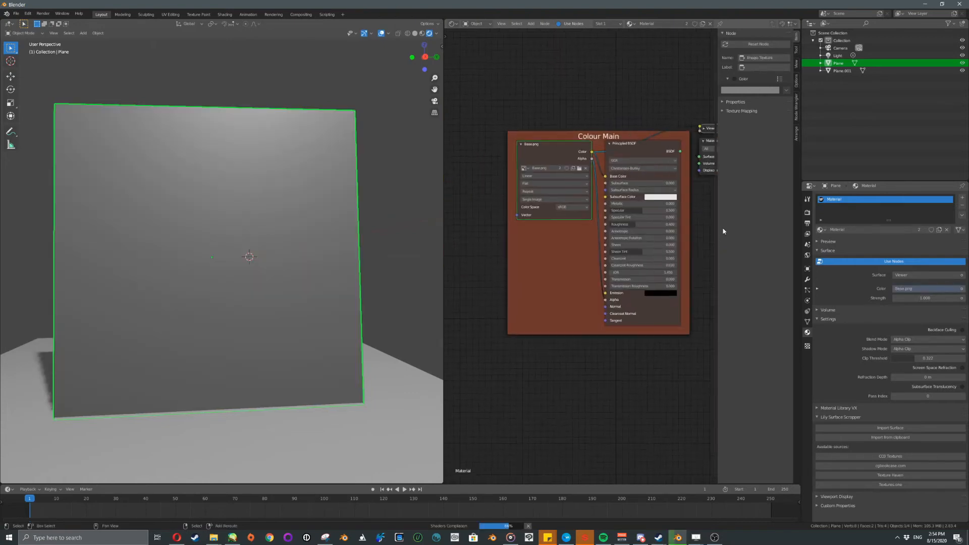
Preview the Principled BSDF node from the Colour Main frame on the plane, routing it back to the material output.
{"action": "left_click", "coordinate": [649, 163], "text": "ctrl+shift"}
{"action": "scroll", "coordinate": [525, 243], "scroll_direction": "down", "scroll_amount": 6}
{"action": "middle_click_drag", "start_coordinate": [520, 244], "coordinate": [674, 226]}
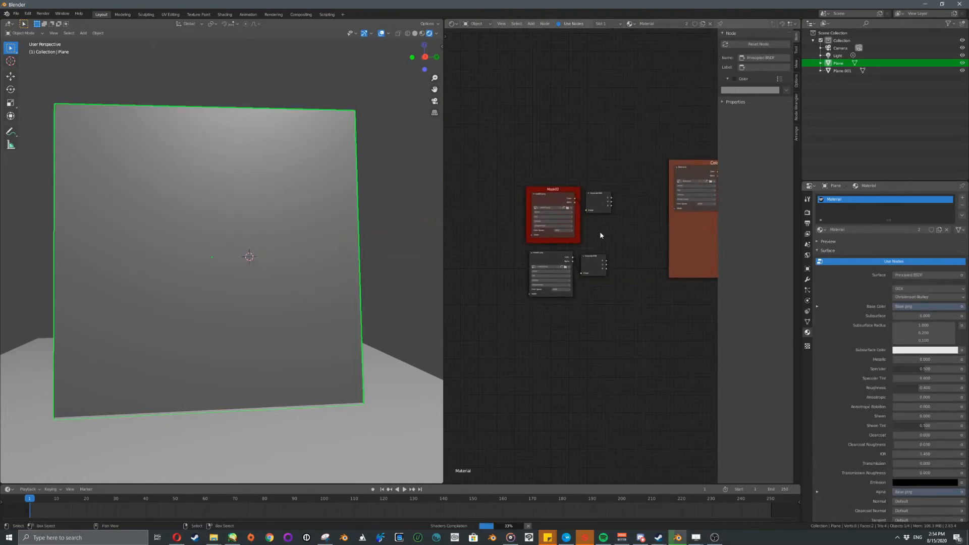
{"action": "scroll", "coordinate": [595, 230], "scroll_direction": "up", "scroll_amount": 5}
{"action": "scroll", "coordinate": [593, 206], "scroll_direction": "up", "scroll_amount": 6}
{"action": "middle_click_drag", "start_coordinate": [577, 178], "coordinate": [593, 193]}
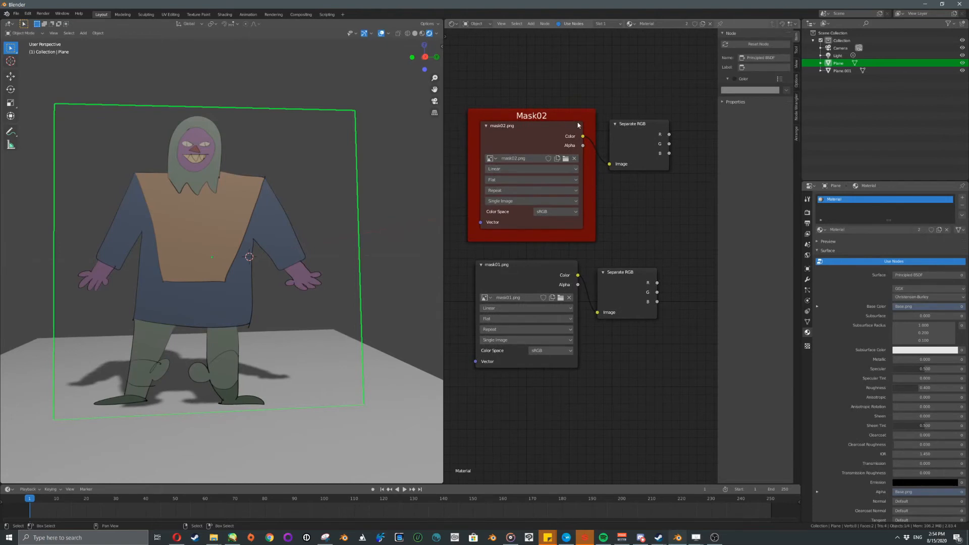
Place the upper Separate RGB node inside the Mask02 frame beside mask02.png and move the frame farther above the mask01.png nodes.
{"action": "mouse_move", "coordinate": [644, 128]}
{"action": "left_mouse_down"}
{"action": "mouse_move", "coordinate": [579, 131]}
{"action": "mouse_move", "coordinate": [634, 135]}
{"action": "left_mouse_up"}
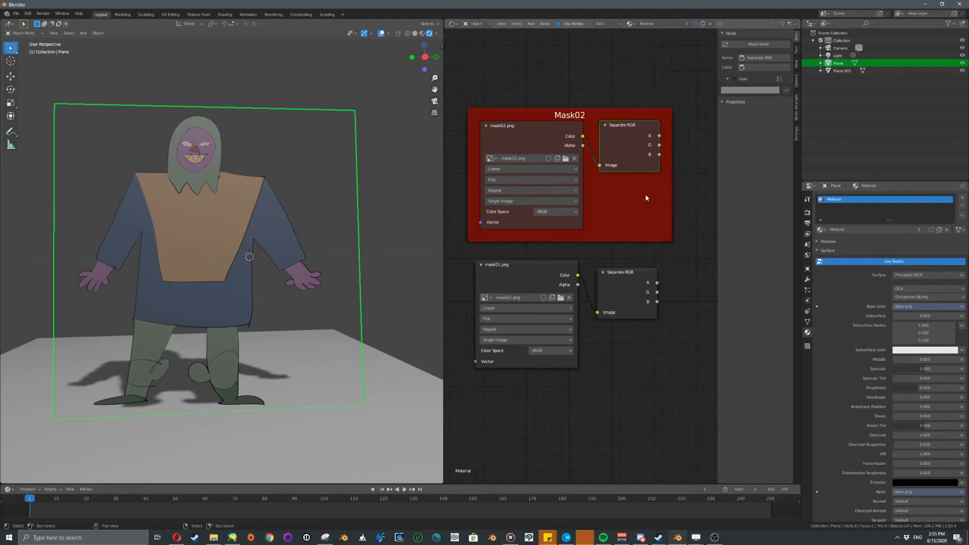
{"action": "left_click_drag", "start_coordinate": [646, 197], "coordinate": [650, 170]}
{"action": "scroll", "coordinate": [588, 248], "scroll_direction": "down", "scroll_amount": 2}
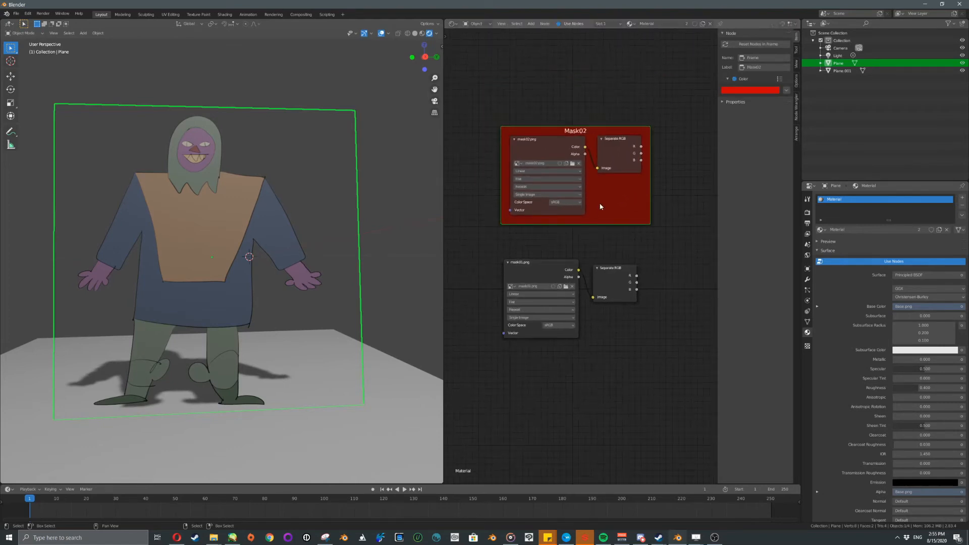
{"action": "left_click", "coordinate": [584, 248]}
{"action": "scroll", "coordinate": [582, 233], "scroll_direction": "down", "scroll_amount": 6}
{"action": "middle_click_drag", "start_coordinate": [581, 233], "coordinate": [571, 256]}
{"action": "scroll", "coordinate": [595, 228], "scroll_direction": "up", "scroll_amount": 1}
{"action": "left_click", "coordinate": [596, 240]}
{"action": "scroll", "coordinate": [596, 241], "scroll_direction": "up", "scroll_amount": 2}
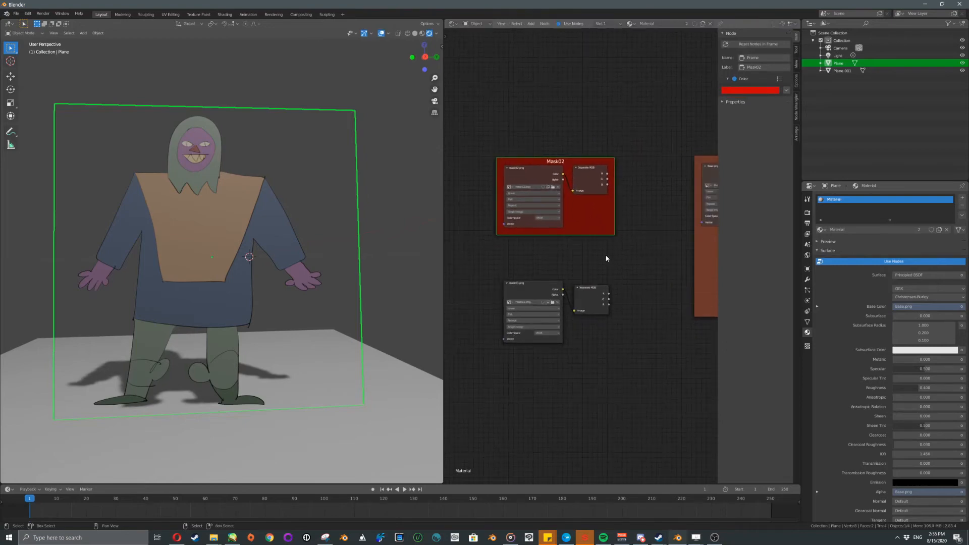
Join mask01.png and its Separate RGB node in a new frame labelled Mask02.
{"action": "left_click", "coordinate": [528, 305]}
{"action": "left_click", "coordinate": [588, 309], "text": "shift"}
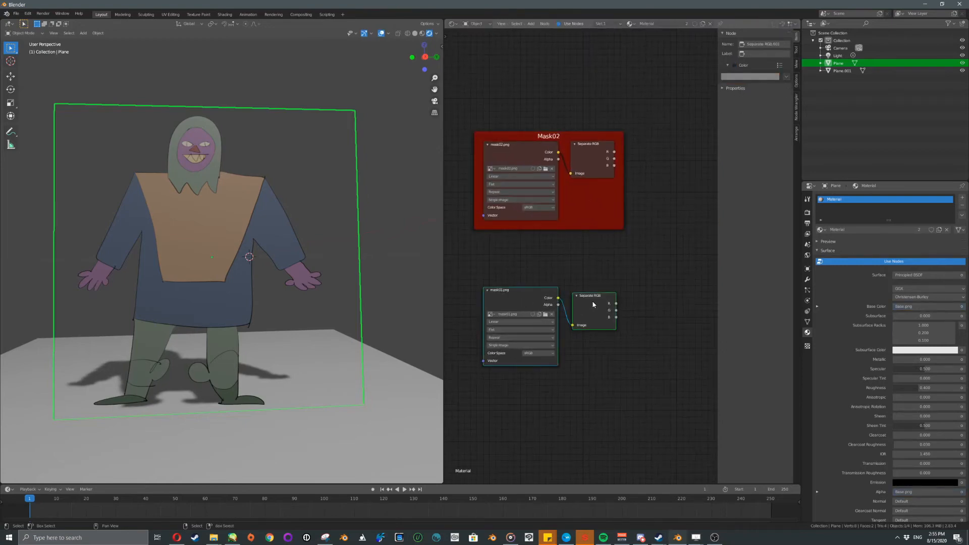
{"action": "key", "text": "ctrl+j"}
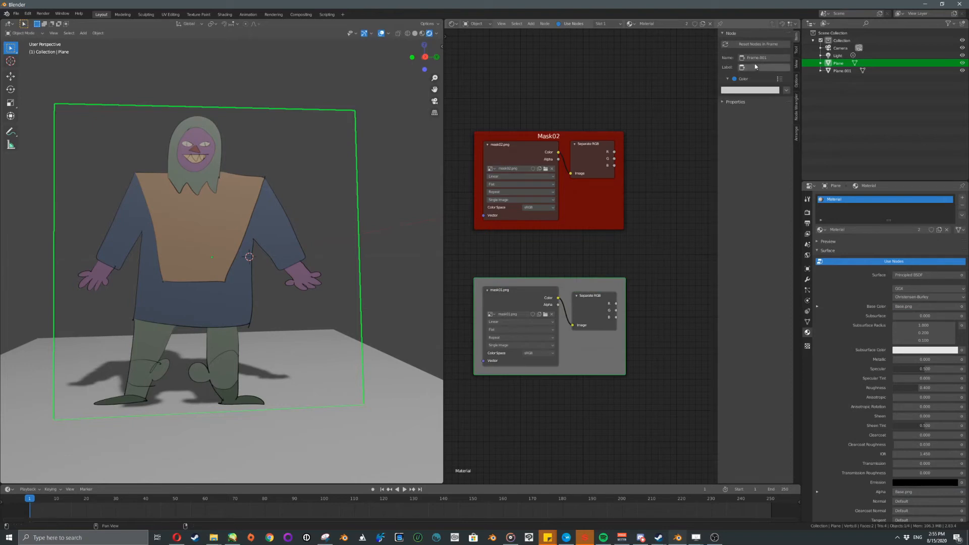
{"action": "double_click", "coordinate": [759, 58]}
{"action": "left_click", "coordinate": [757, 67]}
{"action": "type", "text": "Mask02"}
{"action": "key", "text": "Return"}
Colour the frame around mask01.png blue and move it directly below the red Mask02 frame.
{"action": "left_click", "coordinate": [750, 91]}
{"action": "left_click_drag", "start_coordinate": [753, 143], "coordinate": [771, 116]}
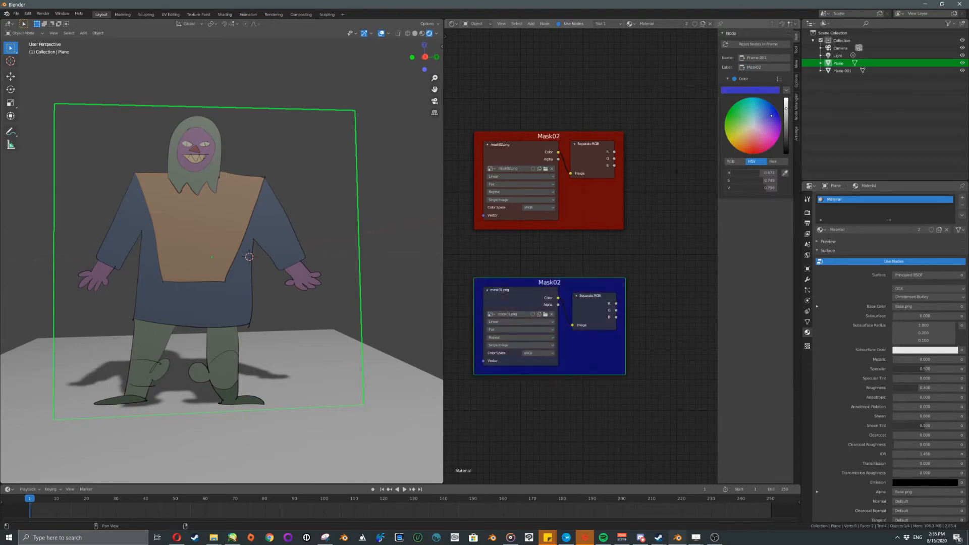
{"action": "scroll", "coordinate": [475, 268], "scroll_direction": "up", "scroll_amount": 2}
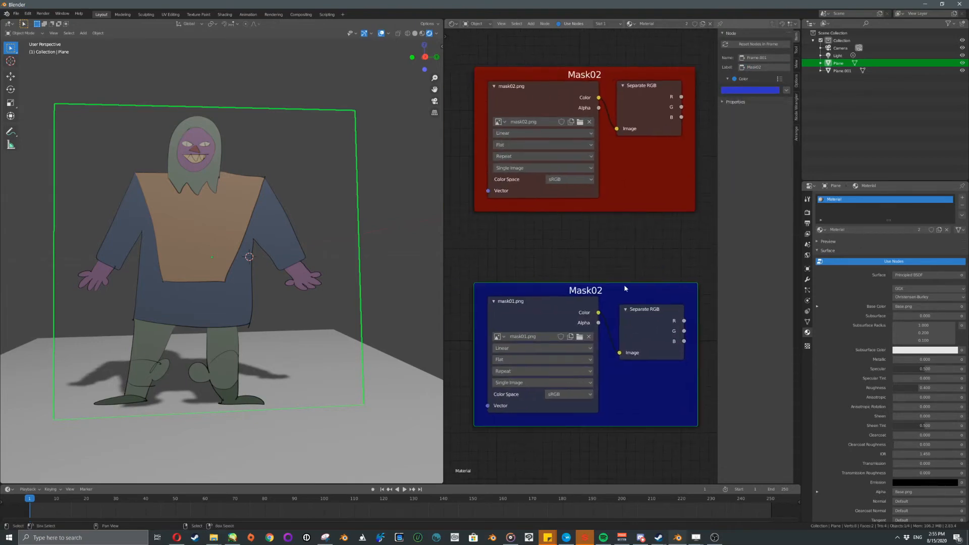
{"action": "left_click_drag", "start_coordinate": [638, 292], "coordinate": [627, 241]}
{"action": "scroll", "coordinate": [616, 259], "scroll_direction": "down", "scroll_amount": 5}
{"action": "middle_click_drag", "start_coordinate": [634, 244], "coordinate": [611, 290]}
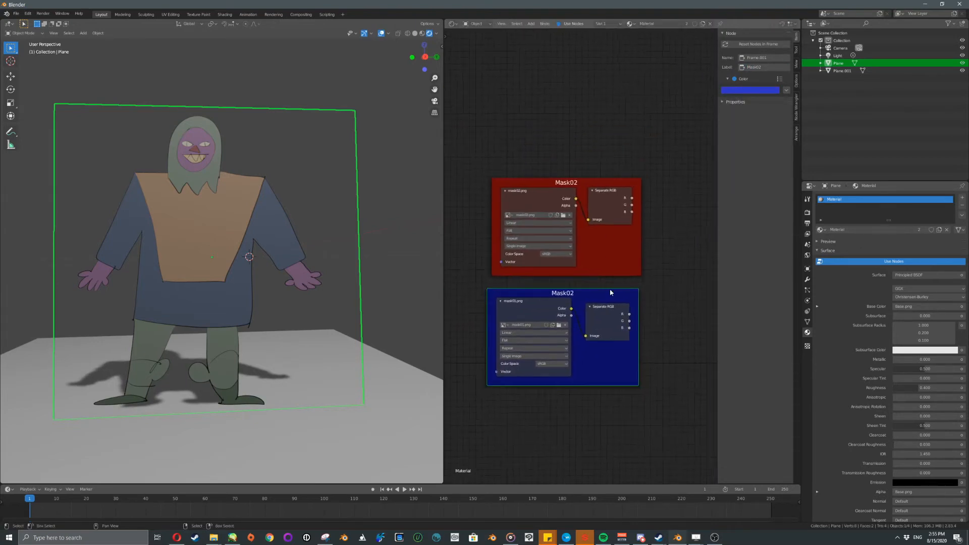
Move the Material Output node into the Colour Main frame, beside the Principled BSDF, and shift the frame slightly toward the mask frames.
{"action": "middle_click_drag", "start_coordinate": [707, 263], "coordinate": [612, 262]}
{"action": "scroll", "coordinate": [612, 262], "scroll_direction": "down", "scroll_amount": 2}
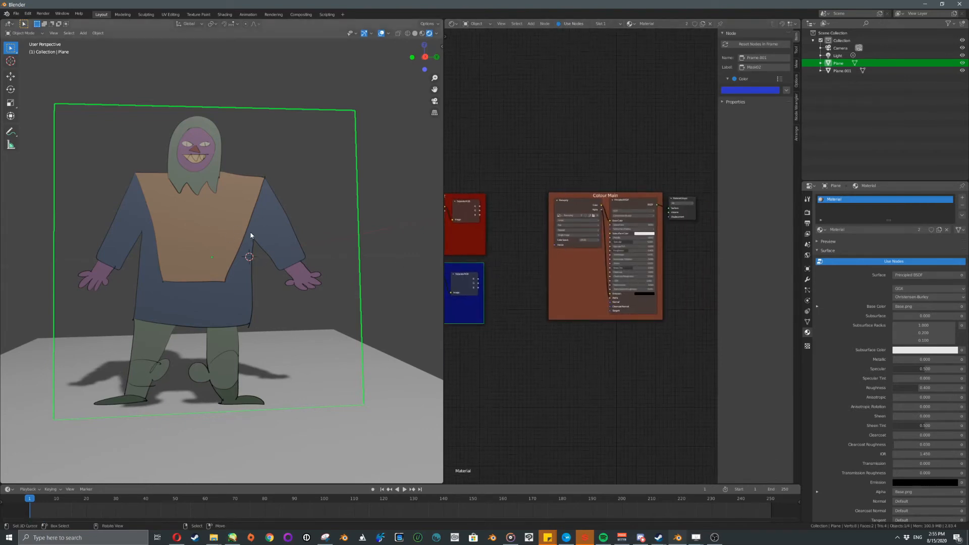
{"action": "scroll", "coordinate": [249, 231], "scroll_direction": "down", "scroll_amount": 5}
{"action": "scroll", "coordinate": [249, 231], "scroll_direction": "up", "scroll_amount": 5}
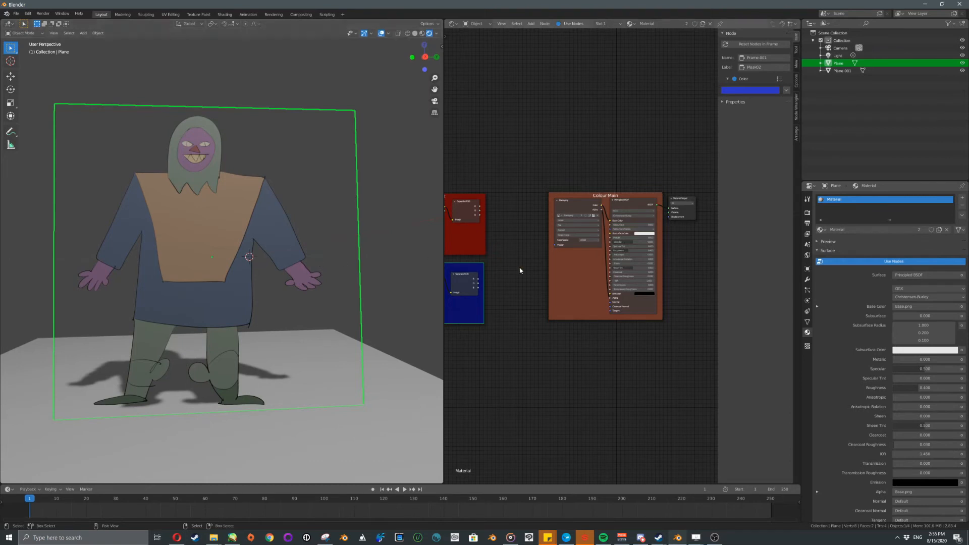
{"action": "left_click_drag", "start_coordinate": [689, 204], "coordinate": [637, 213]}
{"action": "scroll", "coordinate": [596, 256], "scroll_direction": "up", "scroll_amount": 3}
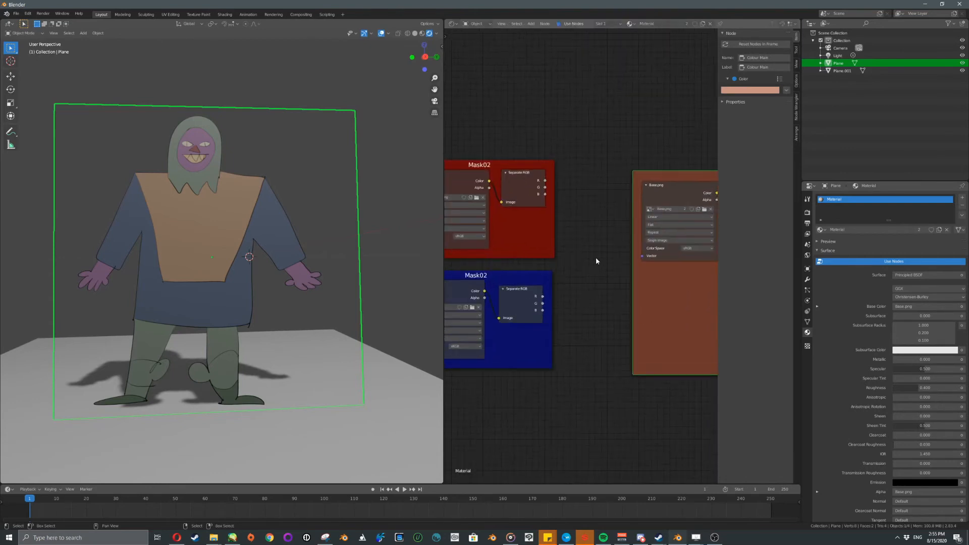
Shift the red and blue mask frames up together and place the Colour Main frame close beside them, level with the red frame.
{"action": "scroll", "coordinate": [551, 270], "scroll_direction": "down", "scroll_amount": 2}
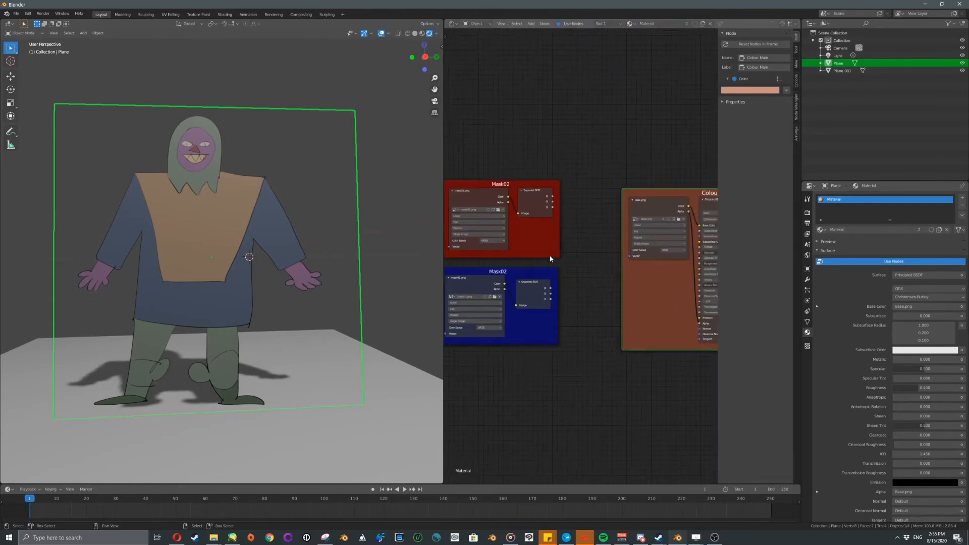
{"action": "middle_click_drag", "start_coordinate": [569, 269], "coordinate": [591, 268]}
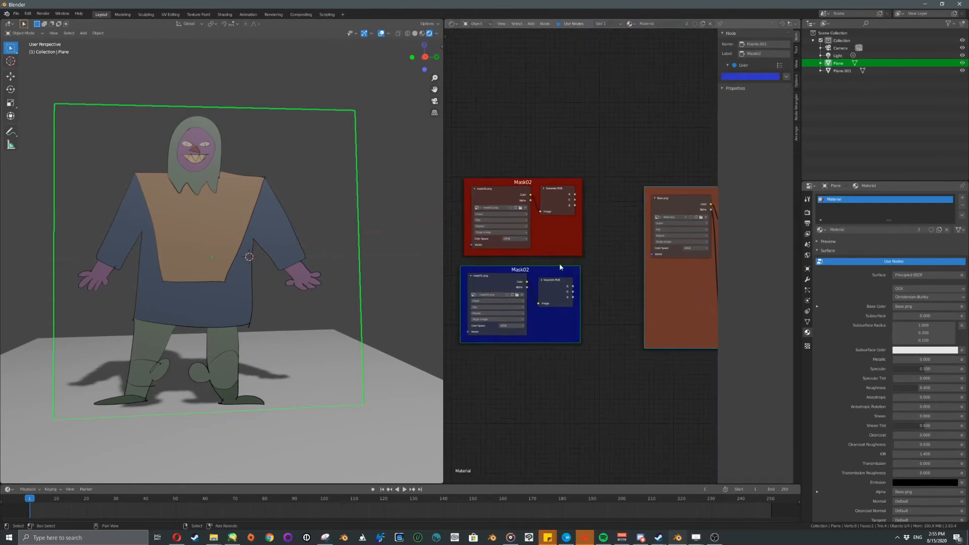
{"action": "left_click_drag", "start_coordinate": [559, 262], "coordinate": [551, 233]}
{"action": "scroll", "coordinate": [598, 237], "scroll_direction": "down", "scroll_amount": 3}
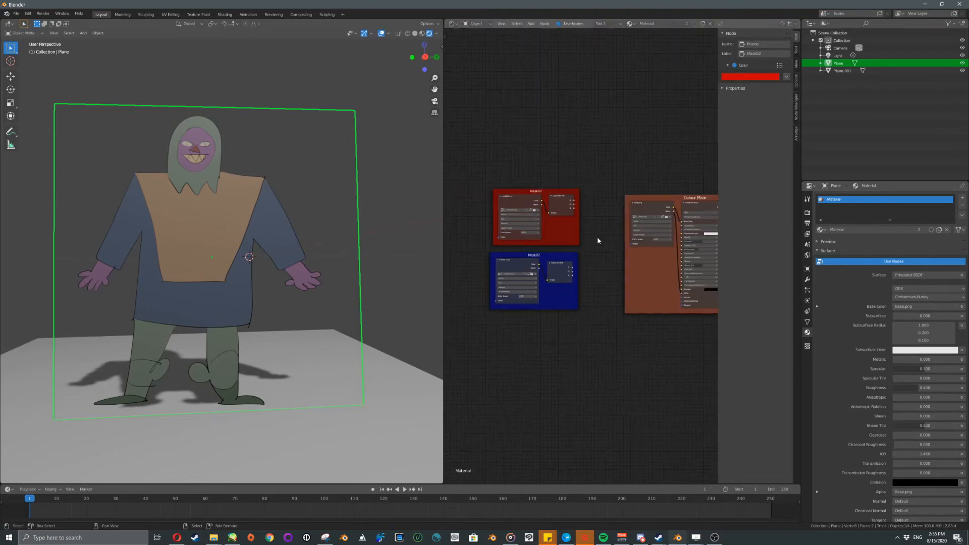
{"action": "left_click_drag", "start_coordinate": [626, 233], "coordinate": [594, 226]}
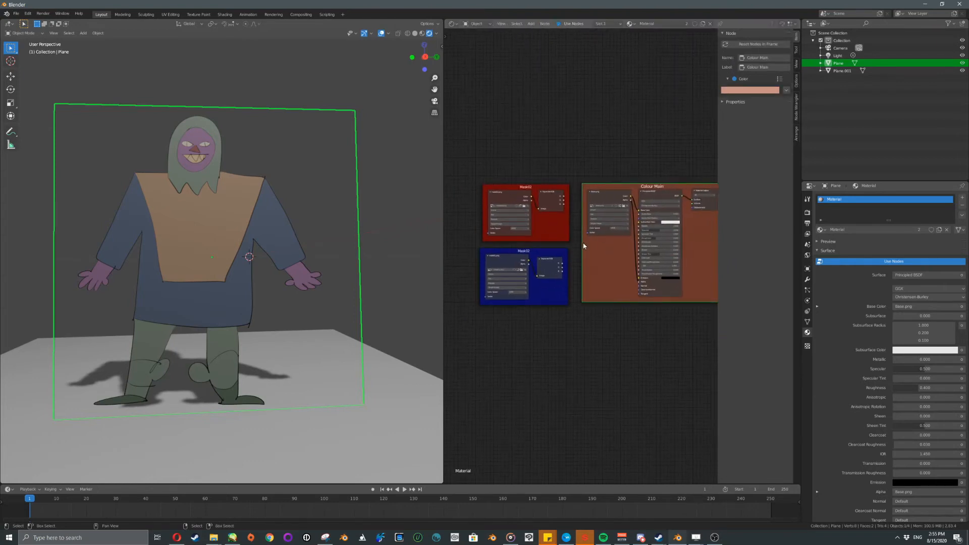
{"action": "scroll", "coordinate": [500, 243], "scroll_direction": "up", "scroll_amount": 2}
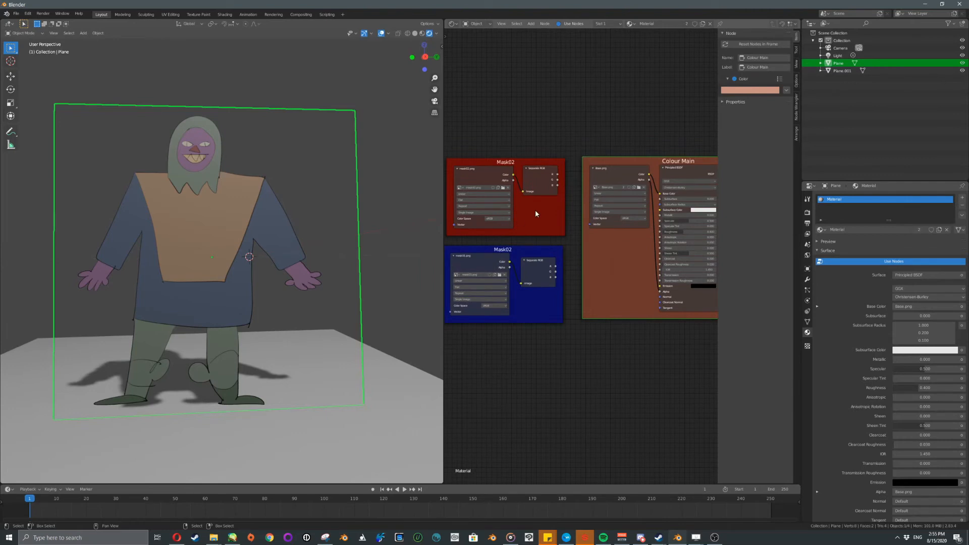
Preview the R output of the red frame's Separate RGB node on the plane, followed by the Base.png texture.
{"action": "left_click", "coordinate": [552, 176], "text": "ctrl+shift"}
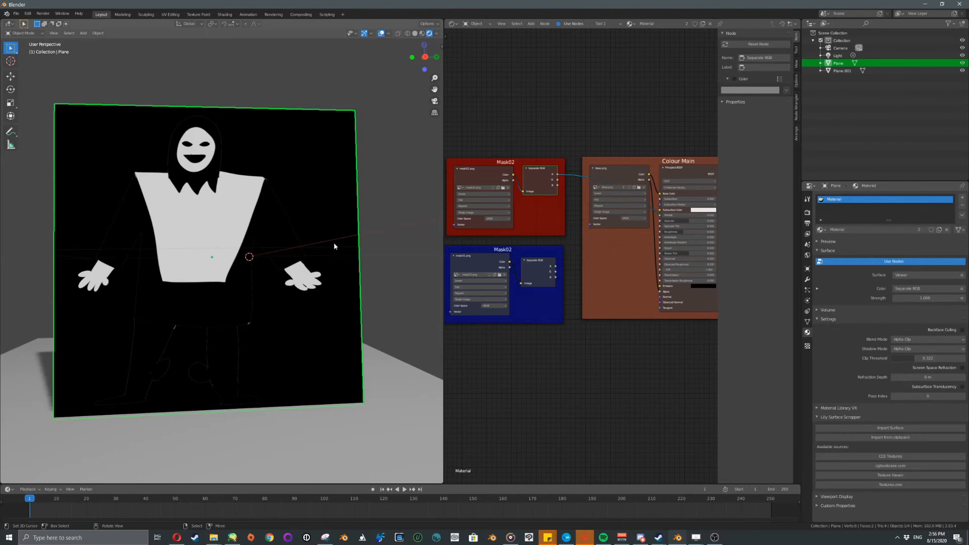
{"action": "middle_click_drag", "start_coordinate": [587, 209], "coordinate": [573, 214]}
{"action": "left_click", "coordinate": [619, 182], "text": "ctrl+shift"}
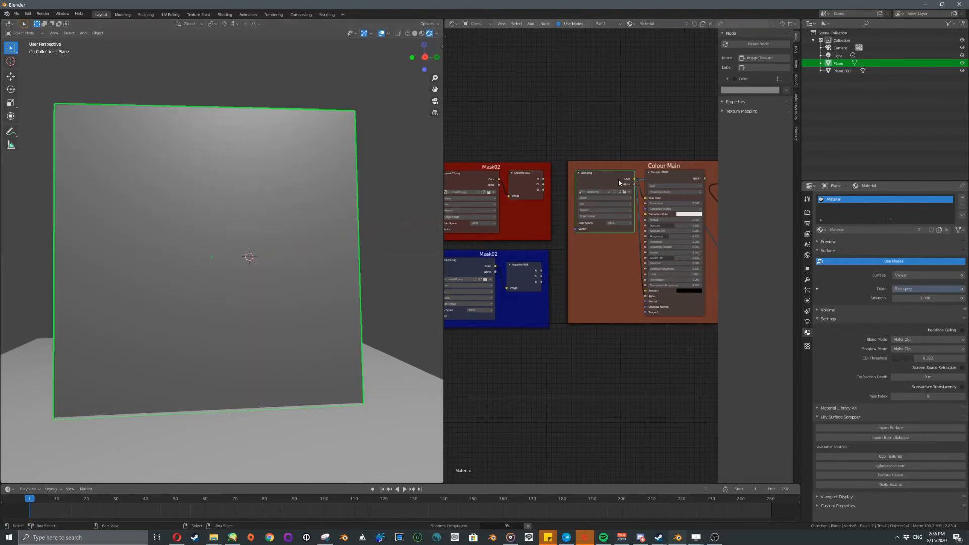
{"action": "middle_click_drag", "start_coordinate": [633, 182], "coordinate": [582, 181]}
{"action": "scroll", "coordinate": [582, 181], "scroll_direction": "down", "scroll_amount": 3}
{"action": "middle_click_drag", "start_coordinate": [533, 157], "coordinate": [571, 161]}
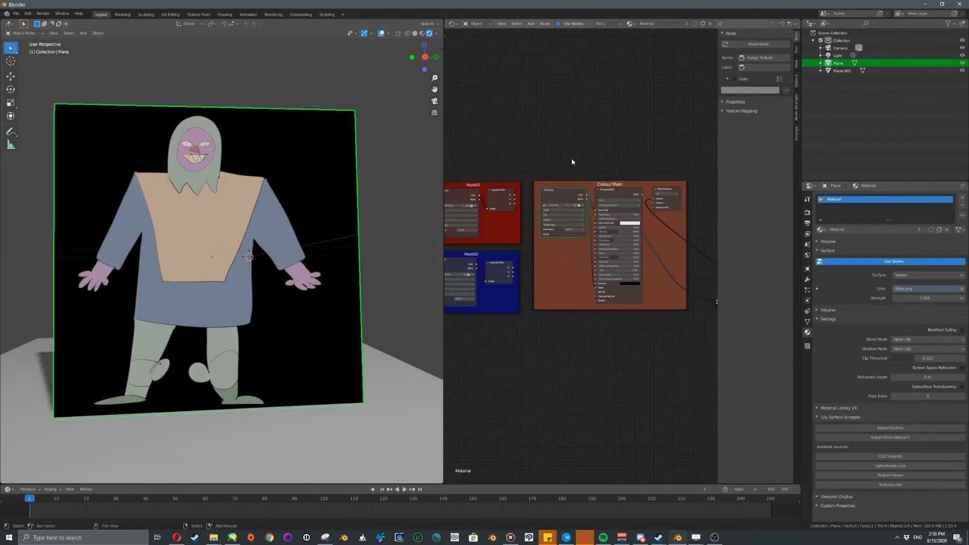
{"action": "scroll", "coordinate": [529, 178], "scroll_direction": "up", "scroll_amount": 1}
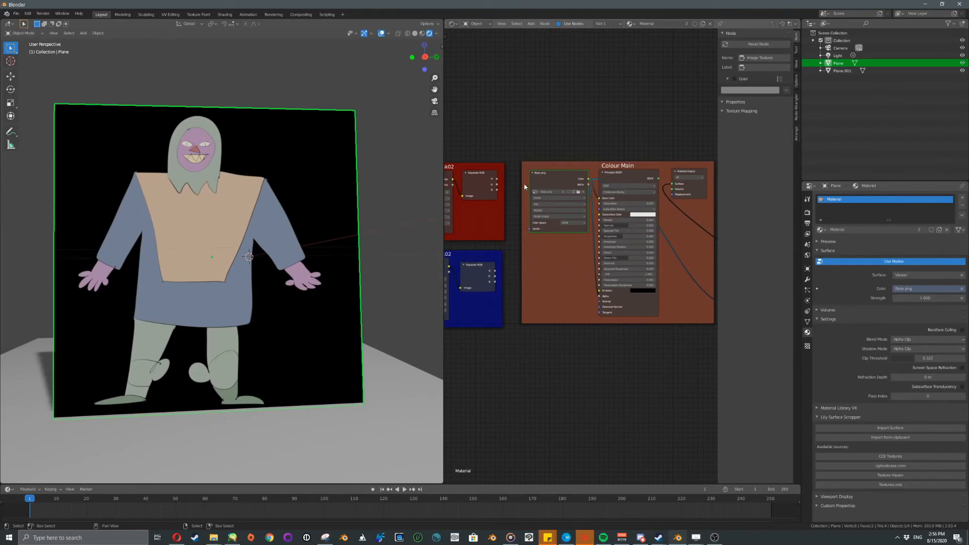
Add a MixRGB node in the empty space above the Colour Main frame.
{"action": "middle_click_drag", "start_coordinate": [504, 180], "coordinate": [508, 185]}
{"action": "key", "text": "shift+a"}
{"action": "left_click", "coordinate": [581, 136]}
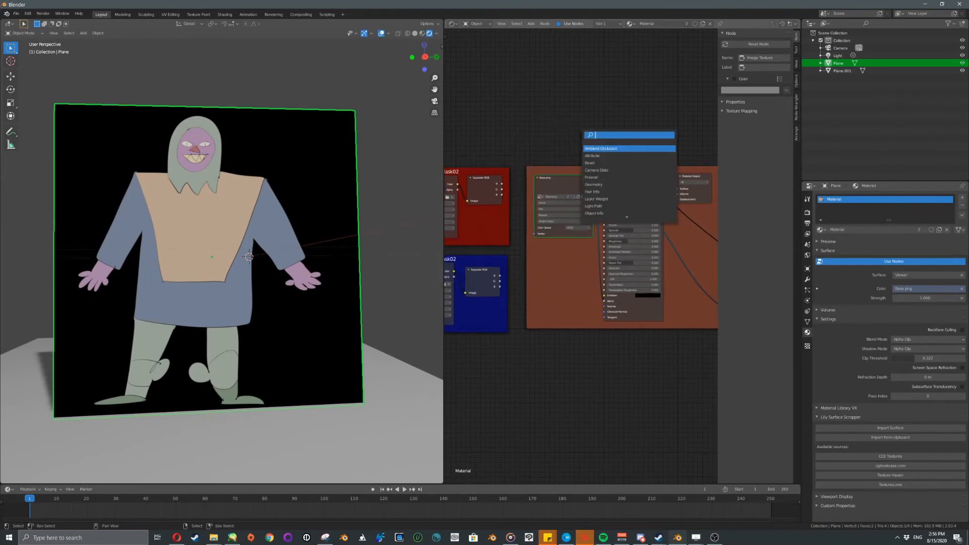
{"action": "type", "text": "mix"}
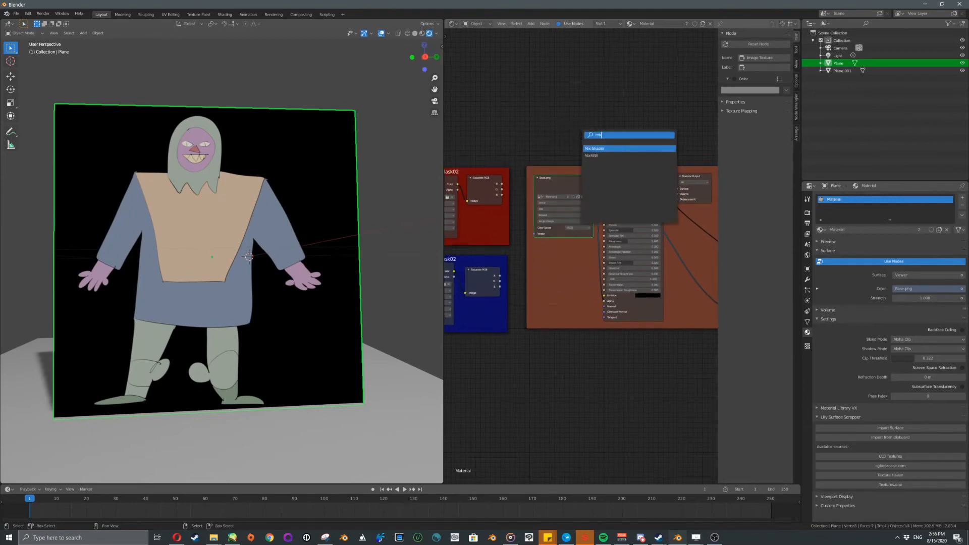
{"action": "key", "text": "Down"}
{"action": "key", "text": "Return"}
{"action": "left_click", "coordinate": [597, 122]}
{"action": "scroll", "coordinate": [555, 144], "scroll_direction": "up", "scroll_amount": 2}
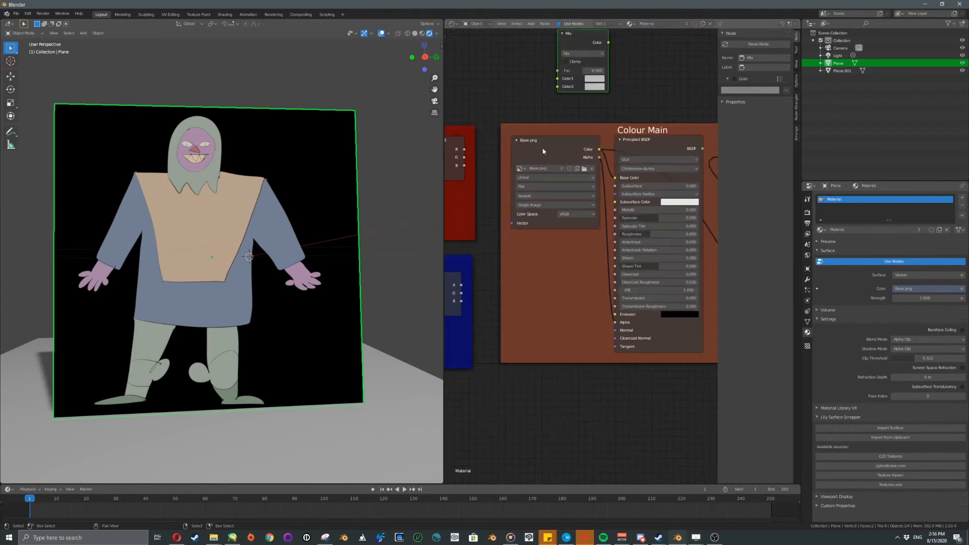
{"action": "middle_click_drag", "start_coordinate": [543, 152], "coordinate": [559, 220]}
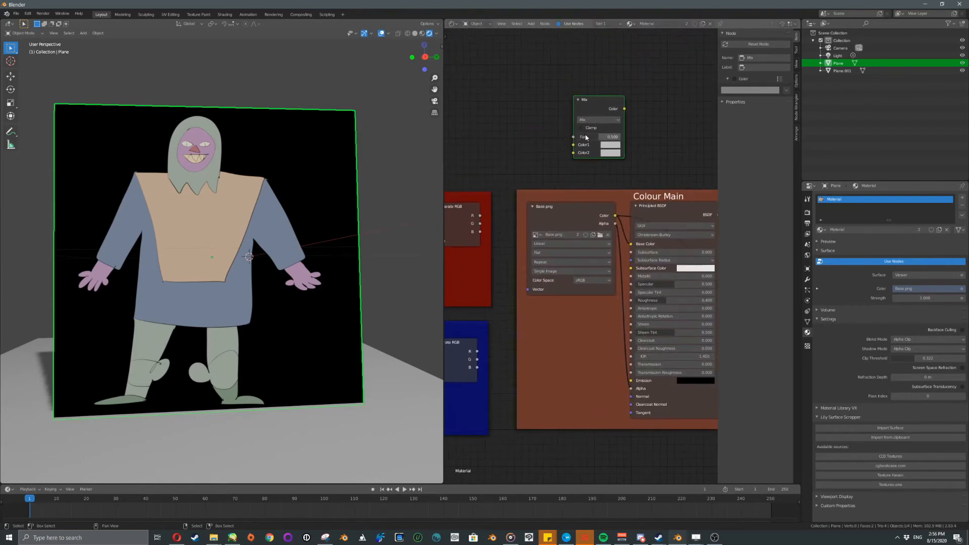
{"action": "middle_click_drag", "start_coordinate": [545, 155], "coordinate": [588, 145]}
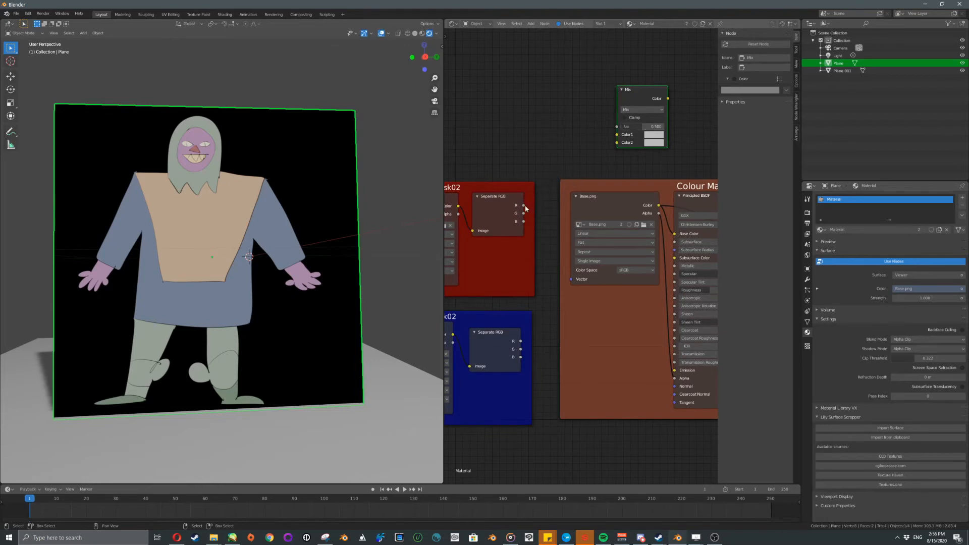
Connect the R output of the red frame's Separate RGB node to the Mix node's Fac and preview the Mix node on the plane.
{"action": "left_click_drag", "start_coordinate": [523, 205], "coordinate": [617, 126]}
{"action": "left_click", "coordinate": [646, 125], "text": "ctrl+shift"}
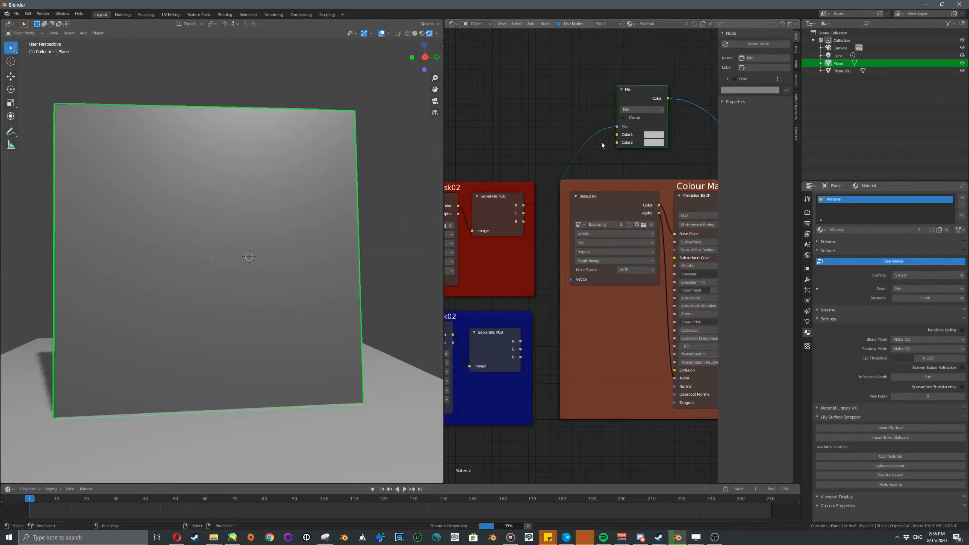
{"action": "middle_click_drag", "start_coordinate": [610, 145], "coordinate": [566, 150]}
{"action": "scroll", "coordinate": [566, 150], "scroll_direction": "up", "scroll_amount": 2}
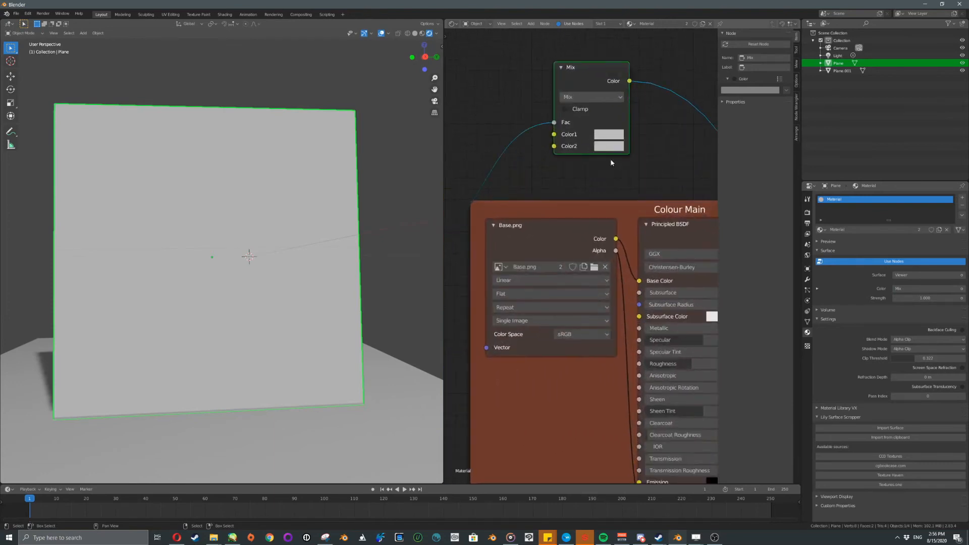
Set the Mix node's Color1 to black and its Color2 to blue, changing Color2 to green.
{"action": "left_click", "coordinate": [609, 147]}
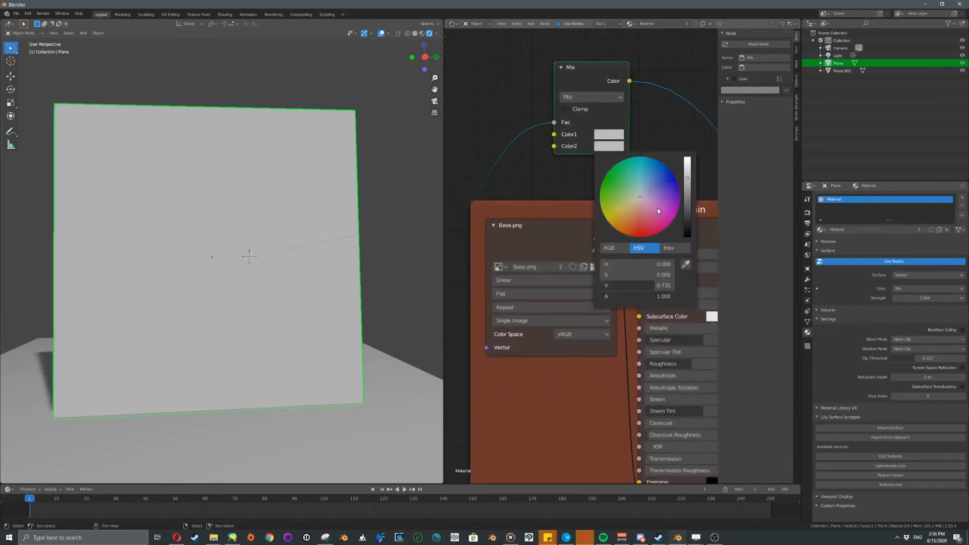
{"action": "left_click_drag", "start_coordinate": [657, 208], "coordinate": [687, 225]}
{"action": "left_click", "coordinate": [617, 137]}
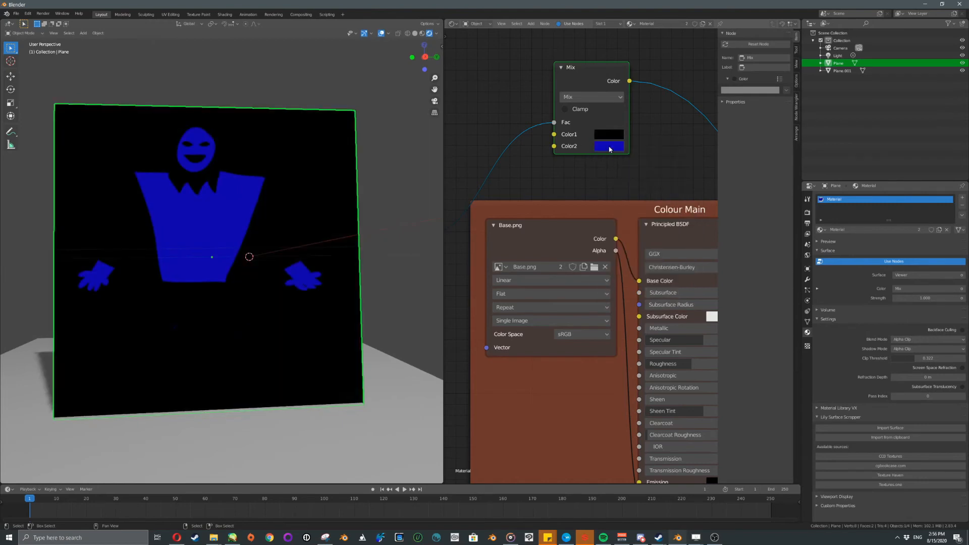
{"action": "left_click", "coordinate": [609, 146]}
{"action": "left_click_drag", "start_coordinate": [649, 192], "coordinate": [619, 161]}
Switch the Mix node's Fac input to the G output and then the B output of the red frame's Separate RGB node.
{"action": "scroll", "coordinate": [472, 192], "scroll_direction": "down", "scroll_amount": 5}
{"action": "middle_click_drag", "start_coordinate": [472, 192], "coordinate": [544, 190]}
{"action": "left_click_drag", "start_coordinate": [506, 225], "coordinate": [603, 138]}
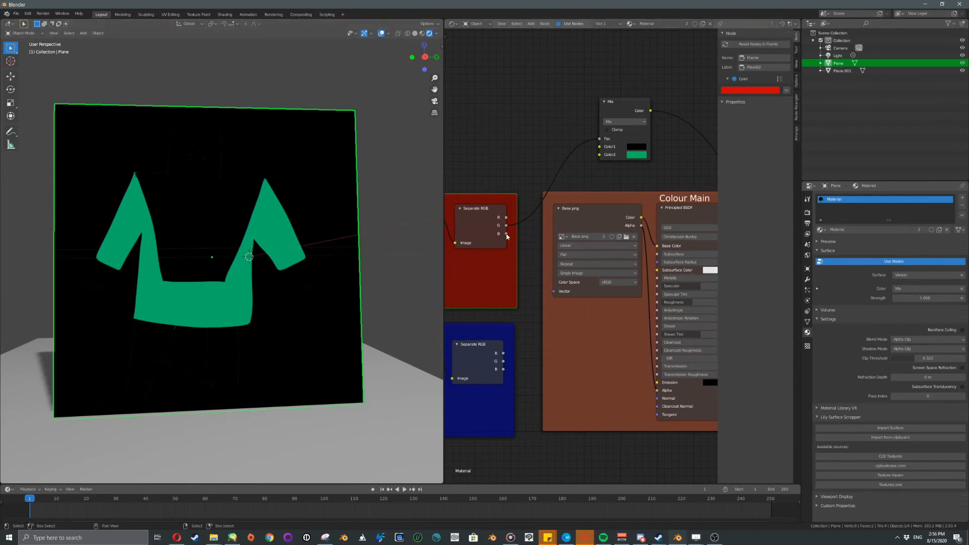
{"action": "left_click_drag", "start_coordinate": [506, 234], "coordinate": [600, 139]}
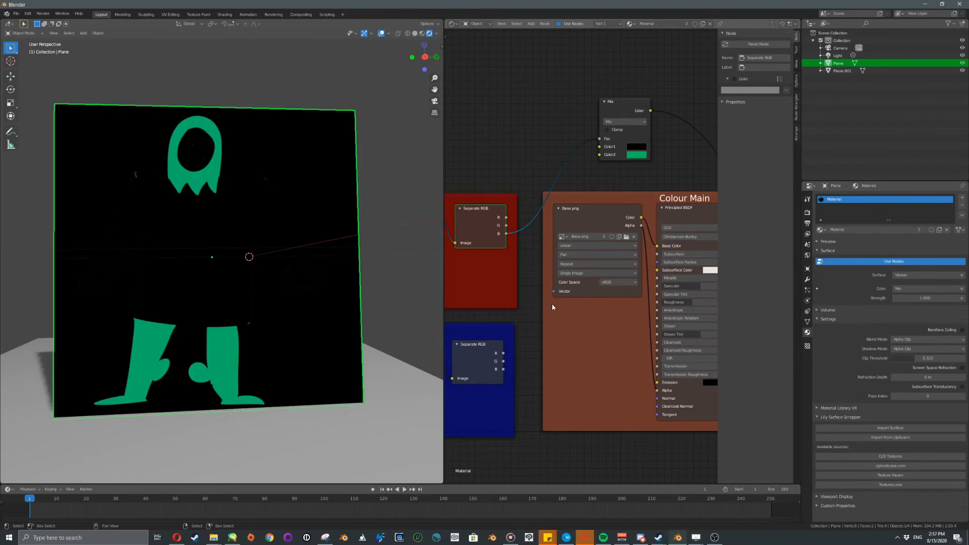
Connect the R output of the blue frame's Separate RGB node to the Mix node's Fac.
{"action": "middle_click_drag", "start_coordinate": [553, 304], "coordinate": [565, 295]}
{"action": "middle_click_drag", "start_coordinate": [492, 283], "coordinate": [551, 282]}
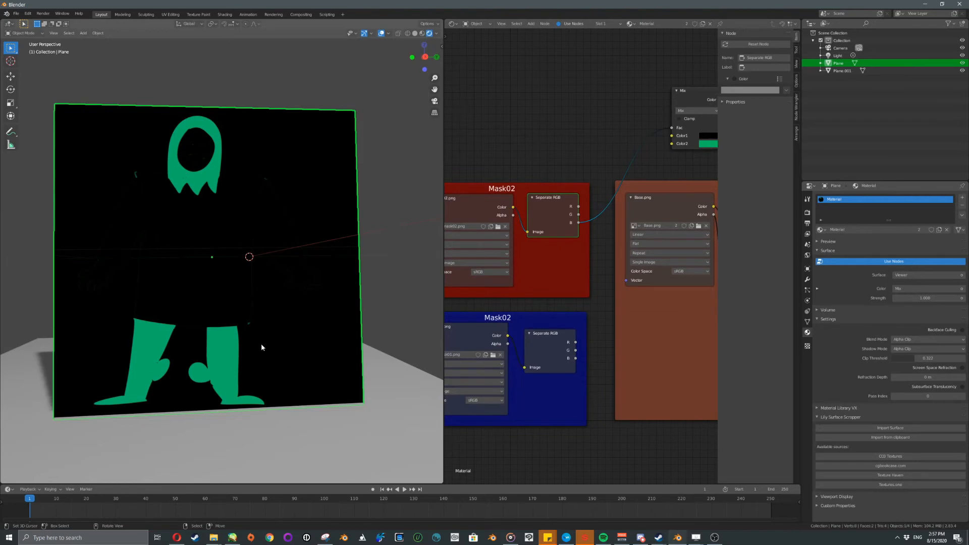
{"action": "middle_click_drag", "start_coordinate": [484, 198], "coordinate": [478, 196]}
{"action": "left_click_drag", "start_coordinate": [570, 339], "coordinate": [666, 125]}
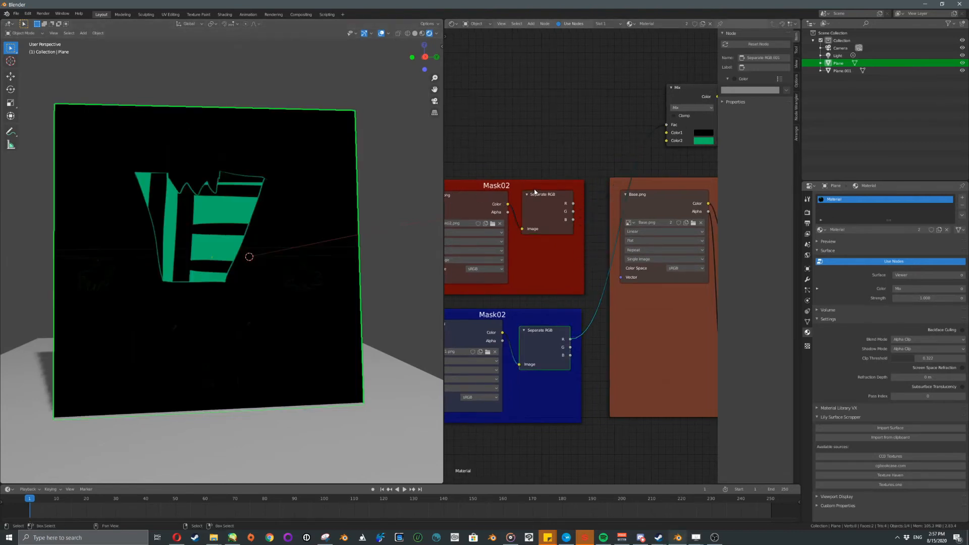
Set the Mix node's Color2 to red.
{"action": "middle_click_drag", "start_coordinate": [509, 222], "coordinate": [487, 223]}
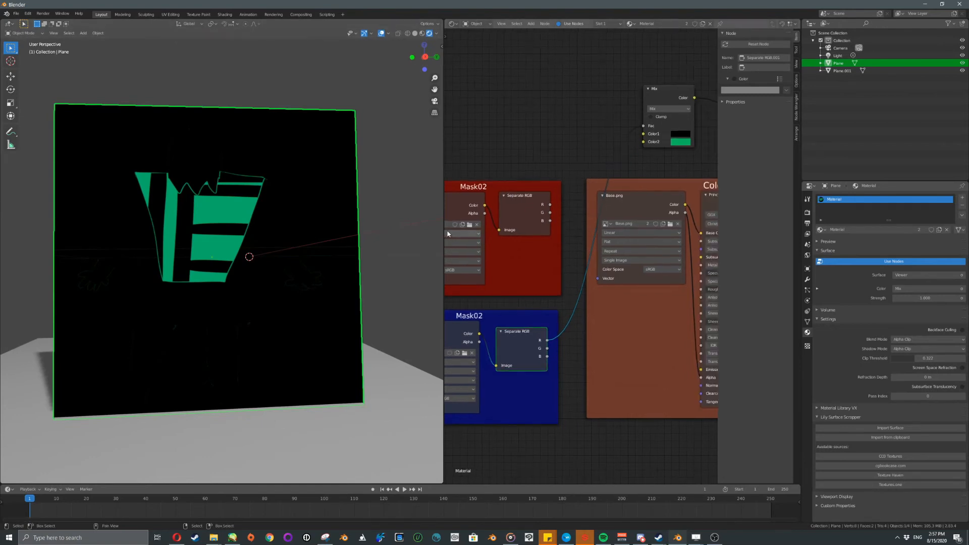
{"action": "left_click", "coordinate": [682, 143]}
{"action": "left_click_drag", "start_coordinate": [683, 71], "coordinate": [705, 82]}
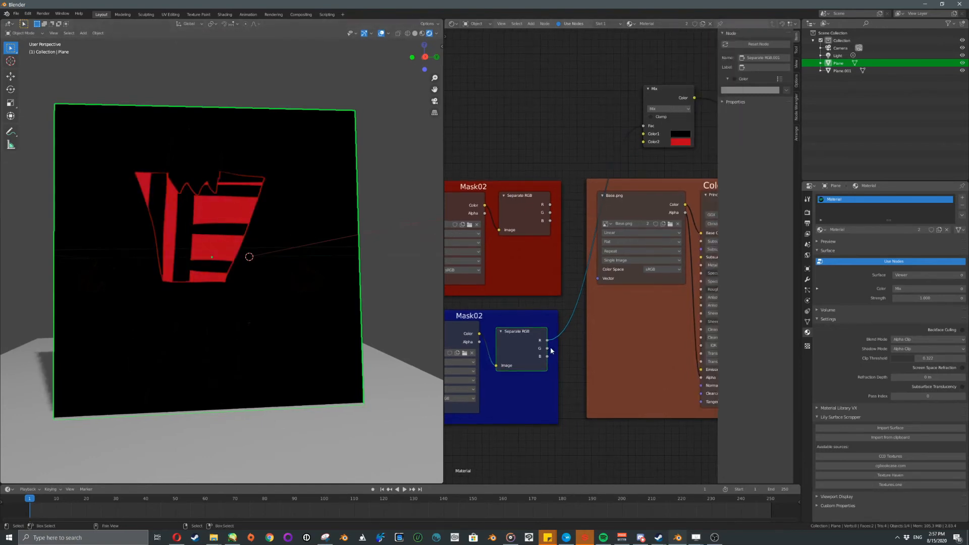
Switch the Mix node's Fac input to the G output and then the B output of the blue frame's Separate RGB node.
{"action": "left_click_drag", "start_coordinate": [547, 348], "coordinate": [643, 126]}
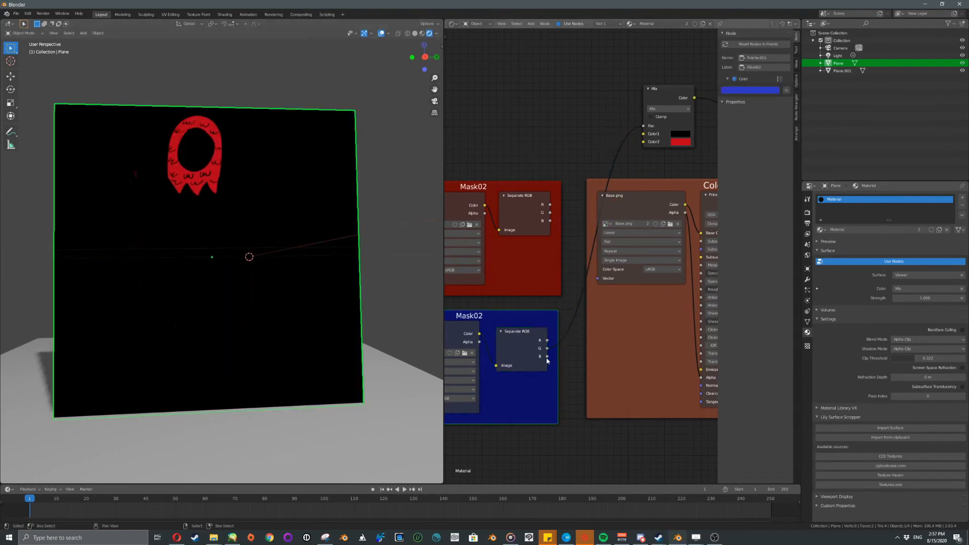
{"action": "left_click_drag", "start_coordinate": [547, 356], "coordinate": [643, 127]}
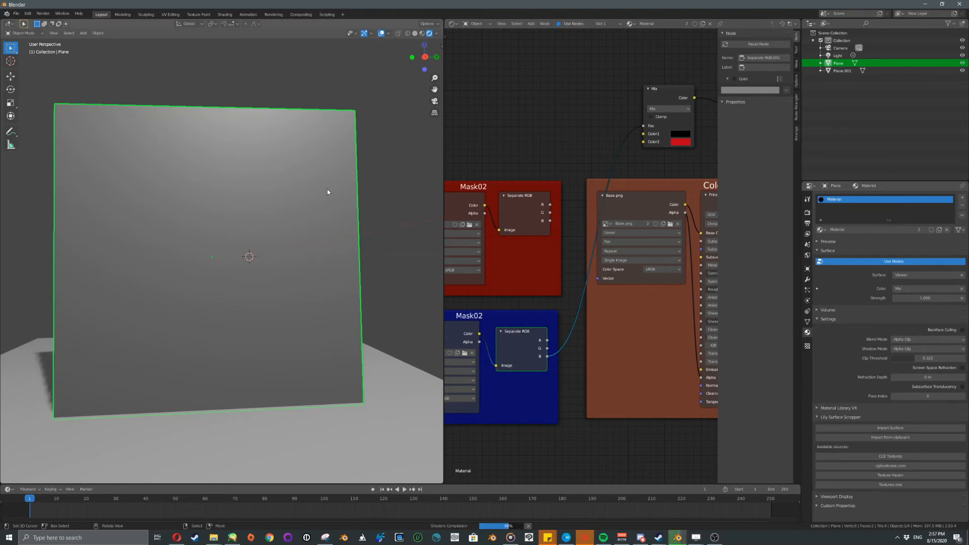
{"action": "middle_click_drag", "start_coordinate": [569, 180], "coordinate": [529, 215]}
{"action": "scroll", "coordinate": [549, 173], "scroll_direction": "up", "scroll_amount": 3}
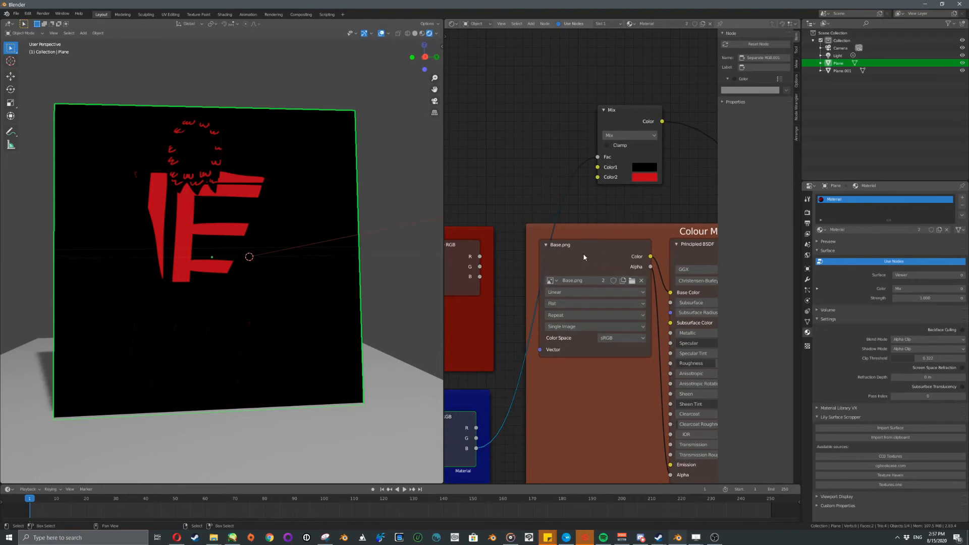
{"action": "left_click", "coordinate": [628, 135]}
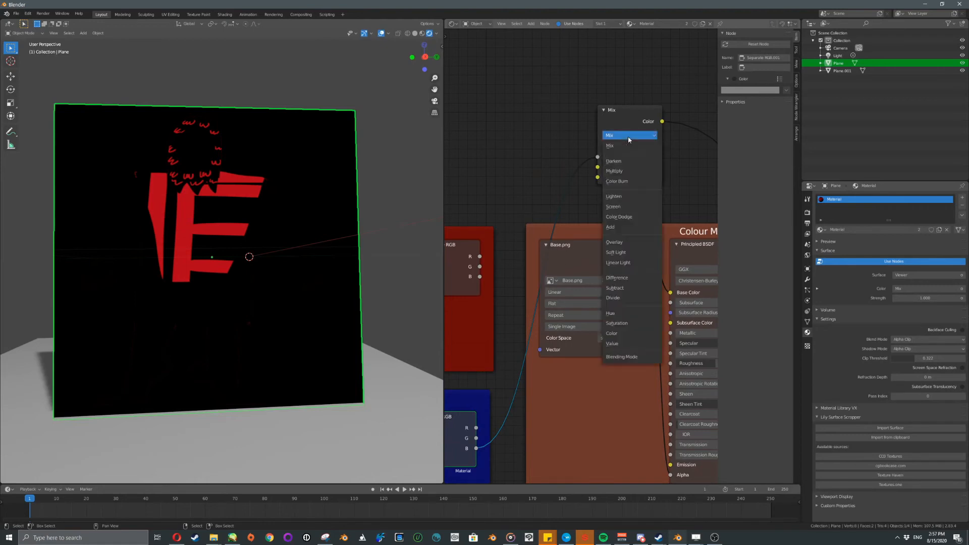
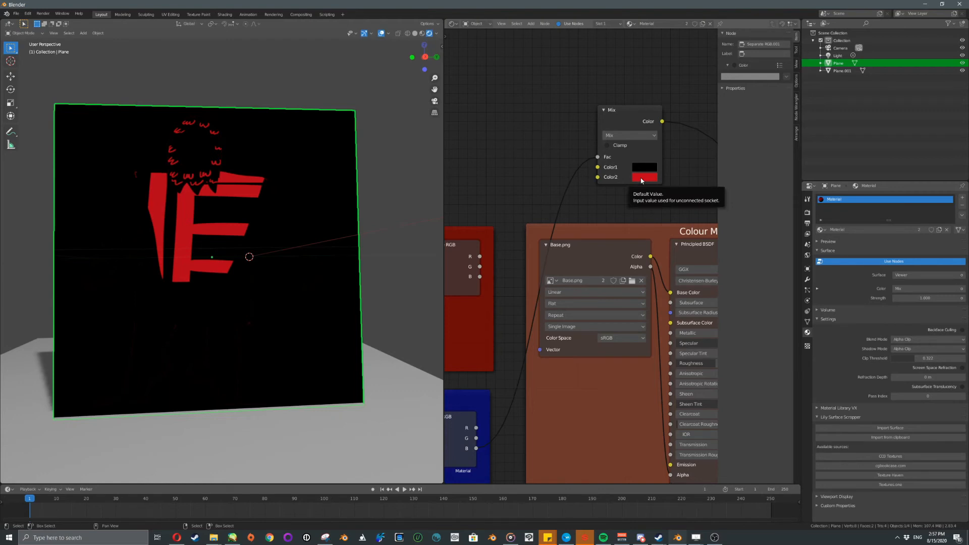
Duplicate the Base.png texture node from the Colour Main frame and place the copy above the red mask frame, beside the Mix node.
{"action": "scroll", "coordinate": [634, 258], "scroll_direction": "down", "scroll_amount": 2}
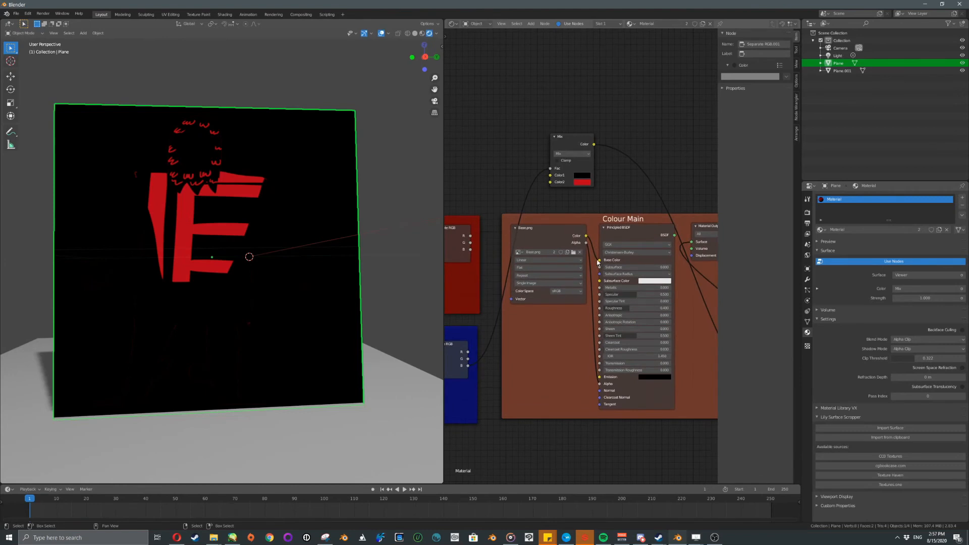
{"action": "left_click", "coordinate": [581, 253]}
{"action": "middle_click_drag", "start_coordinate": [581, 253], "coordinate": [644, 249]}
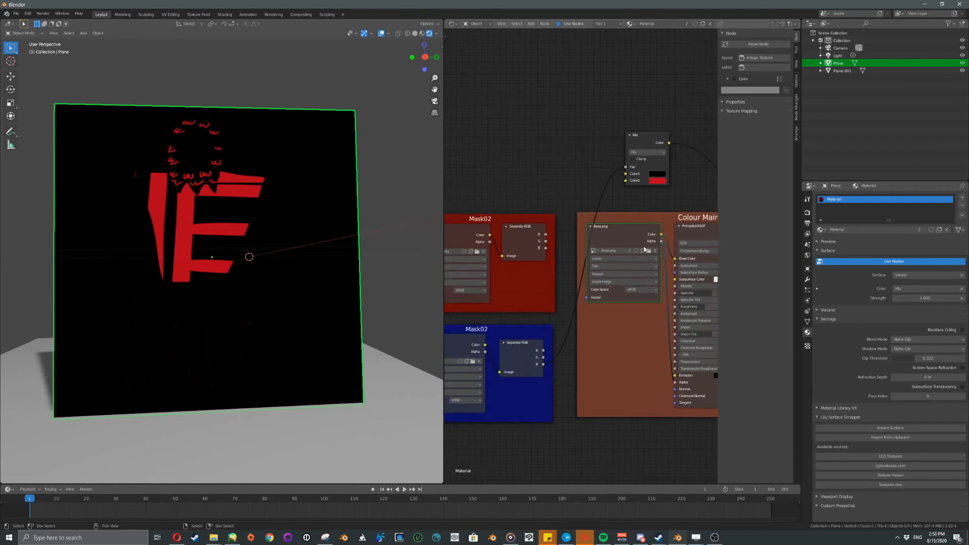
{"action": "key", "text": "shift+d"}
{"action": "left_click", "coordinate": [562, 138]}
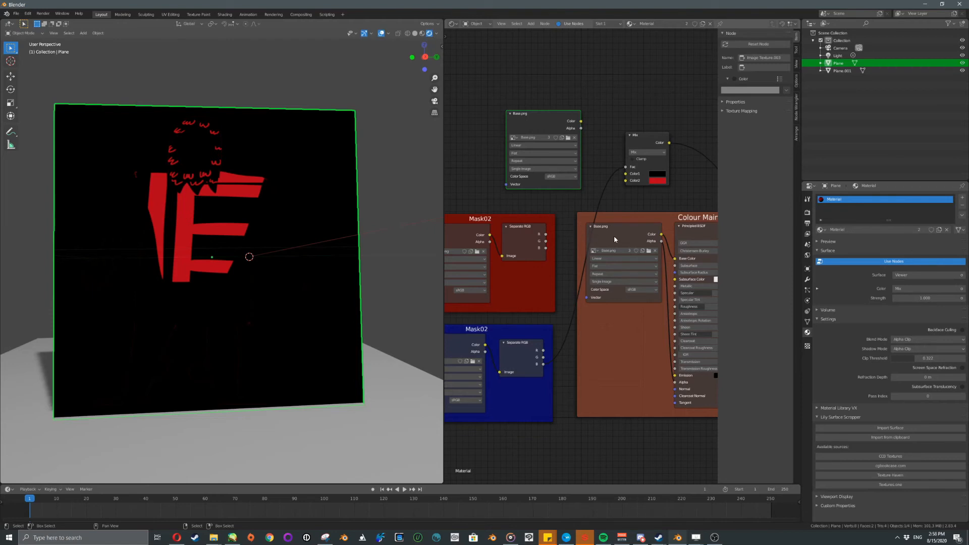
Shift the duplicated Base.png node slightly away from the Mix node and preview it on the plane.
{"action": "scroll", "coordinate": [618, 240], "scroll_direction": "down", "scroll_amount": 4}
{"action": "scroll", "coordinate": [602, 244], "scroll_direction": "up", "scroll_amount": 3}
{"action": "middle_click_drag", "start_coordinate": [658, 251], "coordinate": [569, 239]}
{"action": "mouse_move", "coordinate": [591, 217]}
{"action": "left_mouse_down"}
{"action": "mouse_move", "coordinate": [723, 179]}
{"action": "mouse_move", "coordinate": [591, 230]}
{"action": "mouse_move", "coordinate": [628, 231]}
{"action": "mouse_move", "coordinate": [550, 222]}
{"action": "mouse_move", "coordinate": [596, 228]}
{"action": "left_mouse_up"}
{"action": "middle_click_drag", "start_coordinate": [595, 228], "coordinate": [761, 261]}
{"action": "middle_click_drag", "start_coordinate": [522, 214], "coordinate": [623, 226]}
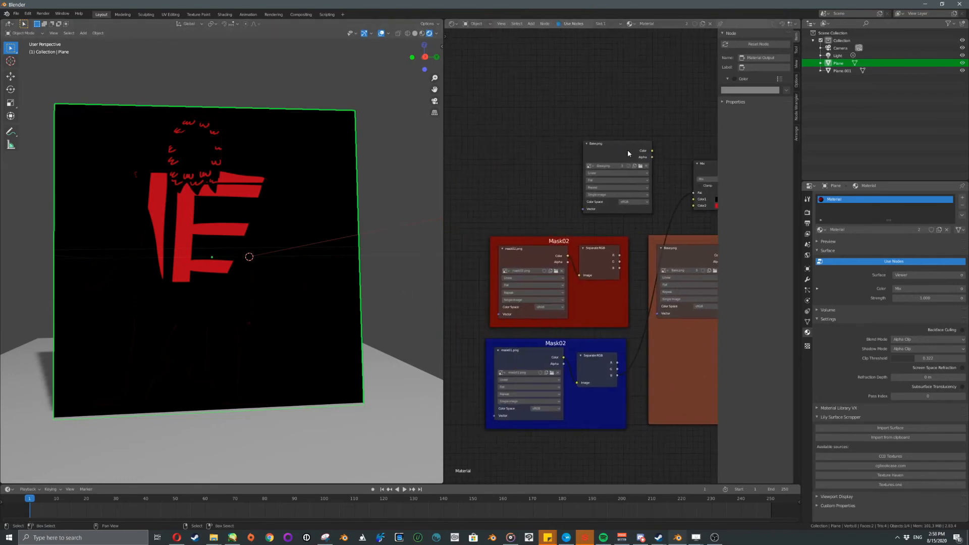
{"action": "left_click_drag", "start_coordinate": [627, 150], "coordinate": [613, 155]}
{"action": "middle_click_drag", "start_coordinate": [604, 241], "coordinate": [567, 272]}
{"action": "scroll", "coordinate": [578, 255], "scroll_direction": "up", "scroll_amount": 6}
{"action": "middle_click_drag", "start_coordinate": [592, 225], "coordinate": [548, 221]}
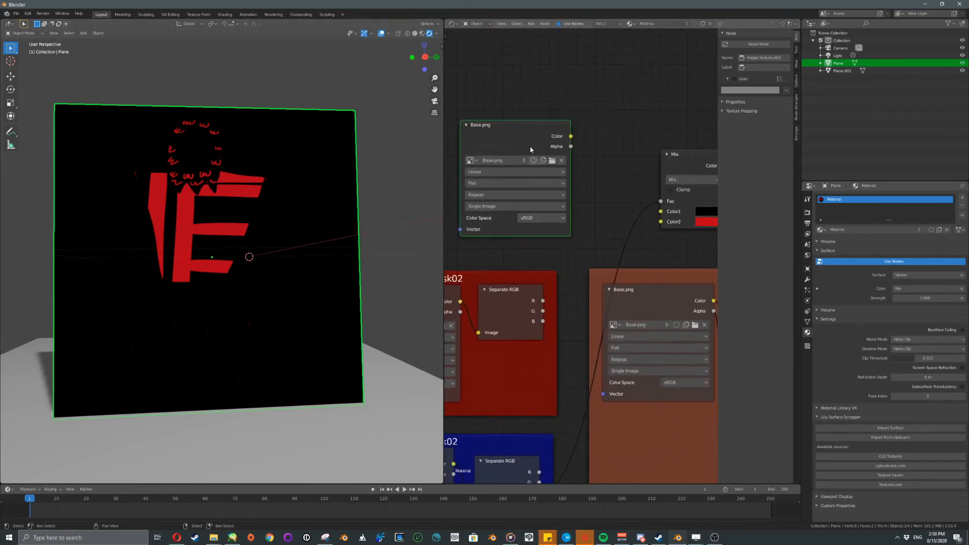
{"action": "left_click", "coordinate": [519, 138], "text": "ctrl+shift"}
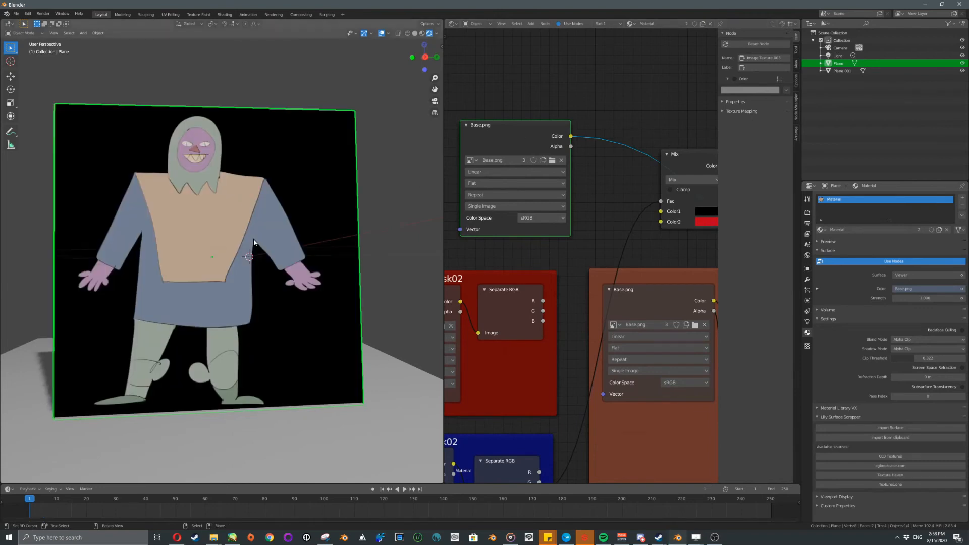
Connect the duplicated Base.png node's Color to the Mix node's Color2, preview the Mix node, and move the link to Color1.
{"action": "middle_click_drag", "start_coordinate": [562, 192], "coordinate": [530, 175]}
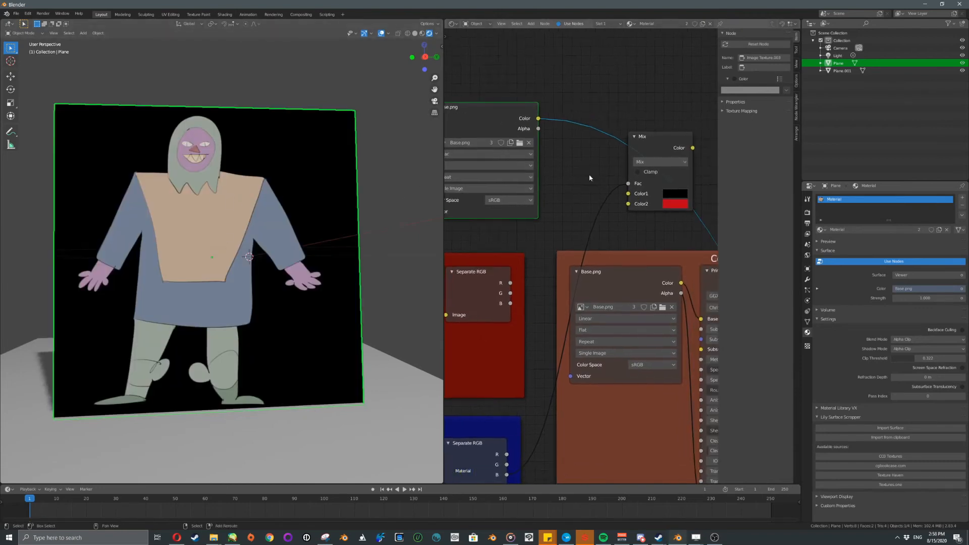
{"action": "left_click_drag", "start_coordinate": [538, 118], "coordinate": [553, 134]}
{"action": "left_click_drag", "start_coordinate": [580, 164], "coordinate": [627, 204]}
{"action": "left_click", "coordinate": [675, 184], "text": "ctrl+shift"}
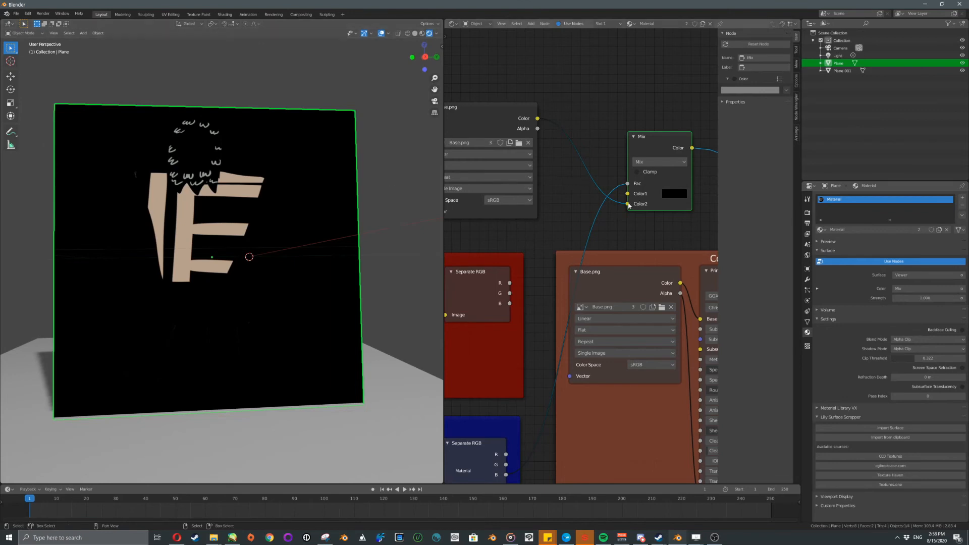
{"action": "left_click_drag", "start_coordinate": [628, 204], "coordinate": [627, 193]}
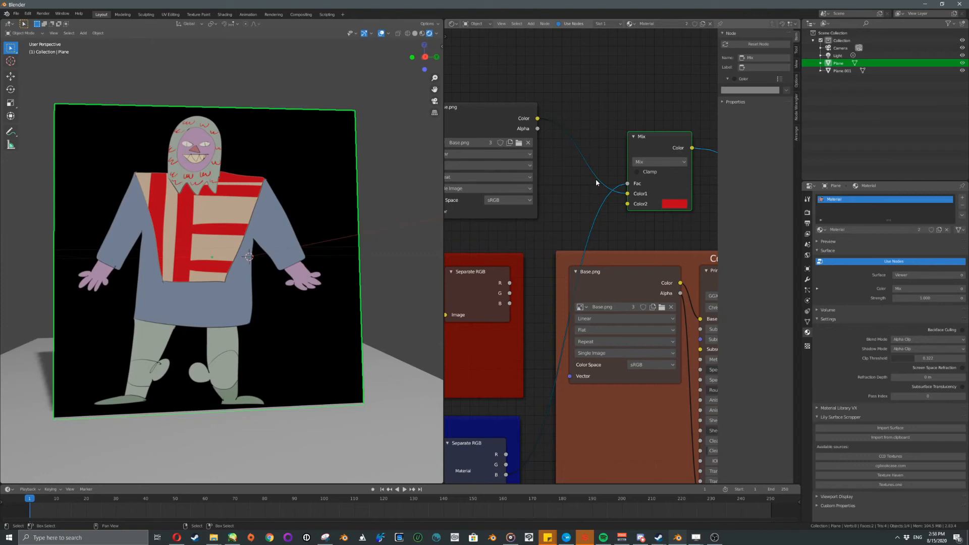
Set the Mix node's Color2 to magenta and try the Multiply and Overlay blending modes.
{"action": "left_click", "coordinate": [679, 204]}
{"action": "mouse_move", "coordinate": [702, 129]}
{"action": "left_mouse_down"}
{"action": "mouse_move", "coordinate": [668, 98]}
{"action": "mouse_move", "coordinate": [728, 83]}
{"action": "mouse_move", "coordinate": [730, 122]}
{"action": "mouse_move", "coordinate": [702, 138]}
{"action": "mouse_move", "coordinate": [677, 129]}
{"action": "mouse_move", "coordinate": [668, 97]}
{"action": "mouse_move", "coordinate": [693, 73]}
{"action": "mouse_move", "coordinate": [730, 120]}
{"action": "left_mouse_up"}
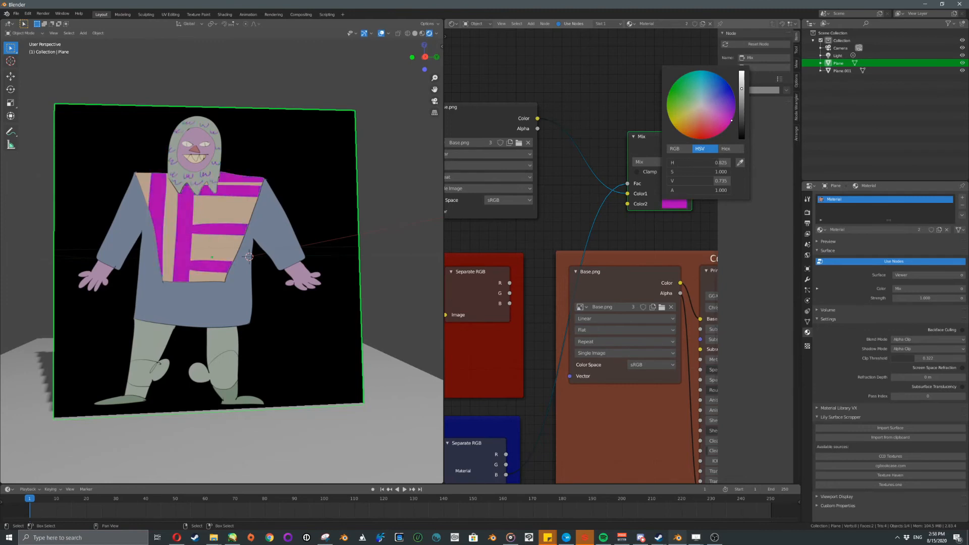
{"action": "left_click", "coordinate": [657, 162]}
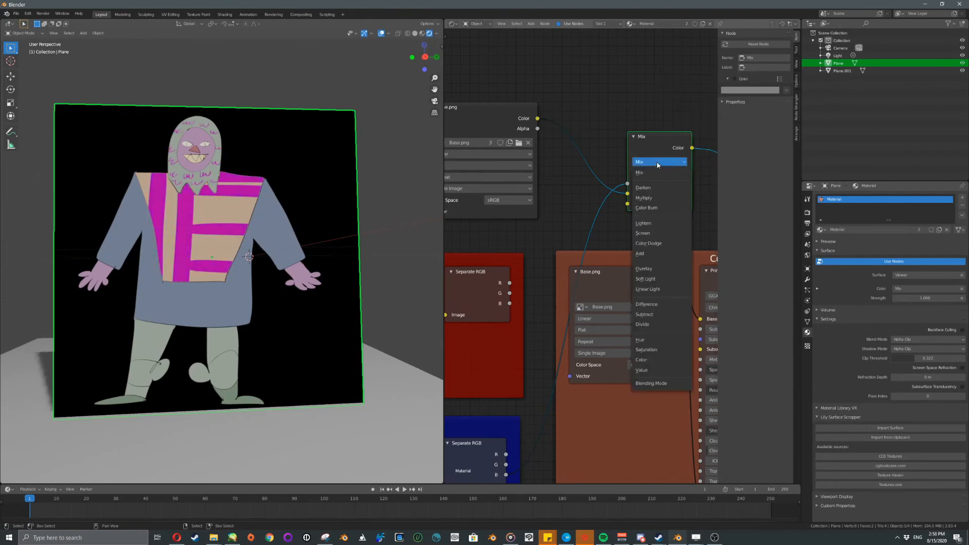
{"action": "left_click", "coordinate": [644, 198]}
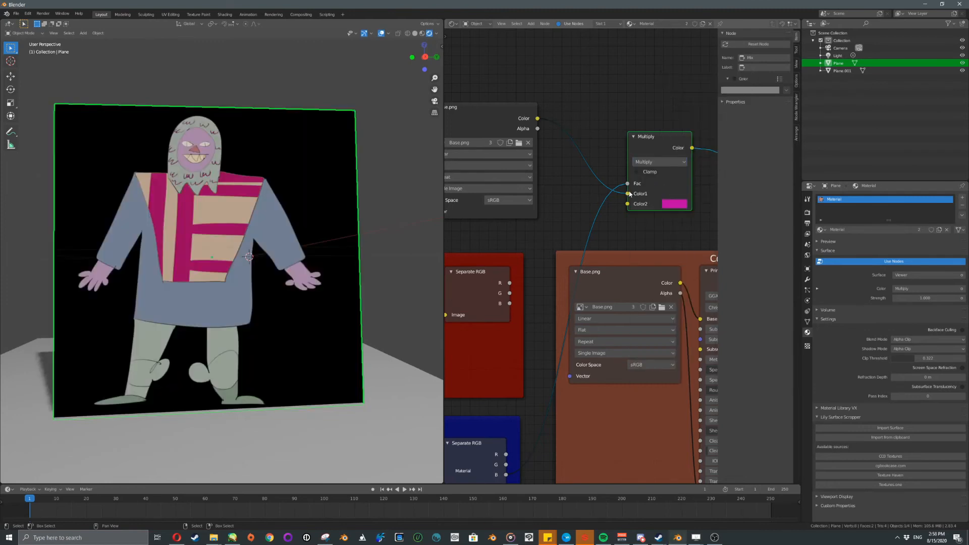
{"action": "left_click", "coordinate": [667, 162]}
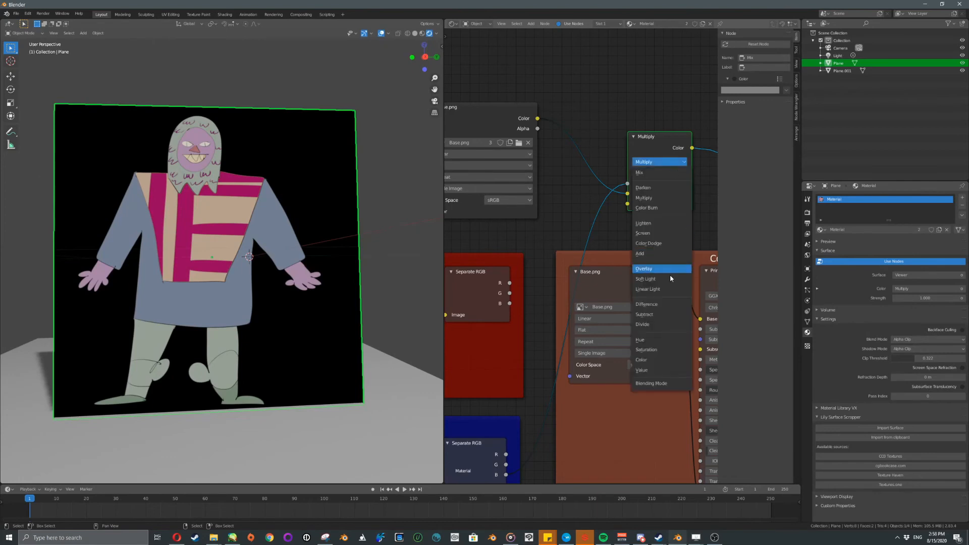
{"action": "left_click", "coordinate": [662, 270]}
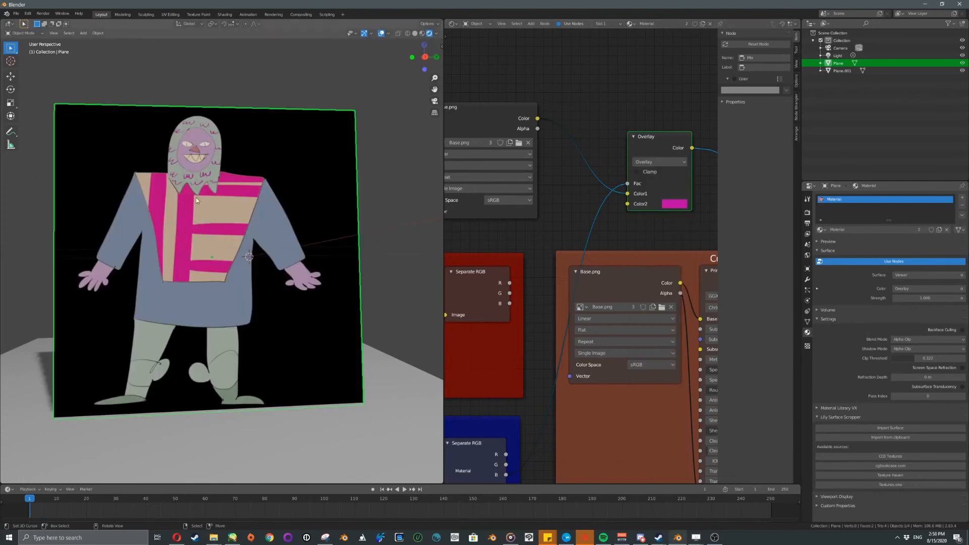
Set the Mix node's blending mode to Soft Light and its Color2 to red.
{"action": "left_click", "coordinate": [659, 162]}
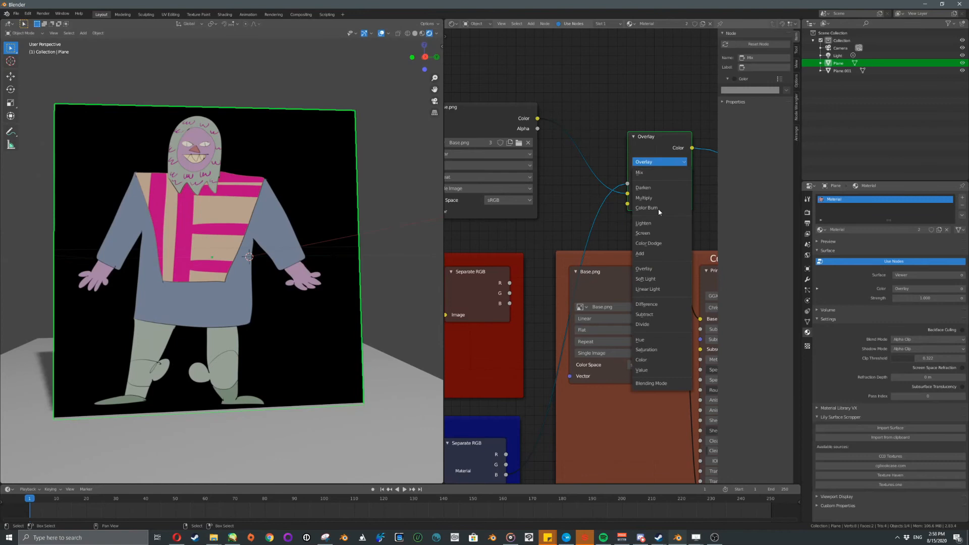
{"action": "left_click", "coordinate": [647, 280]}
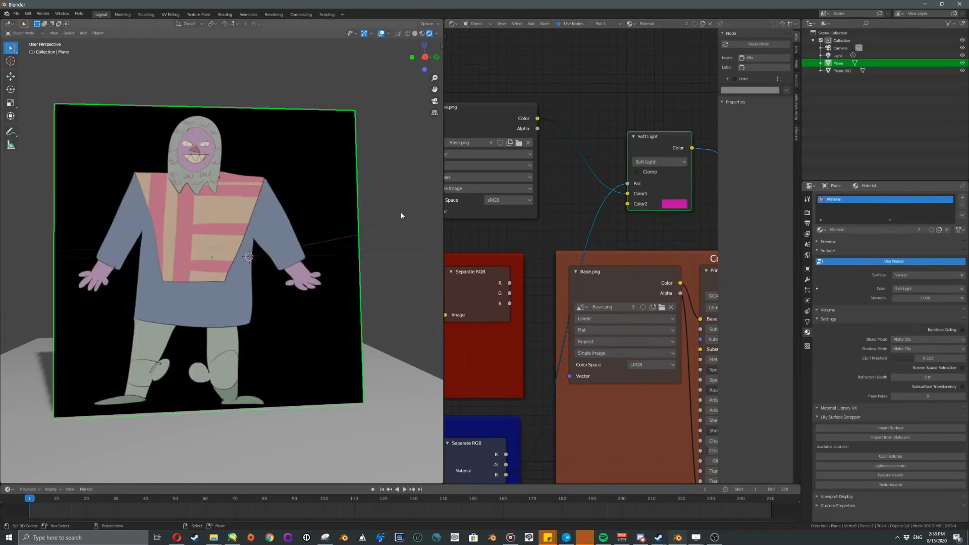
{"action": "left_click", "coordinate": [683, 204]}
{"action": "mouse_move", "coordinate": [718, 135]}
{"action": "left_mouse_down"}
{"action": "mouse_move", "coordinate": [732, 98]}
{"action": "mouse_move", "coordinate": [694, 77]}
{"action": "mouse_move", "coordinate": [675, 125]}
{"action": "mouse_move", "coordinate": [701, 138]}
{"action": "left_mouse_up"}
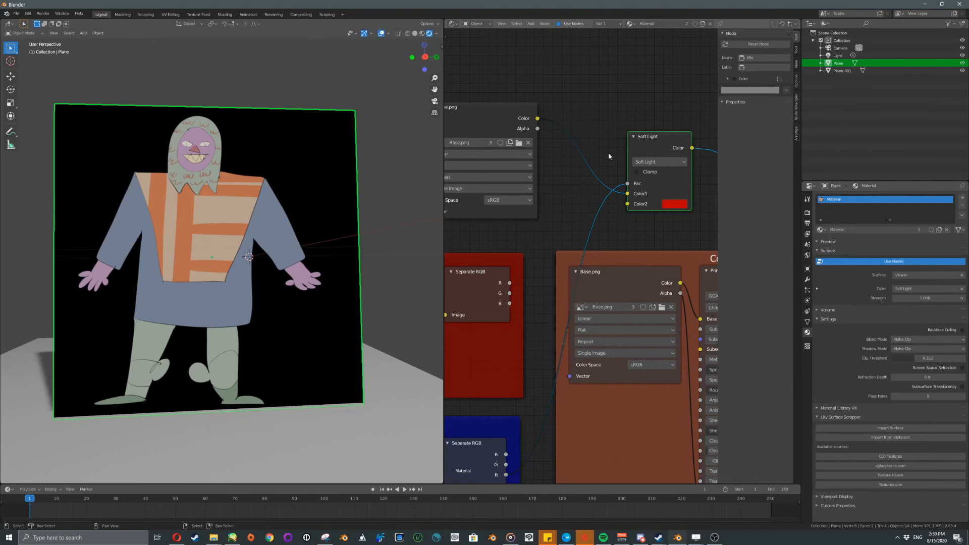
{"action": "scroll", "coordinate": [604, 156], "scroll_direction": "down", "scroll_amount": 2}
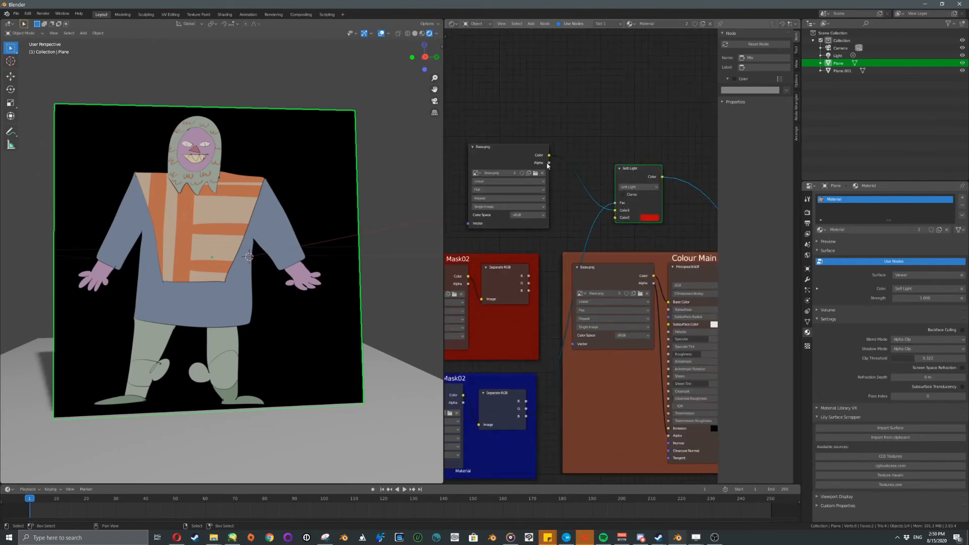
{"action": "middle_click_drag", "start_coordinate": [564, 165], "coordinate": [577, 142]}
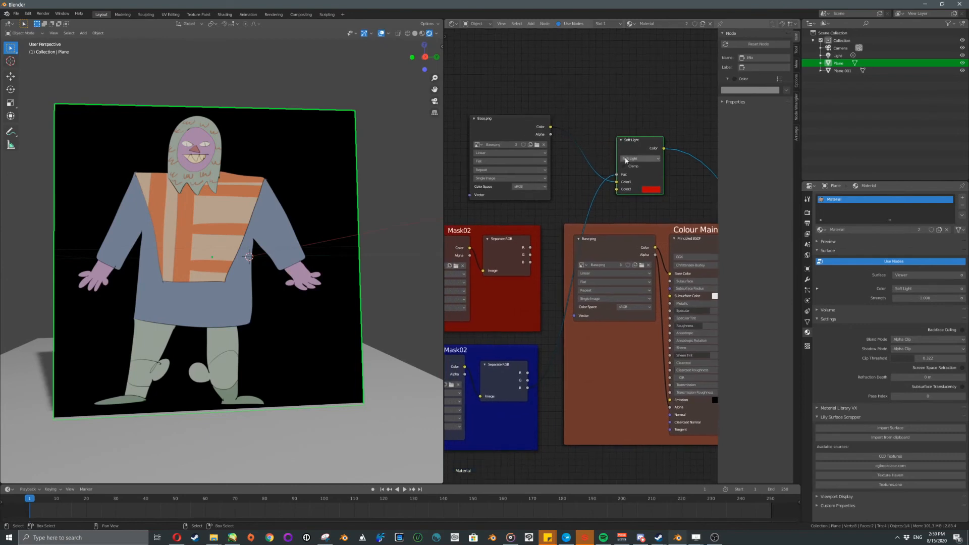
{"action": "left_click", "coordinate": [640, 159]}
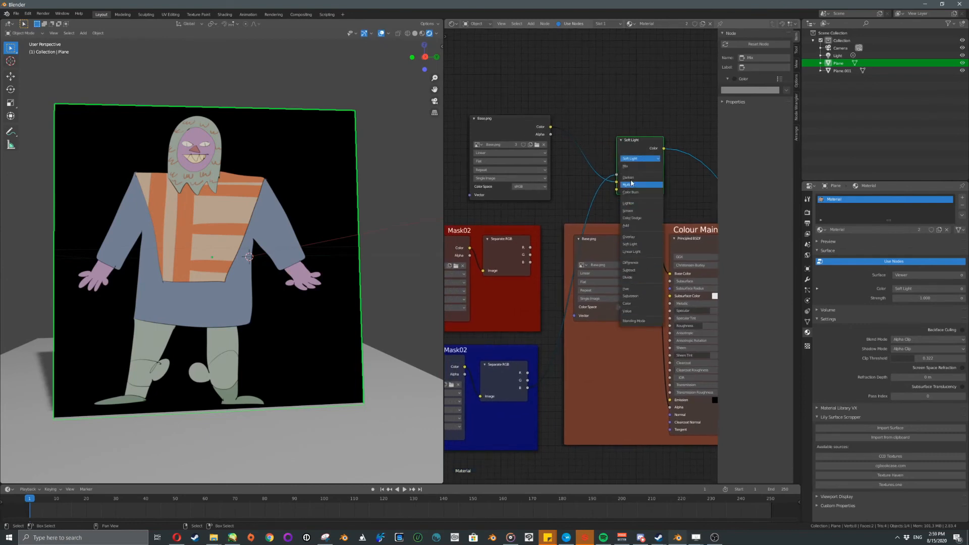
{"action": "left_click", "coordinate": [647, 139]}
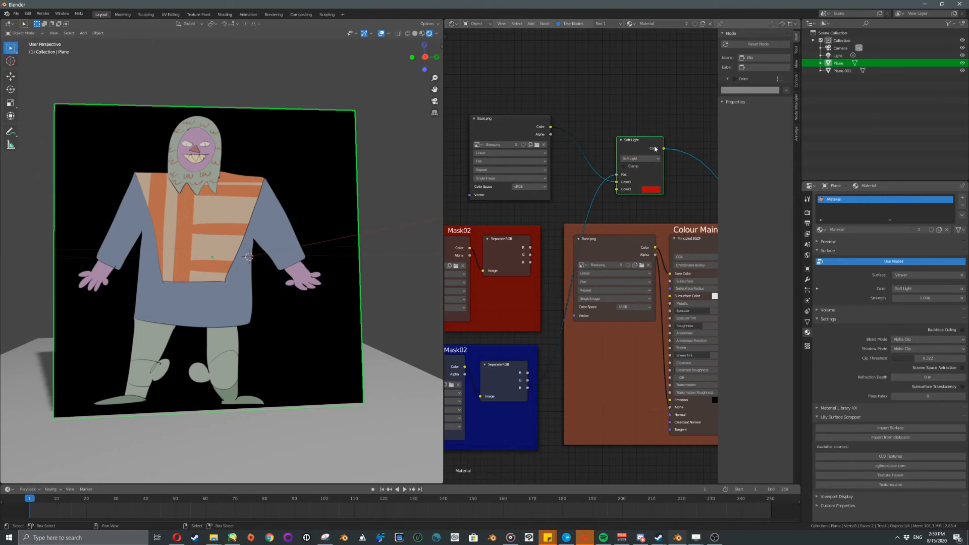
Connect the Soft Light node's Color output to the Base Color input of the Principled BSDF.
{"action": "middle_click_drag", "start_coordinate": [676, 216], "coordinate": [595, 175]}
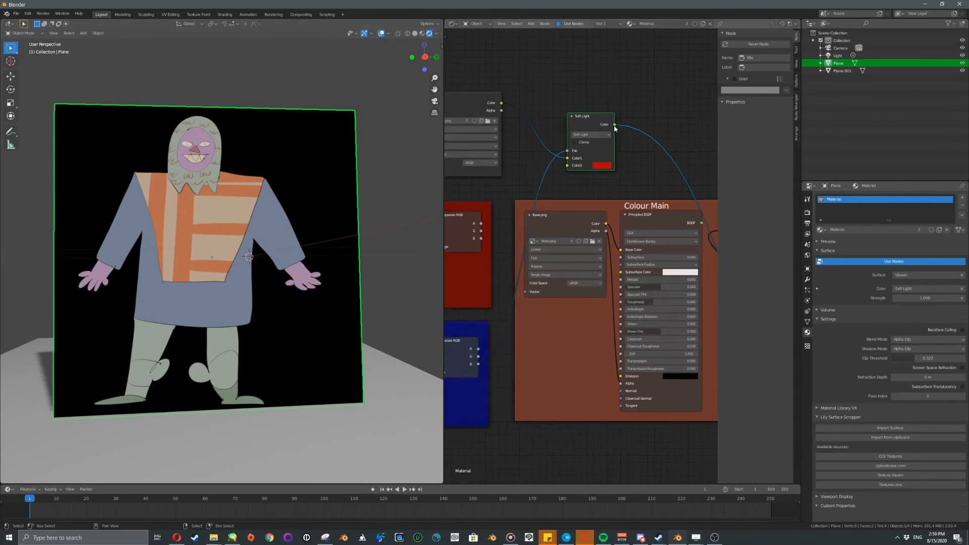
{"action": "left_click_drag", "start_coordinate": [615, 124], "coordinate": [626, 251]}
{"action": "middle_click_drag", "start_coordinate": [670, 239], "coordinate": [624, 228]}
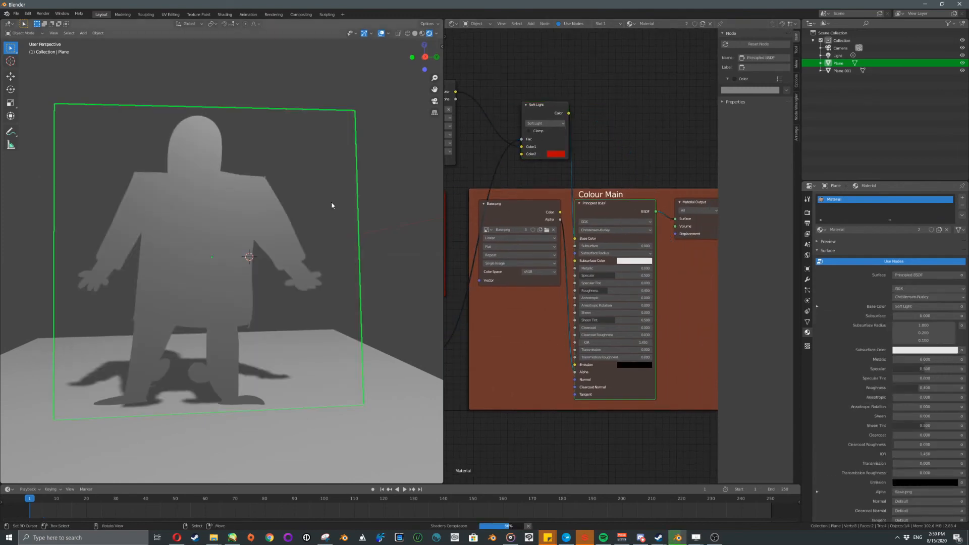
Set the Principled BSDF's Specular to 0 and its Roughness to 1 to remove the shine on the character.
{"action": "middle_click_drag", "start_coordinate": [197, 186], "coordinate": [225, 116]}
{"action": "mouse_move", "coordinate": [554, 222]}
{"action": "middle_mouse_down"}
{"action": "mouse_move", "coordinate": [581, 221]}
{"action": "mouse_move", "coordinate": [570, 220]}
{"action": "middle_mouse_up"}
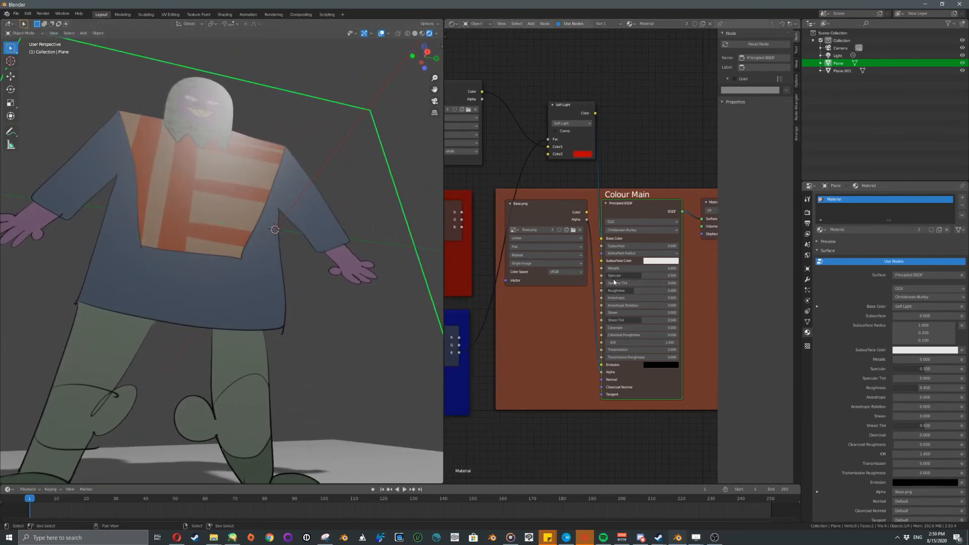
{"action": "left_click_drag", "start_coordinate": [624, 276], "coordinate": [671, 295]}
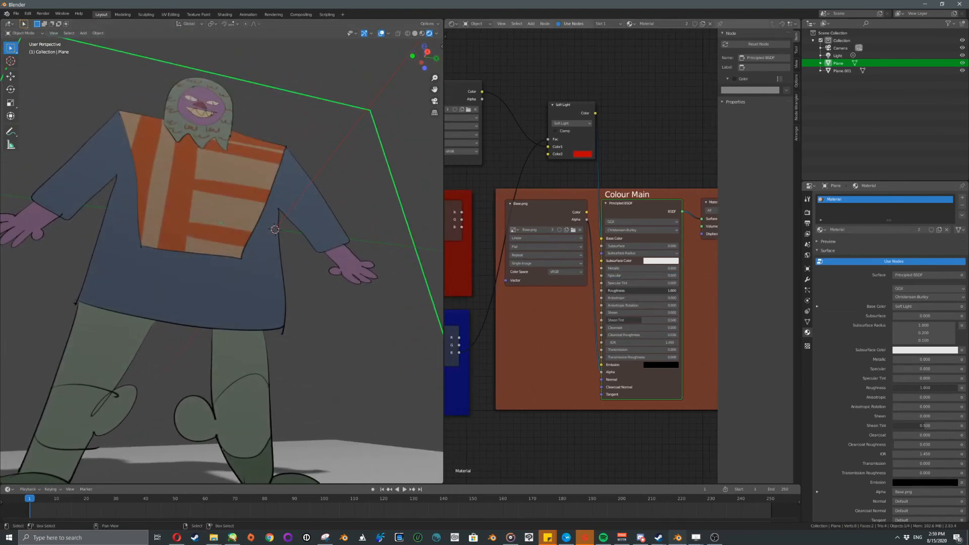
{"action": "middle_click_drag", "start_coordinate": [283, 222], "coordinate": [313, 237]}
{"action": "scroll", "coordinate": [313, 238], "scroll_direction": "down", "scroll_amount": 3}
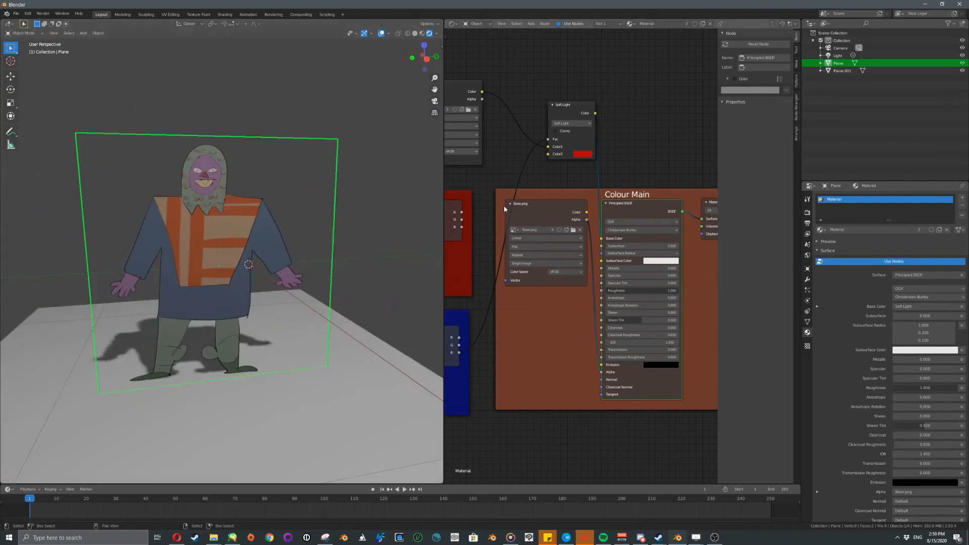
Change the Soft Light node's Color2 to blue.
{"action": "middle_click_drag", "start_coordinate": [503, 205], "coordinate": [532, 223]}
{"action": "left_click", "coordinate": [613, 173]}
{"action": "left_click_drag", "start_coordinate": [634, 107], "coordinate": [654, 92]}
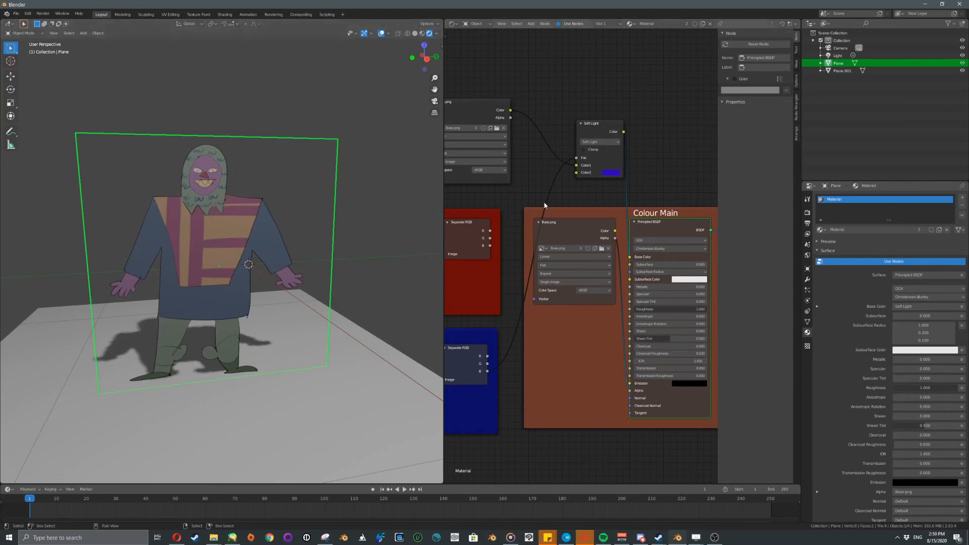
Move the upper Base.png texture node and the Soft Light node up, clear of the mask and Colour Main frames.
{"action": "middle_click_drag", "start_coordinate": [485, 114], "coordinate": [563, 115]}
{"action": "left_click", "coordinate": [563, 114]}
{"action": "left_click_drag", "start_coordinate": [562, 114], "coordinate": [514, 67]}
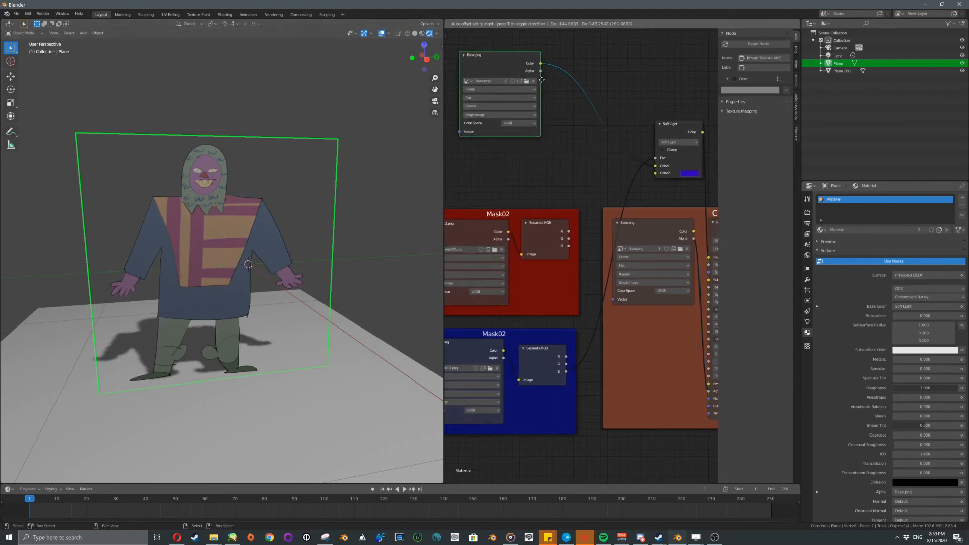
{"action": "left_click_drag", "start_coordinate": [668, 128], "coordinate": [624, 97]}
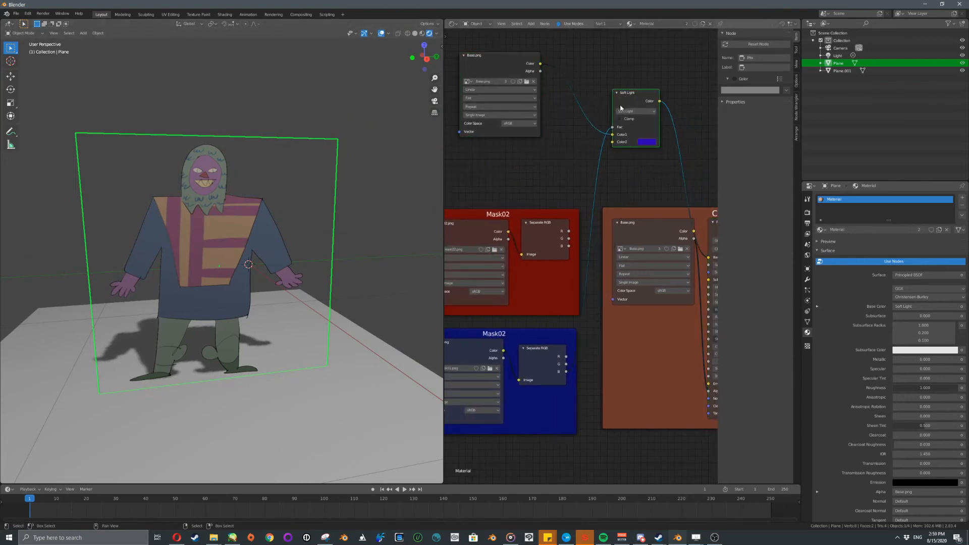
{"action": "middle_click_drag", "start_coordinate": [531, 166], "coordinate": [549, 148]}
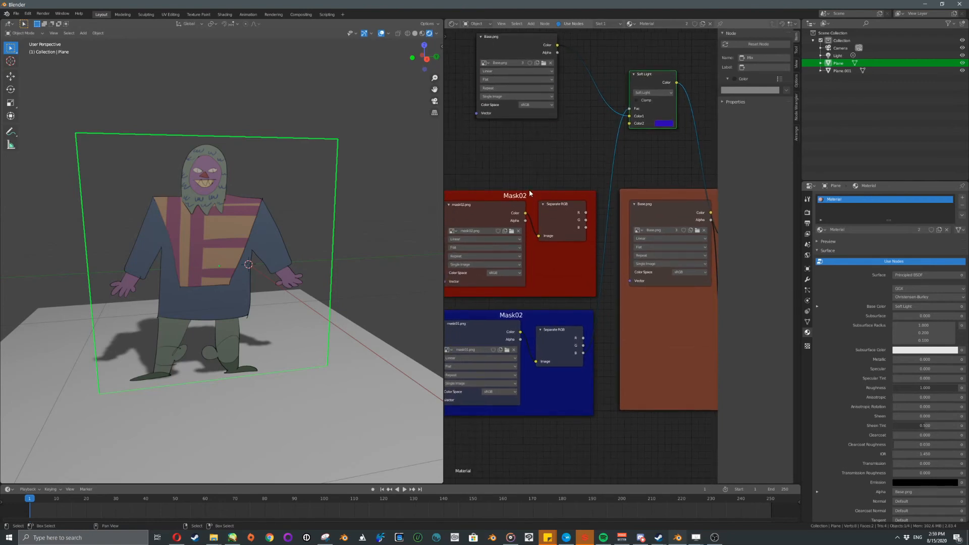
Preview the red mask frame's Separate RGB output on the character plane, followed by the Soft Light node's result.
{"action": "left_click", "coordinate": [558, 221], "text": "ctrl+shift"}
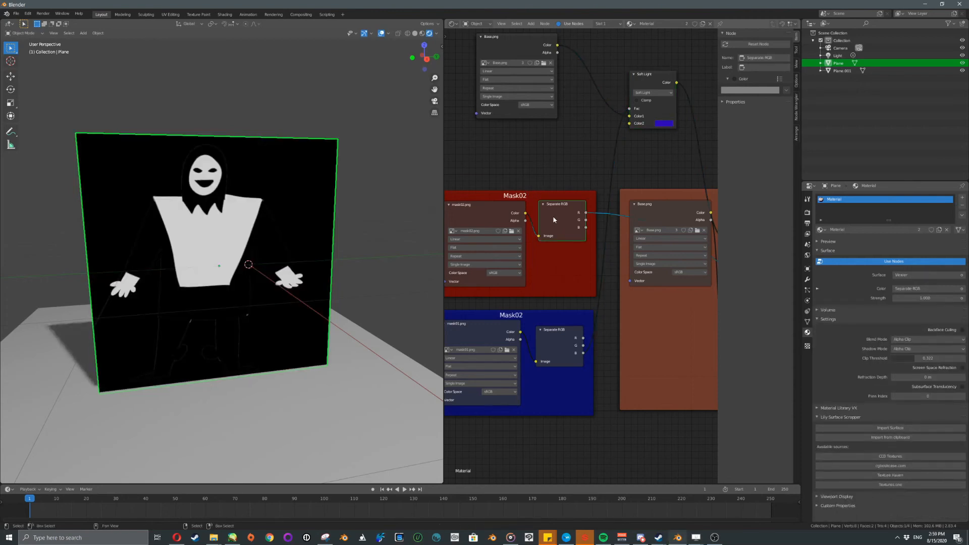
{"action": "middle_click_drag", "start_coordinate": [661, 106], "coordinate": [638, 133]}
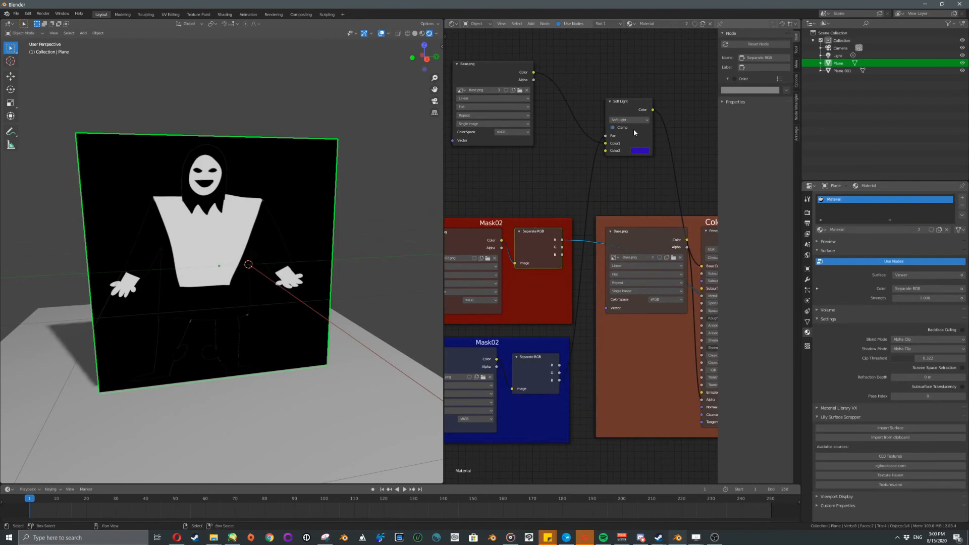
{"action": "left_click", "coordinate": [631, 130]}
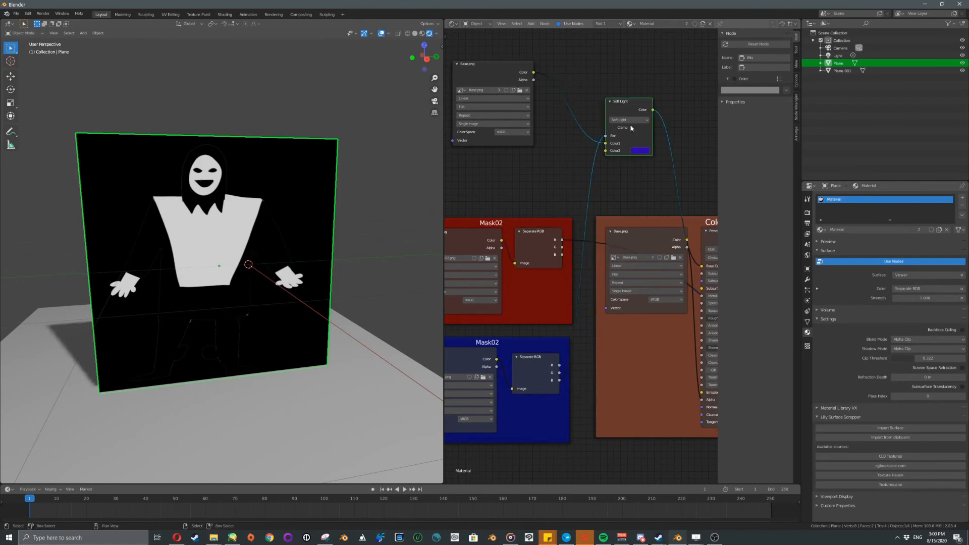
{"action": "left_click", "coordinate": [632, 107], "text": "ctrl+shift"}
{"action": "middle_click_drag", "start_coordinate": [568, 208], "coordinate": [565, 216]}
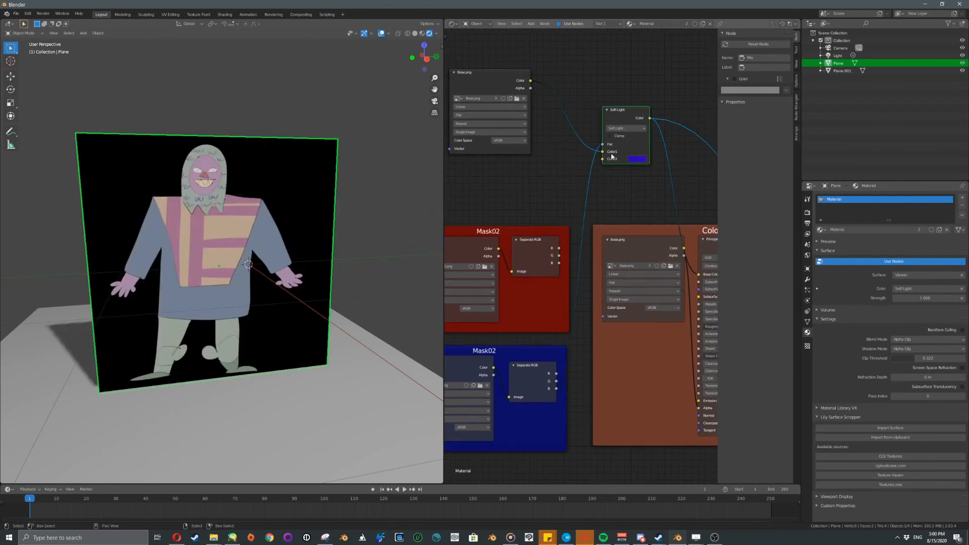
Move the Soft Light node closer to the Base.png texture and duplicate it, placing the copy after the original.
{"action": "left_click_drag", "start_coordinate": [627, 110], "coordinate": [585, 91]}
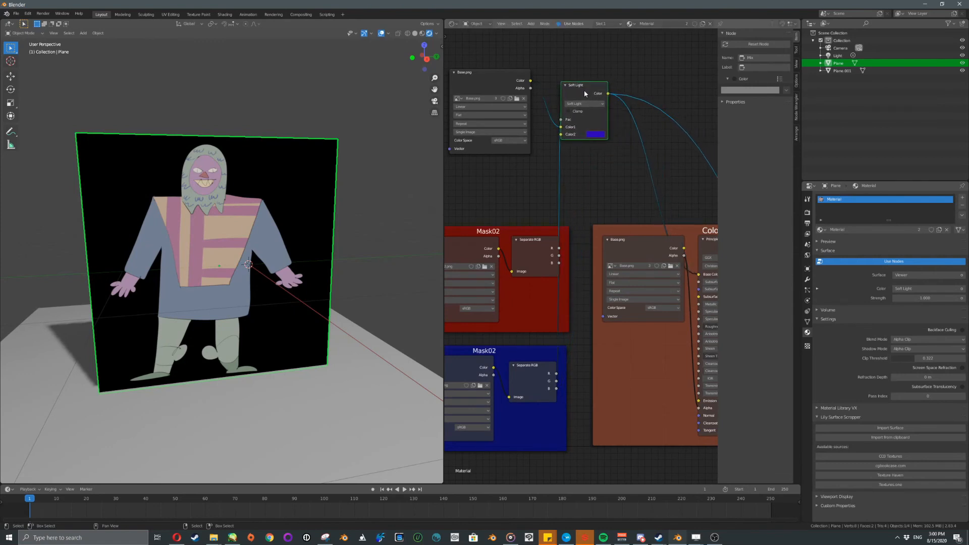
{"action": "middle_click_drag", "start_coordinate": [579, 100], "coordinate": [551, 191]}
{"action": "key", "text": "shift+d"}
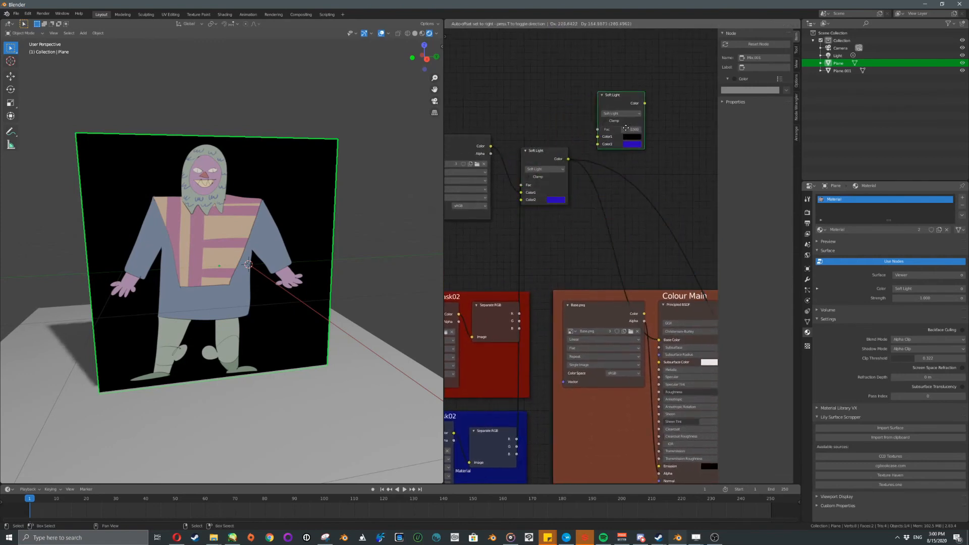
{"action": "left_click", "coordinate": [646, 130]}
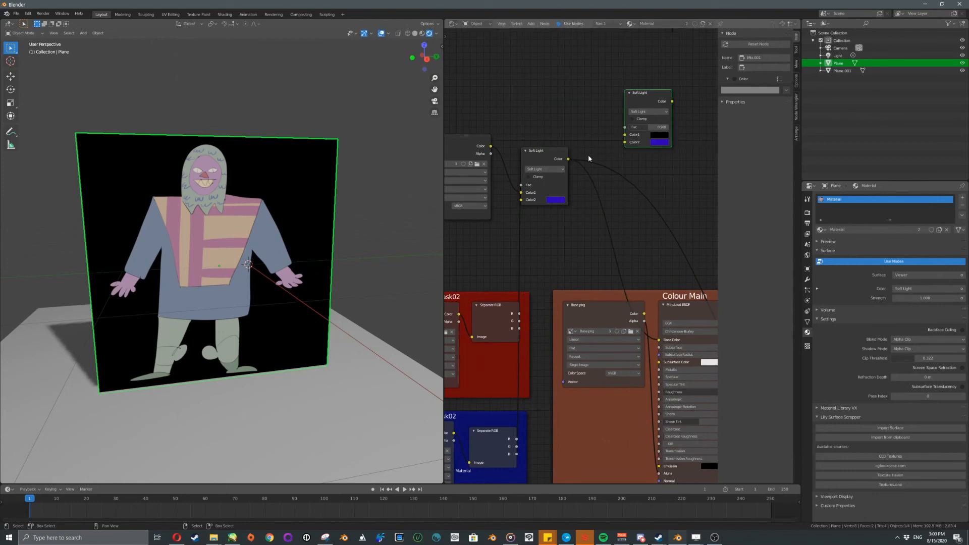
Connect the first Soft Light's Color to the copy's Color2 and the red mask frame's R channel to its Fac, and preview the copy.
{"action": "left_click_drag", "start_coordinate": [568, 160], "coordinate": [625, 142]}
{"action": "left_click_drag", "start_coordinate": [519, 314], "coordinate": [625, 134]}
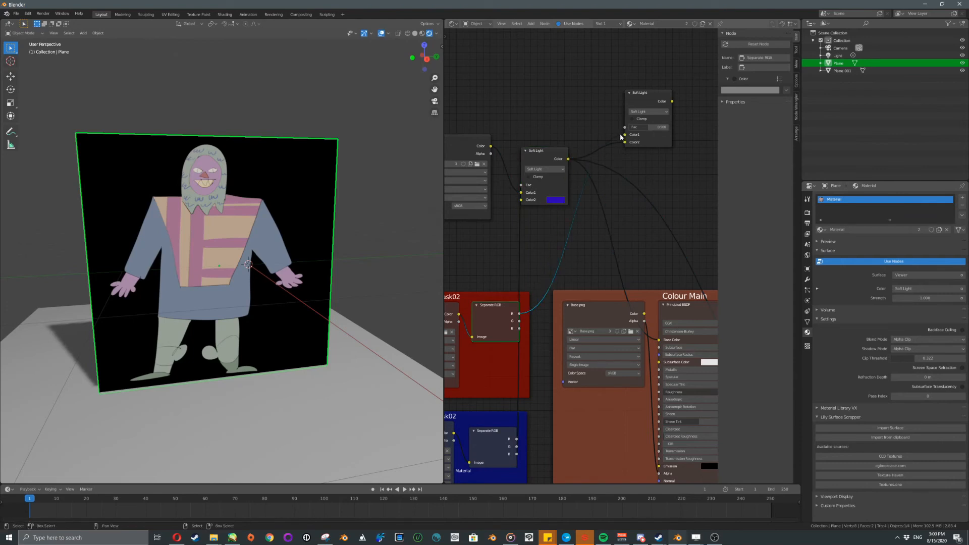
{"action": "left_click", "coordinate": [646, 103], "text": "ctrl+shift"}
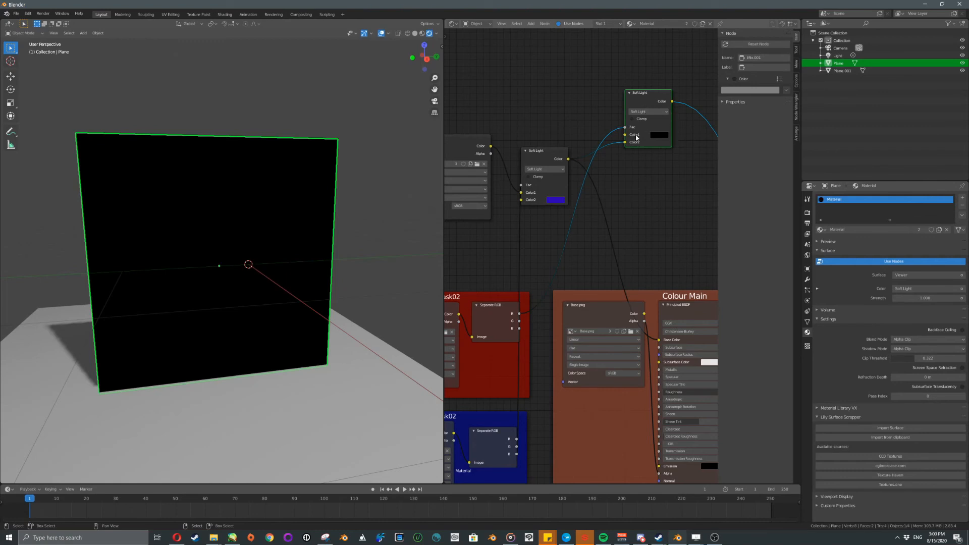
Set the duplicated node's blending mode to Mix and move its incoming Soft Light link from Color2 to Color1.
{"action": "left_click", "coordinate": [648, 112]}
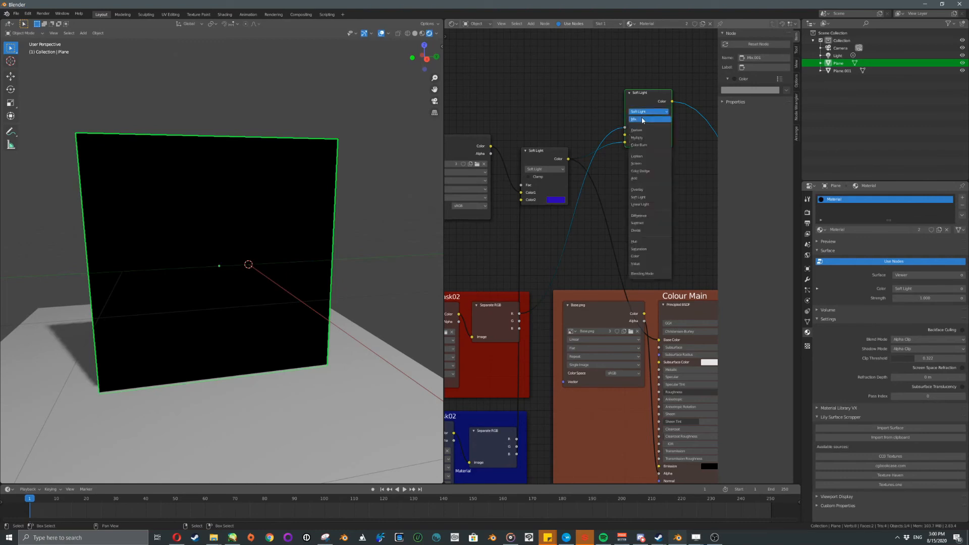
{"action": "left_click", "coordinate": [642, 111]}
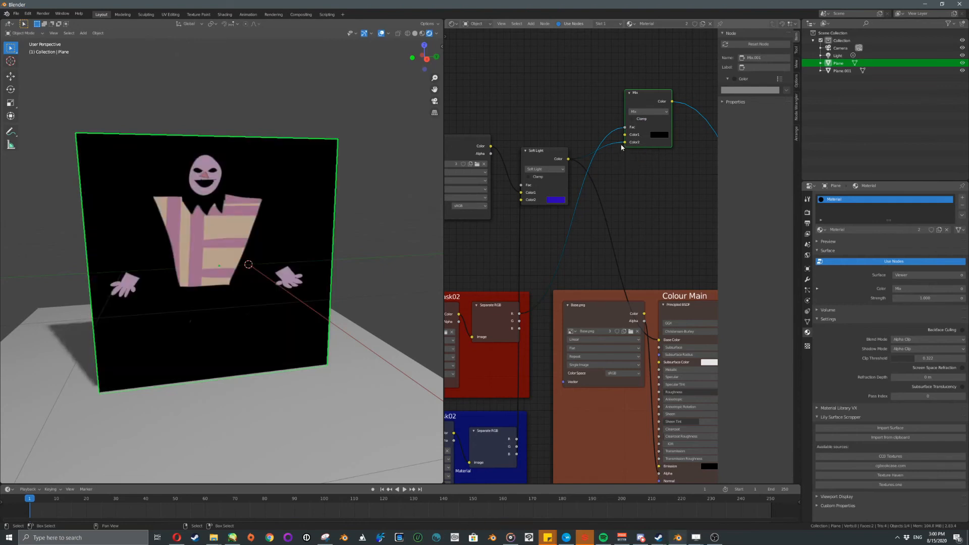
{"action": "left_click_drag", "start_coordinate": [624, 142], "coordinate": [626, 135]}
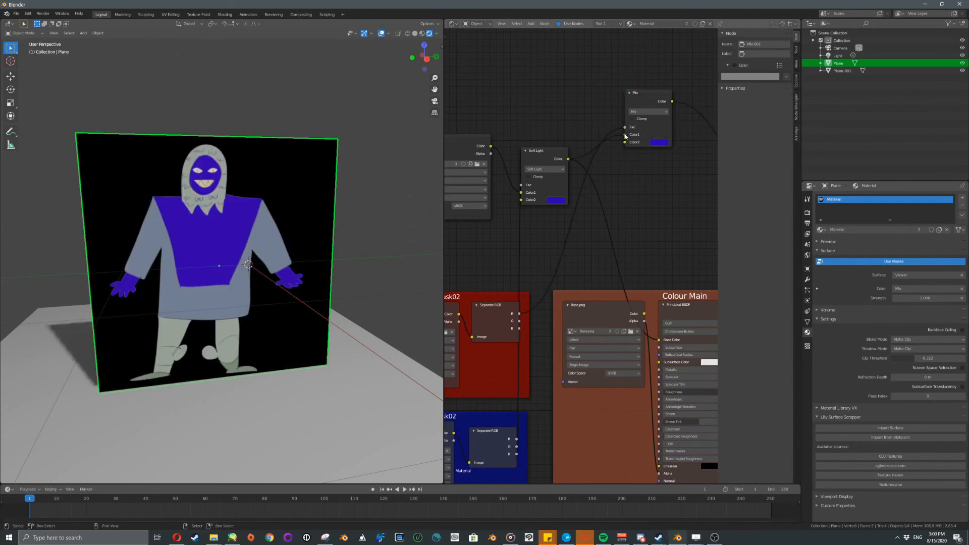
Try the incoming Soft Light link in the Mix node's Color2 input and return it to Color1.
{"action": "scroll", "coordinate": [625, 137], "scroll_direction": "up", "scroll_amount": 2}
{"action": "left_click", "coordinate": [678, 105]}
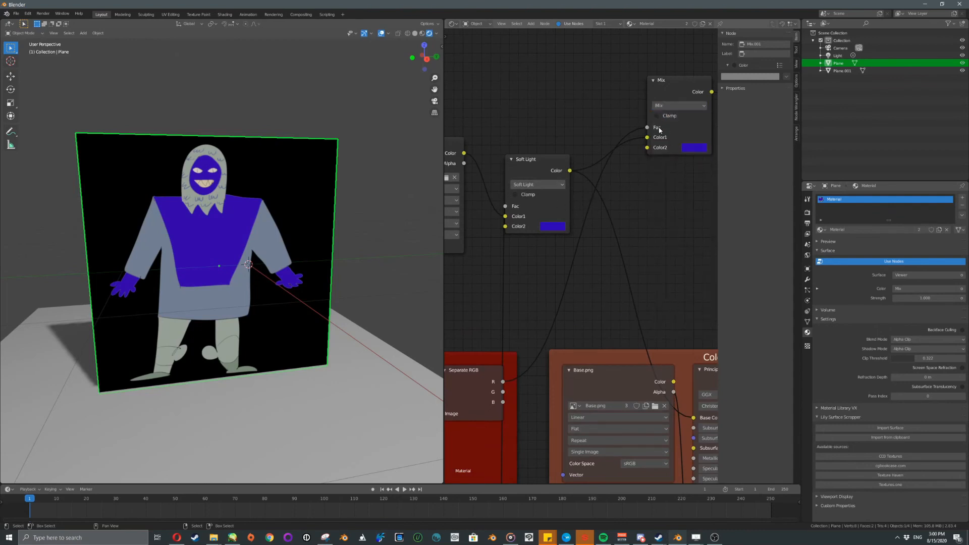
{"action": "left_click_drag", "start_coordinate": [647, 138], "coordinate": [647, 147]}
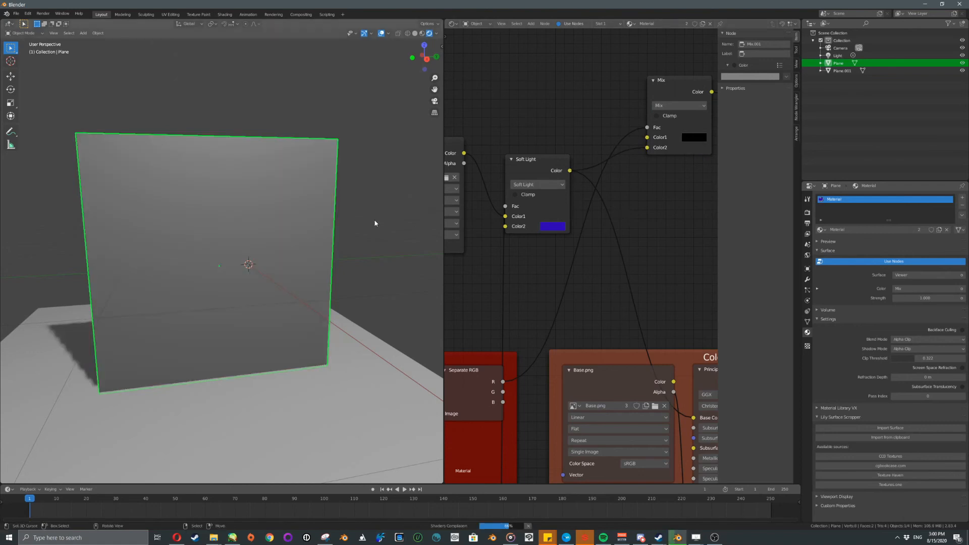
{"action": "left_click_drag", "start_coordinate": [647, 147], "coordinate": [647, 137]}
Set the Mix node's blending mode to Soft Light and its Color2 to golden yellow, inspecting the character up close.
{"action": "scroll", "coordinate": [653, 185], "scroll_direction": "up", "scroll_amount": 3}
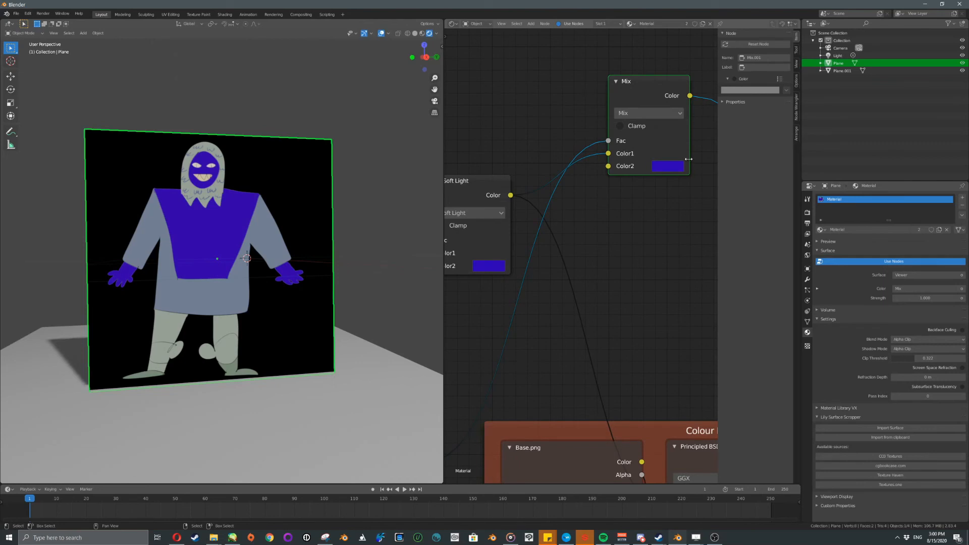
{"action": "left_click", "coordinate": [668, 166]}
{"action": "left_click", "coordinate": [646, 113]}
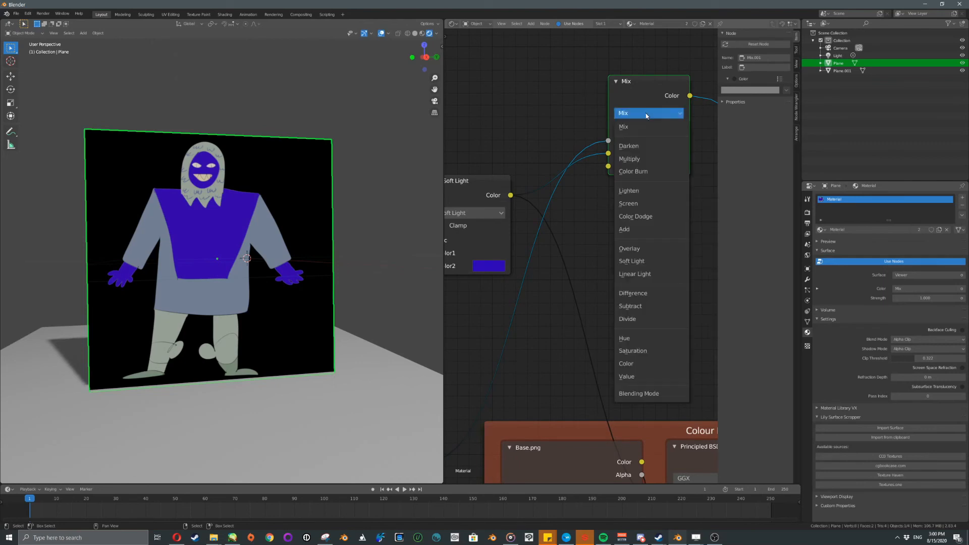
{"action": "left_click", "coordinate": [647, 261]}
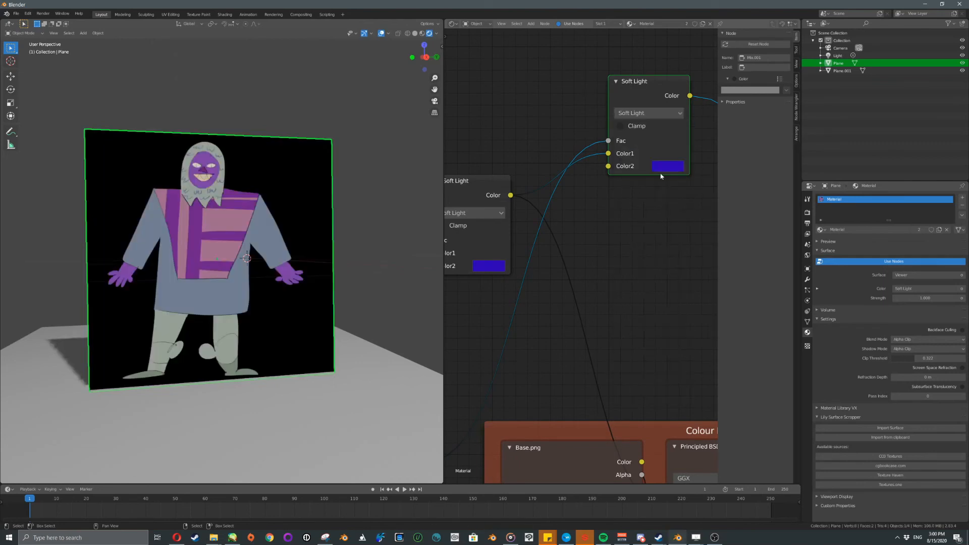
{"action": "left_click", "coordinate": [667, 167]}
{"action": "left_click_drag", "start_coordinate": [730, 230], "coordinate": [669, 250]}
{"action": "scroll", "coordinate": [312, 289], "scroll_direction": "up", "scroll_amount": 3}
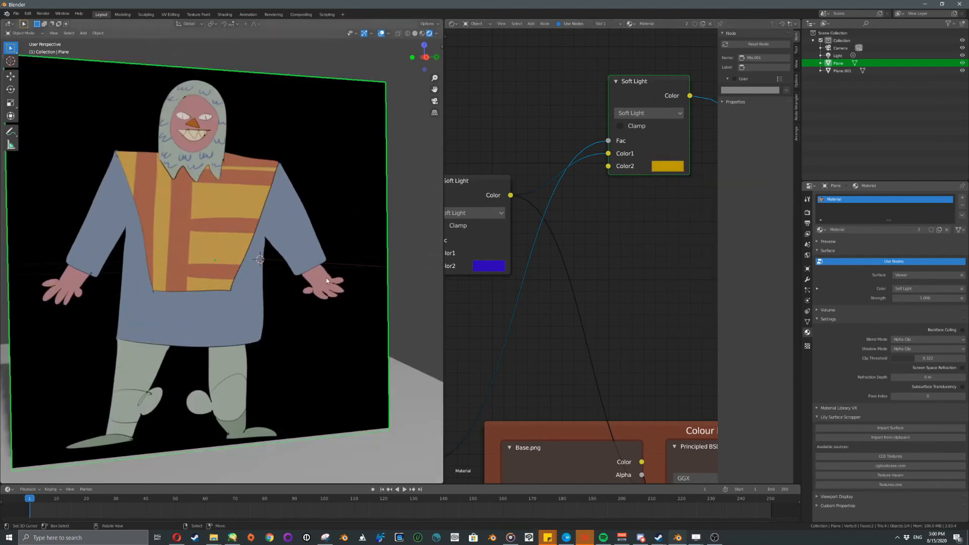
{"action": "scroll", "coordinate": [339, 213], "scroll_direction": "up", "scroll_amount": 2}
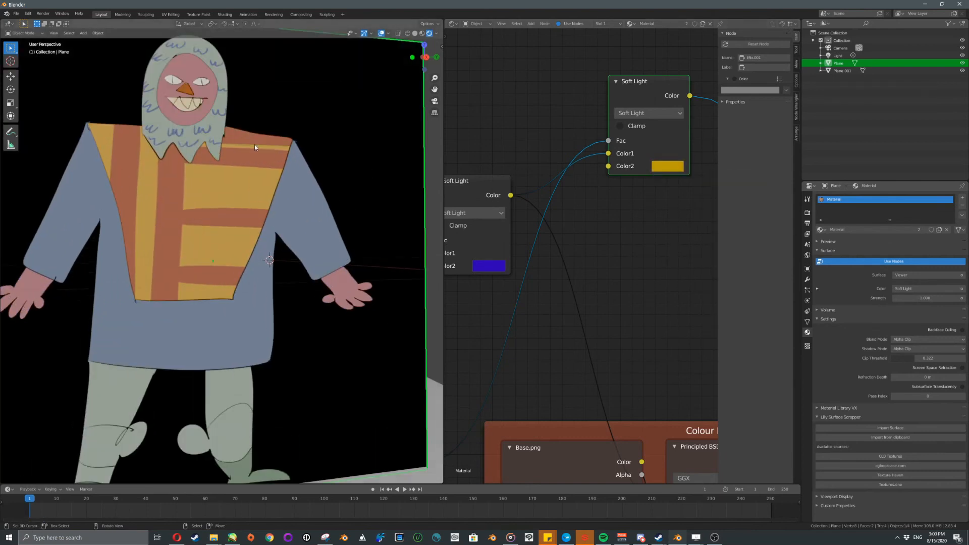
Try the Linear Light, Multiply and Overlay blending modes on the duplicated node, with Color2 shifted to yellow-green under Overlay.
{"action": "left_click", "coordinate": [667, 169]}
{"action": "left_click", "coordinate": [647, 111]}
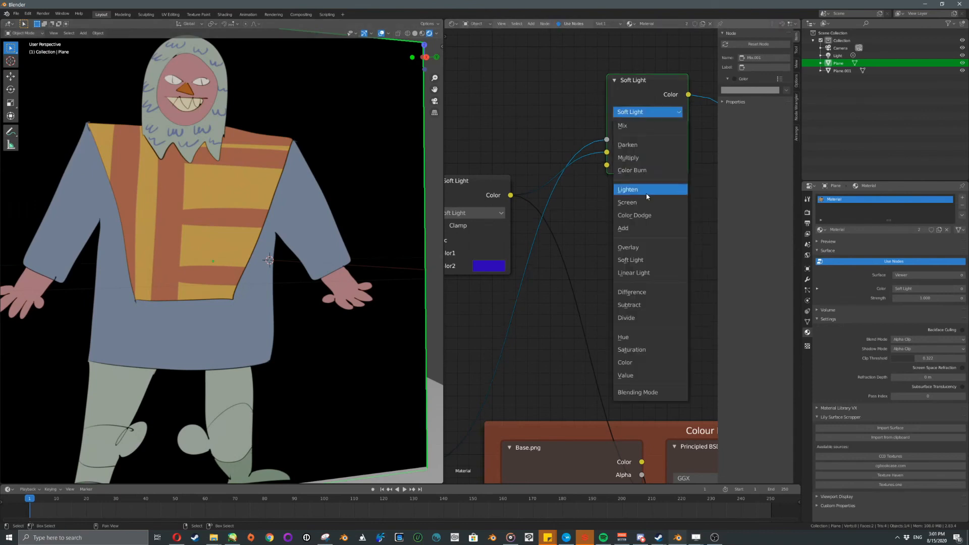
{"action": "left_click", "coordinate": [644, 272]}
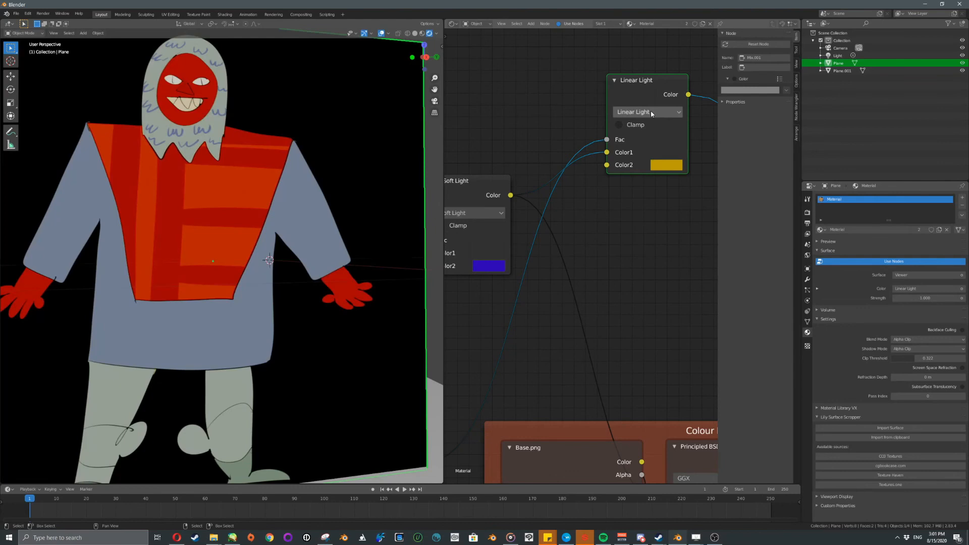
{"action": "left_click", "coordinate": [650, 112]}
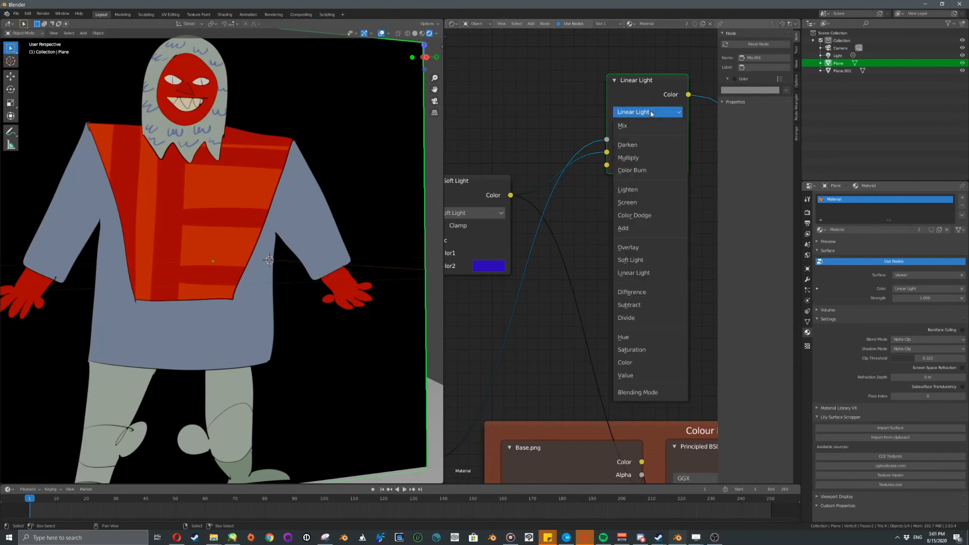
{"action": "left_click", "coordinate": [631, 157]}
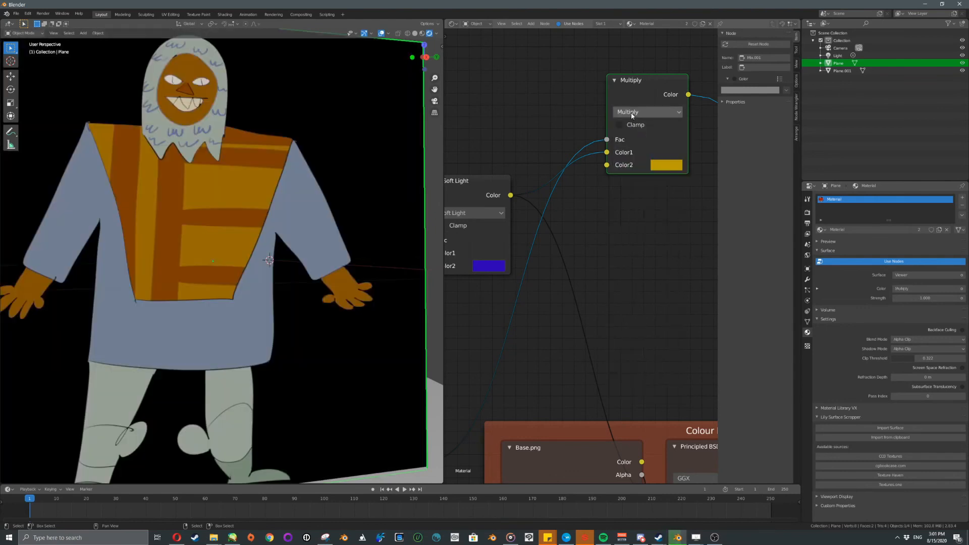
{"action": "left_click", "coordinate": [631, 112]}
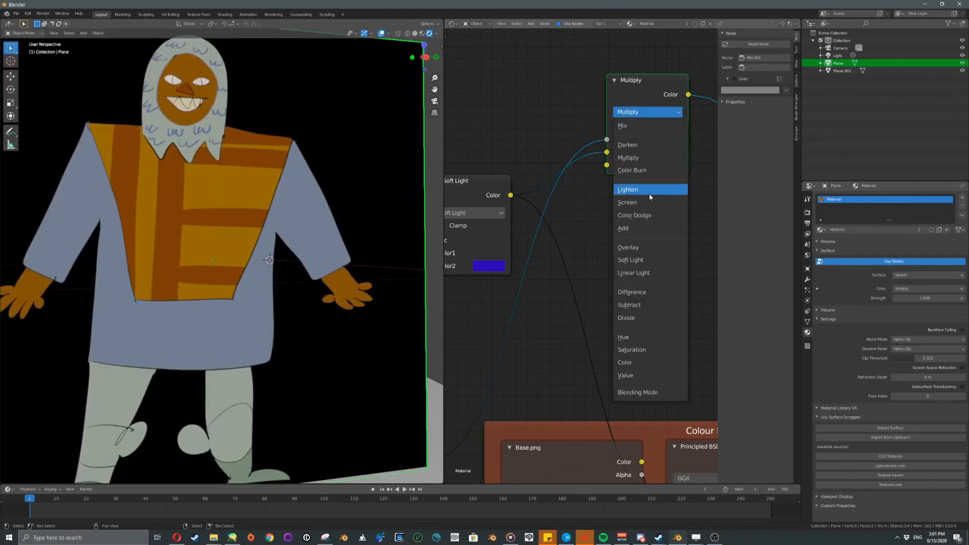
{"action": "left_click", "coordinate": [651, 249]}
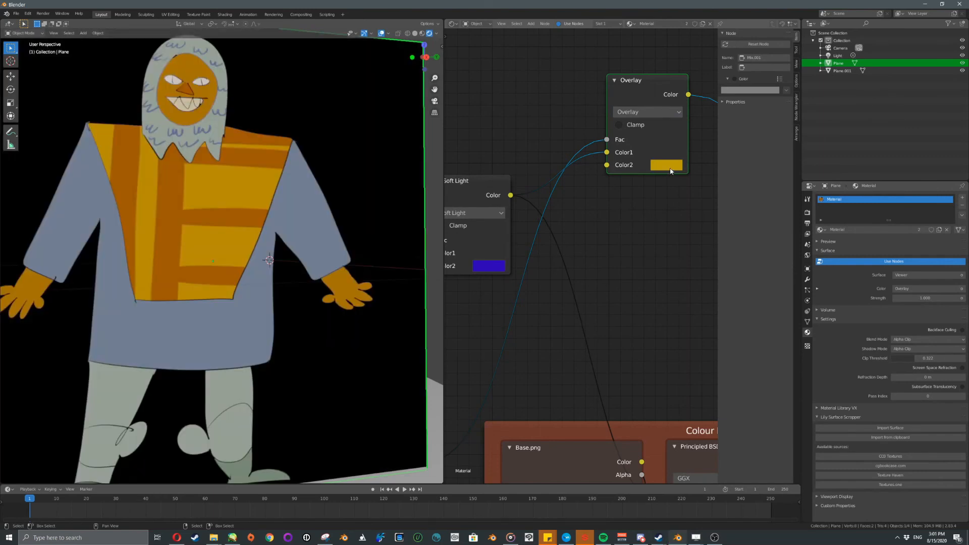
{"action": "left_click", "coordinate": [670, 169]}
{"action": "left_click_drag", "start_coordinate": [704, 213], "coordinate": [660, 230]}
Return the duplicated node's blending mode to Soft Light and set its Color2 to orange with hue 0.057.
{"action": "left_click", "coordinate": [648, 112]}
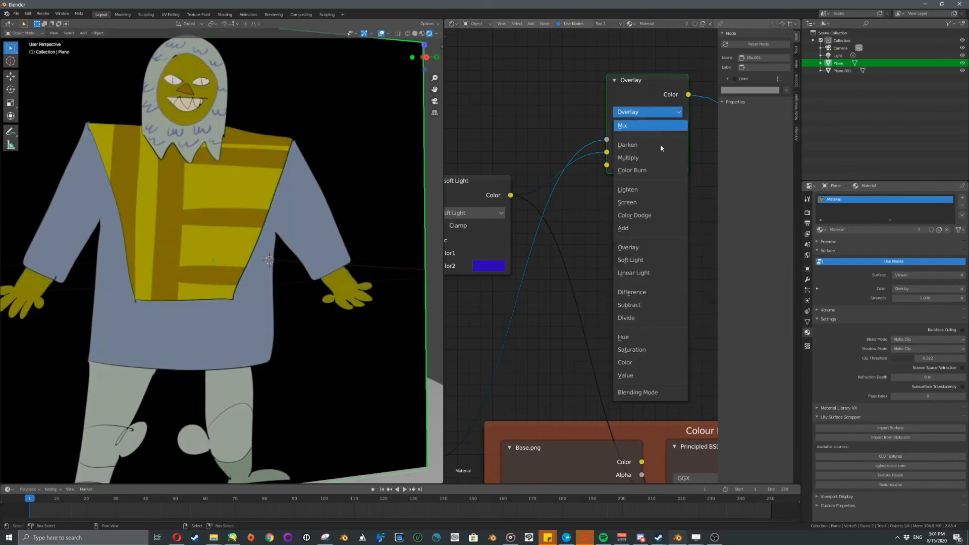
{"action": "left_click", "coordinate": [652, 261]}
{"action": "left_click", "coordinate": [669, 168]}
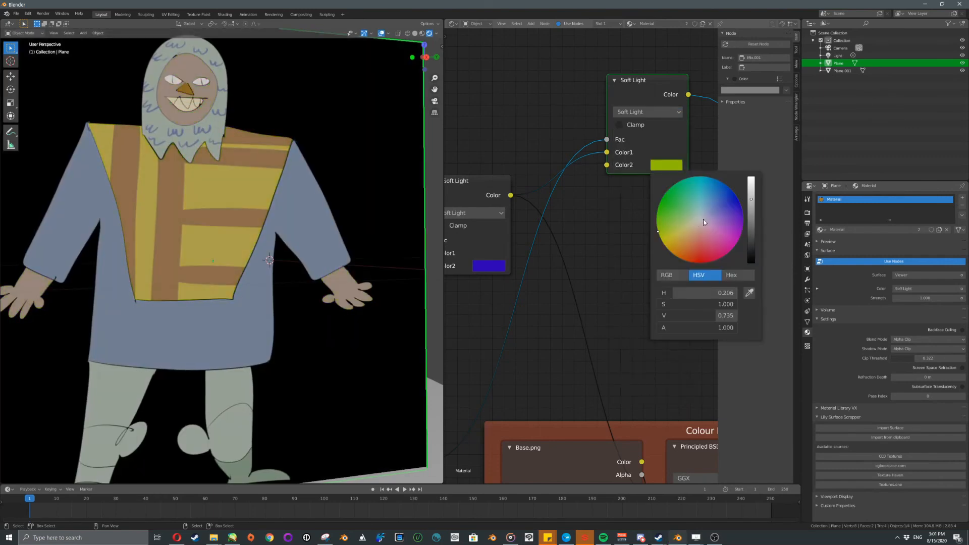
{"action": "left_click_drag", "start_coordinate": [671, 243], "coordinate": [682, 259]}
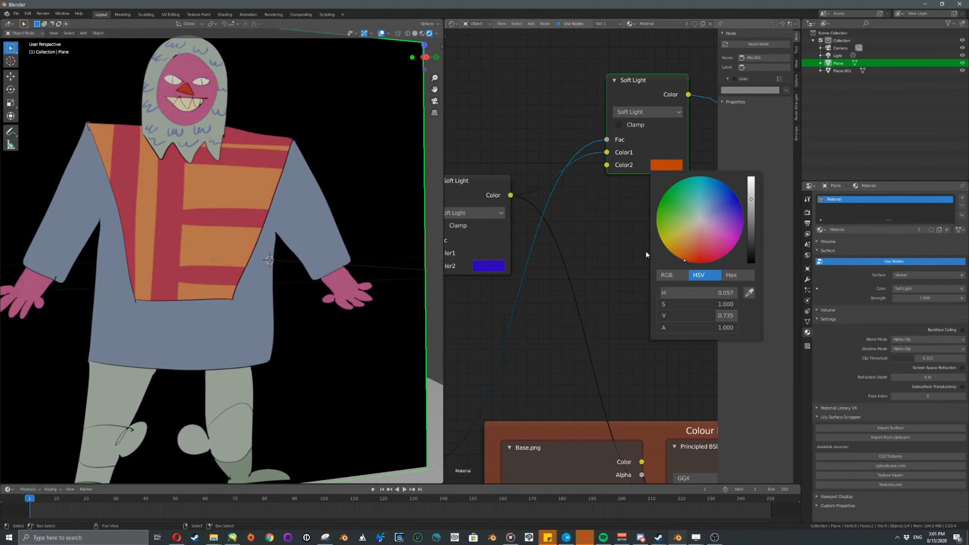
Arrange the two Soft Light nodes close together in a row beside the upper Base.png texture node.
{"action": "scroll", "coordinate": [613, 199], "scroll_direction": "down", "scroll_amount": 2}
{"action": "middle_click_drag", "start_coordinate": [608, 187], "coordinate": [706, 144]}
{"action": "left_click_drag", "start_coordinate": [595, 165], "coordinate": [589, 151]}
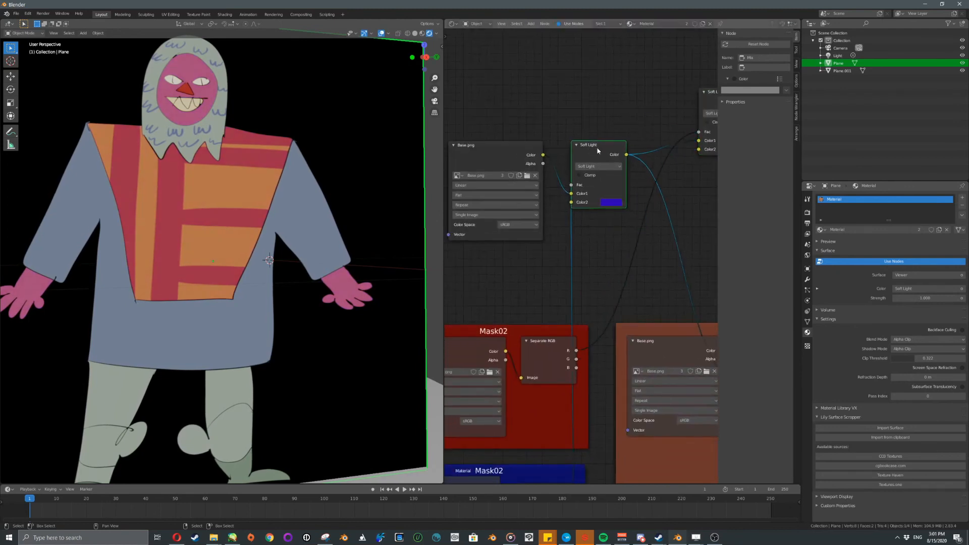
{"action": "middle_click_drag", "start_coordinate": [641, 160], "coordinate": [582, 152]}
{"action": "scroll", "coordinate": [583, 181], "scroll_direction": "down", "scroll_amount": 3}
{"action": "middle_click_drag", "start_coordinate": [615, 284], "coordinate": [607, 233]}
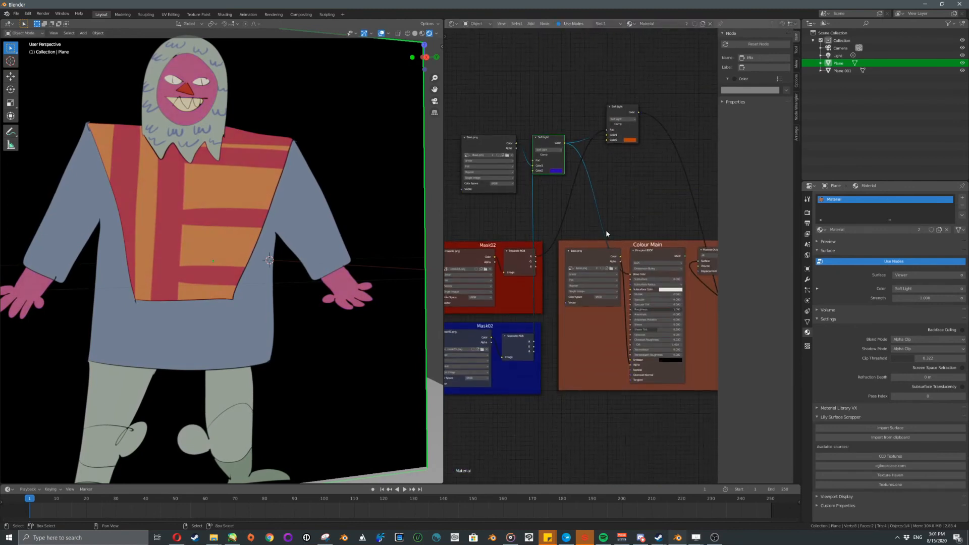
{"action": "left_click_drag", "start_coordinate": [626, 111], "coordinate": [595, 140]}
{"action": "scroll", "coordinate": [575, 224], "scroll_direction": "up", "scroll_amount": 1}
{"action": "scroll", "coordinate": [574, 225], "scroll_direction": "up", "scroll_amount": 2}
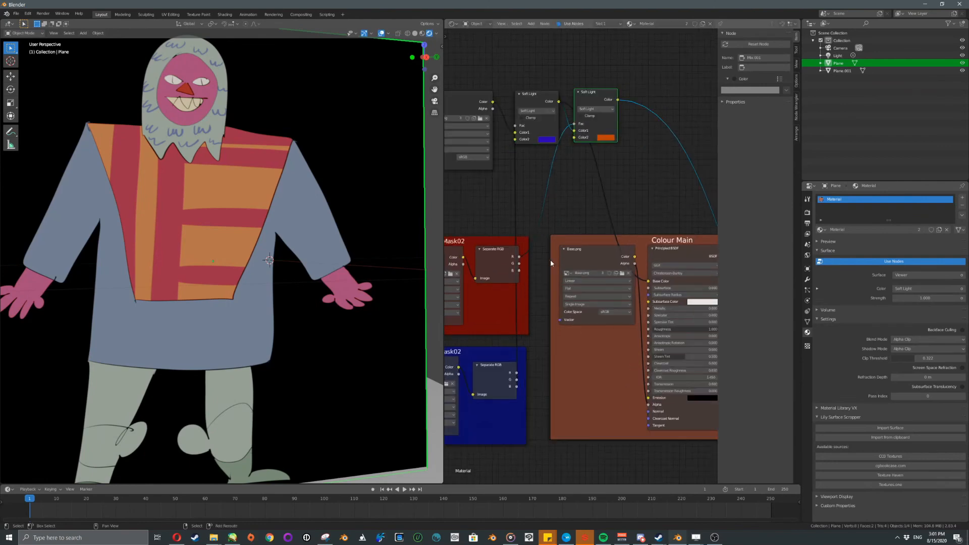
{"action": "middle_click_drag", "start_coordinate": [550, 260], "coordinate": [600, 257]}
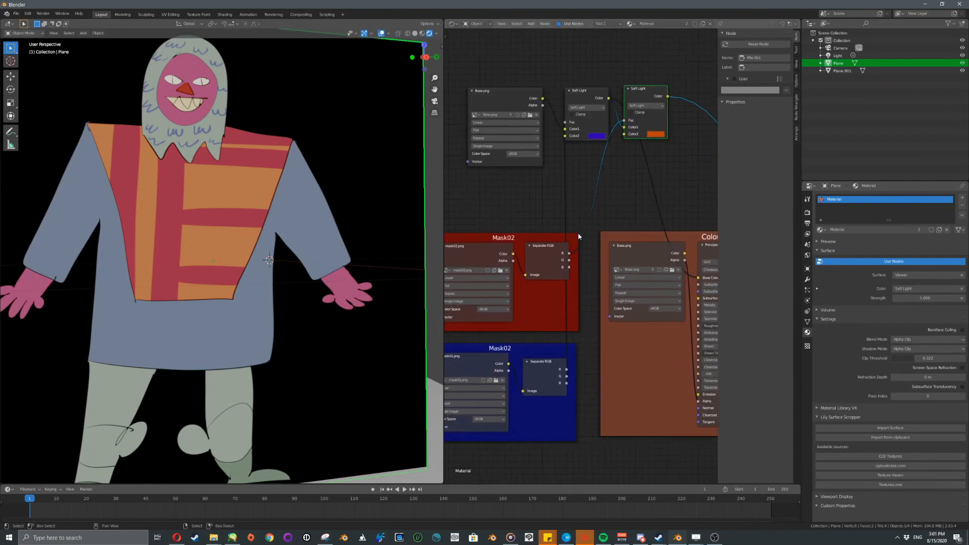
Reposition the upper Base.png texture node and spread the two Soft Light nodes apart along the row.
{"action": "left_click", "coordinate": [507, 105]}
{"action": "middle_click_drag", "start_coordinate": [554, 150], "coordinate": [607, 127]}
{"action": "key", "text": "g"}
{"action": "left_click", "coordinate": [606, 165]}
{"action": "left_click", "coordinate": [695, 103]}
{"action": "key", "text": "g"}
{"action": "left_click", "coordinate": [633, 110]}
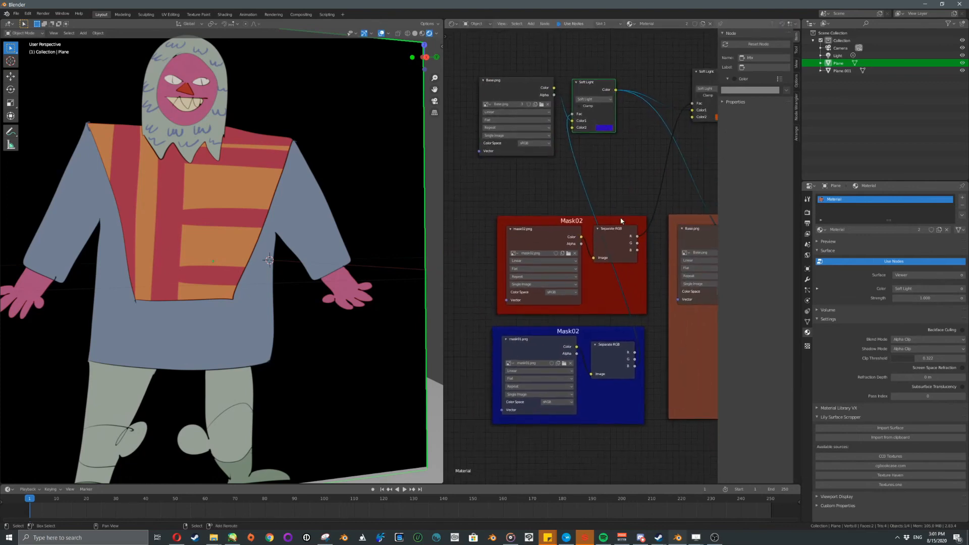
{"action": "middle_click_drag", "start_coordinate": [621, 221], "coordinate": [597, 199]}
{"action": "left_click_drag", "start_coordinate": [583, 113], "coordinate": [611, 114]}
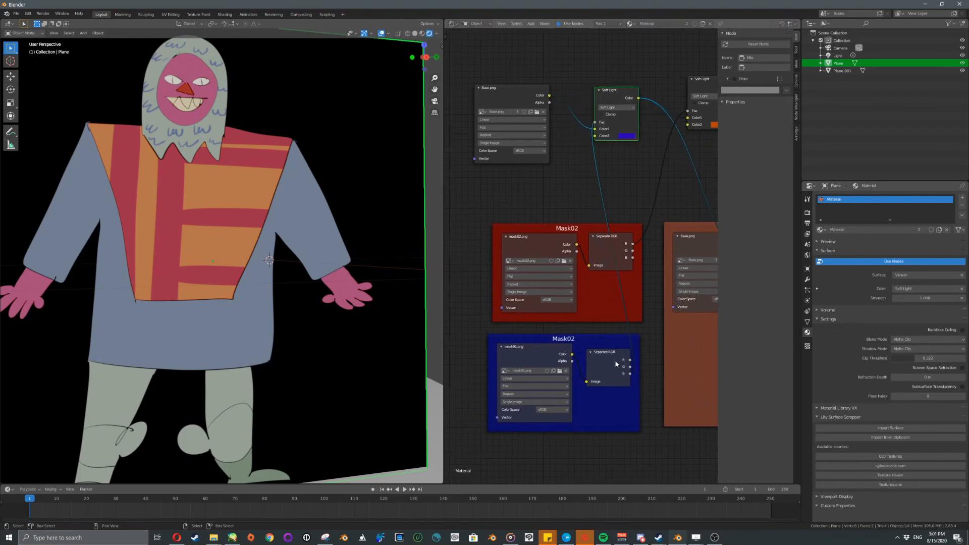
Place the blue Mask02 frame above the upper Base.png node and the red Mask02 frame just beneath it.
{"action": "left_click_drag", "start_coordinate": [646, 338], "coordinate": [606, 473]}
{"action": "left_click", "coordinate": [603, 471]}
{"action": "middle_click_drag", "start_coordinate": [524, 238], "coordinate": [584, 350]}
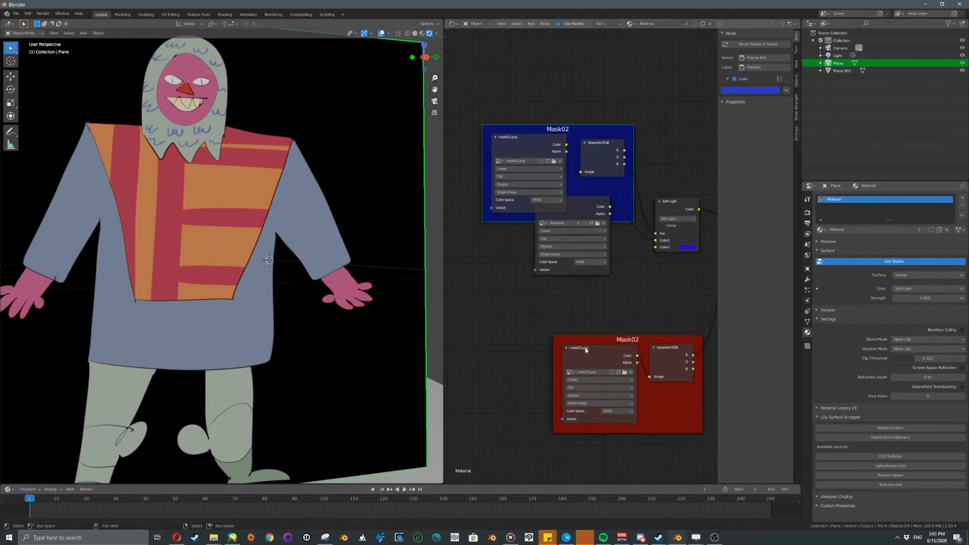
{"action": "key", "text": "g"}
{"action": "left_click", "coordinate": [589, 271]}
{"action": "middle_click_drag", "start_coordinate": [634, 302], "coordinate": [542, 258]}
{"action": "left_click_drag", "start_coordinate": [587, 297], "coordinate": [579, 263]}
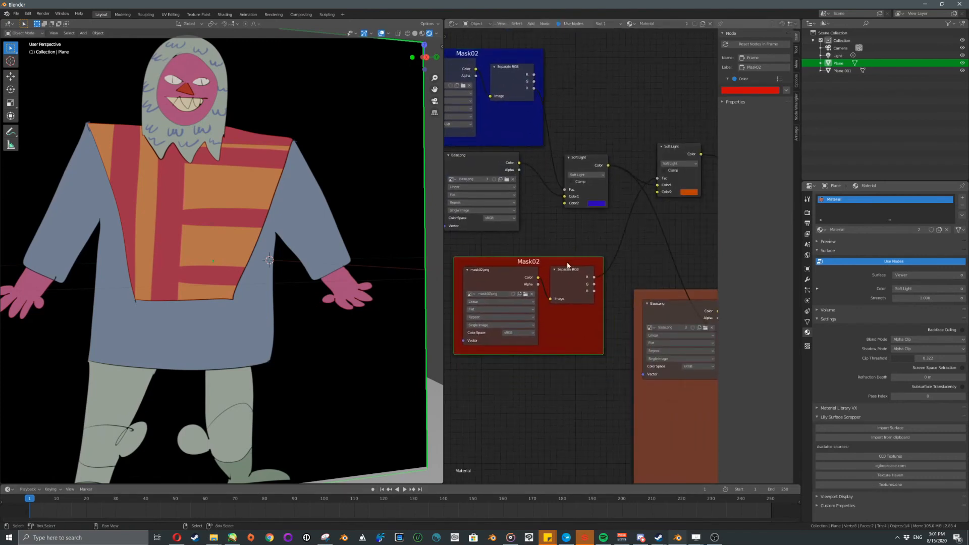
{"action": "middle_click_drag", "start_coordinate": [595, 269], "coordinate": [561, 258]}
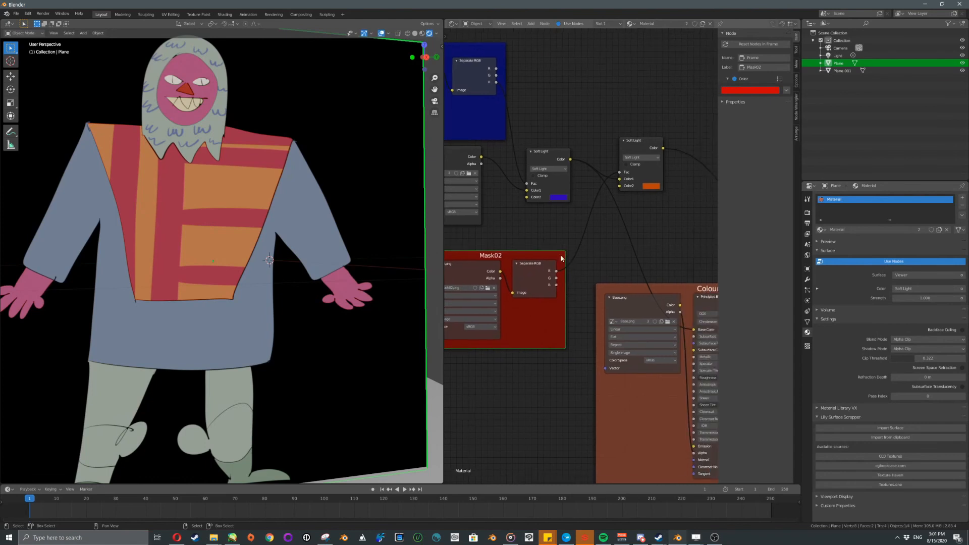
Bring the two Soft Light nodes close together in a row between the mask frames.
{"action": "left_click_drag", "start_coordinate": [640, 149], "coordinate": [599, 159]}
{"action": "middle_click_drag", "start_coordinate": [567, 233], "coordinate": [641, 232]}
{"action": "left_click_drag", "start_coordinate": [626, 156], "coordinate": [617, 154]}
{"action": "middle_click_drag", "start_coordinate": [704, 223], "coordinate": [630, 218]}
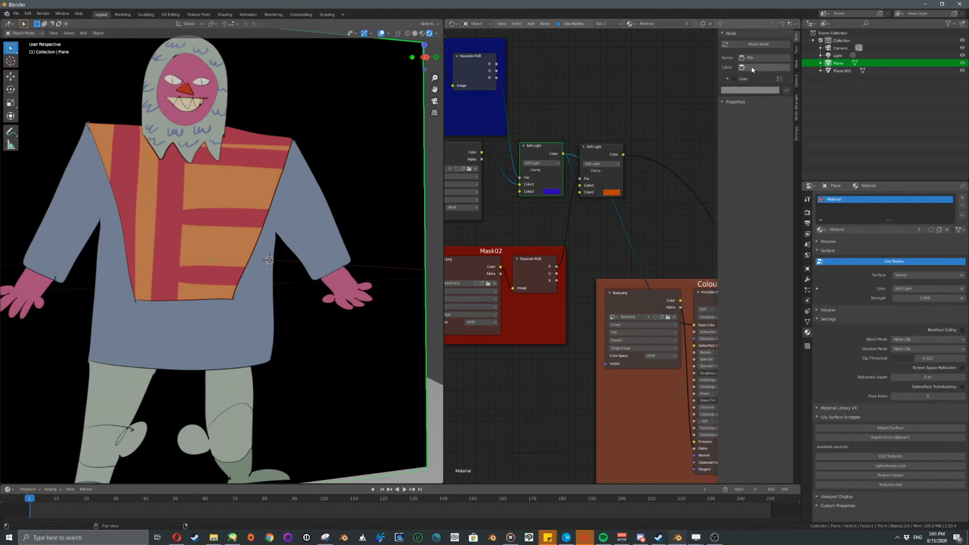
Preview the blue frame's Separate RGB blue channel on the plane and label the first Soft Light node Pattern.
{"action": "middle_click_drag", "start_coordinate": [510, 132], "coordinate": [606, 145]}
{"action": "left_click", "coordinate": [569, 92]}
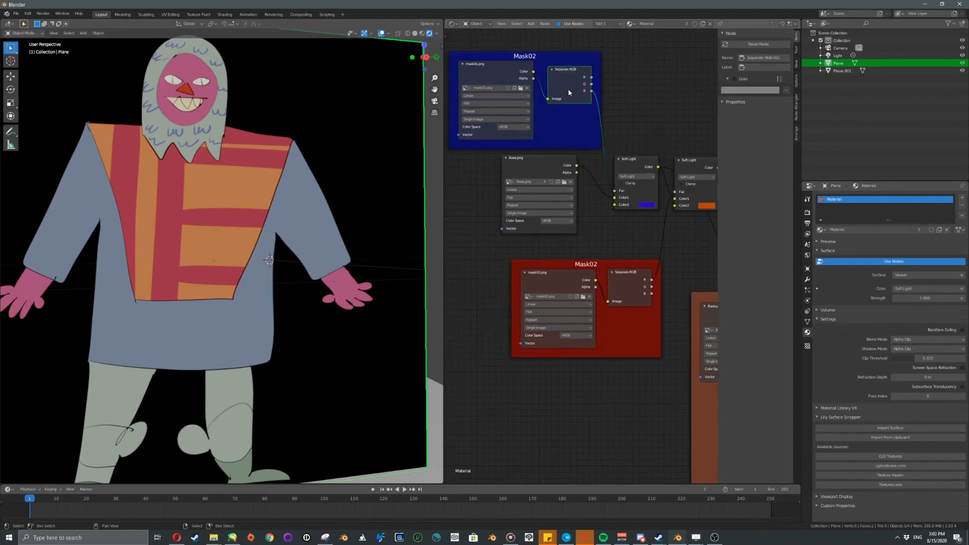
{"action": "left_click", "coordinate": [569, 92], "text": "ctrl+shift"}
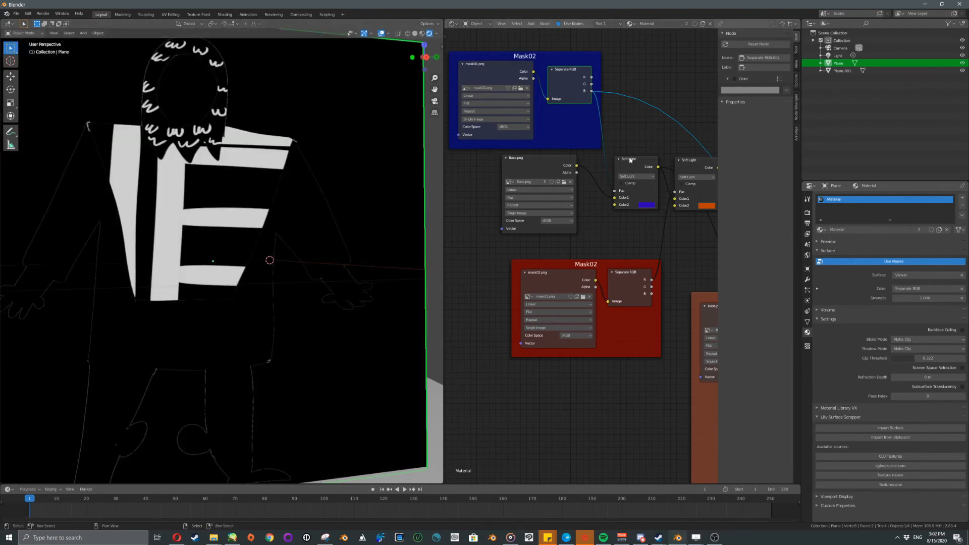
{"action": "left_click", "coordinate": [634, 162]}
{"action": "left_click", "coordinate": [762, 67]}
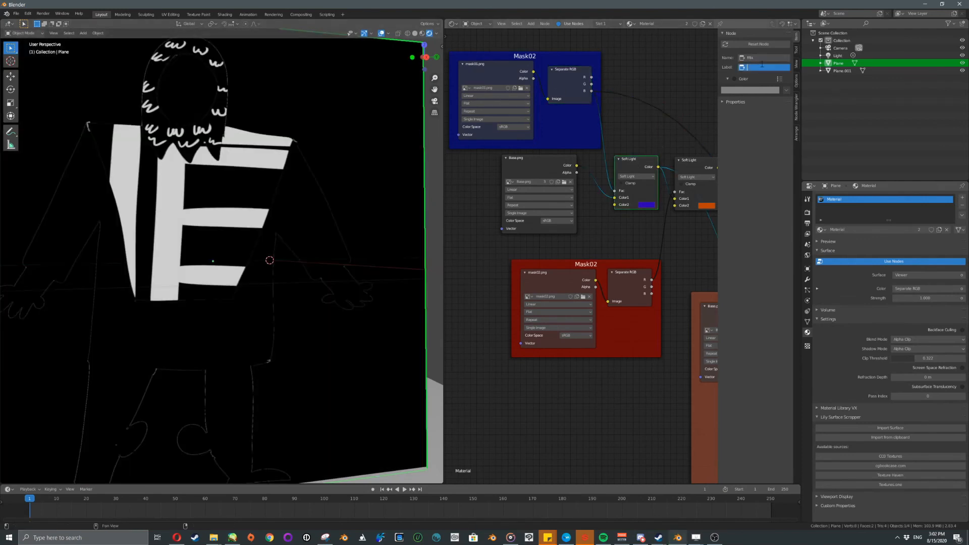
{"action": "type", "text": "n"}
{"action": "key", "text": "Return"}
{"action": "middle_click_drag", "start_coordinate": [652, 170], "coordinate": [573, 184]}
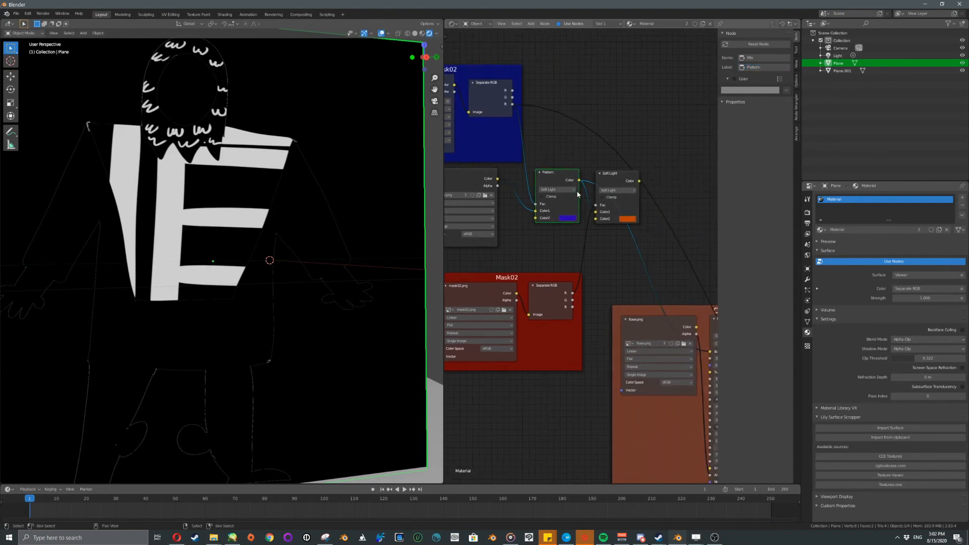
Label the second Soft Light node, the one with orange Color2, Skin/Cloth.
{"action": "scroll", "coordinate": [580, 253], "scroll_direction": "up", "scroll_amount": 3}
{"action": "left_click", "coordinate": [635, 113]}
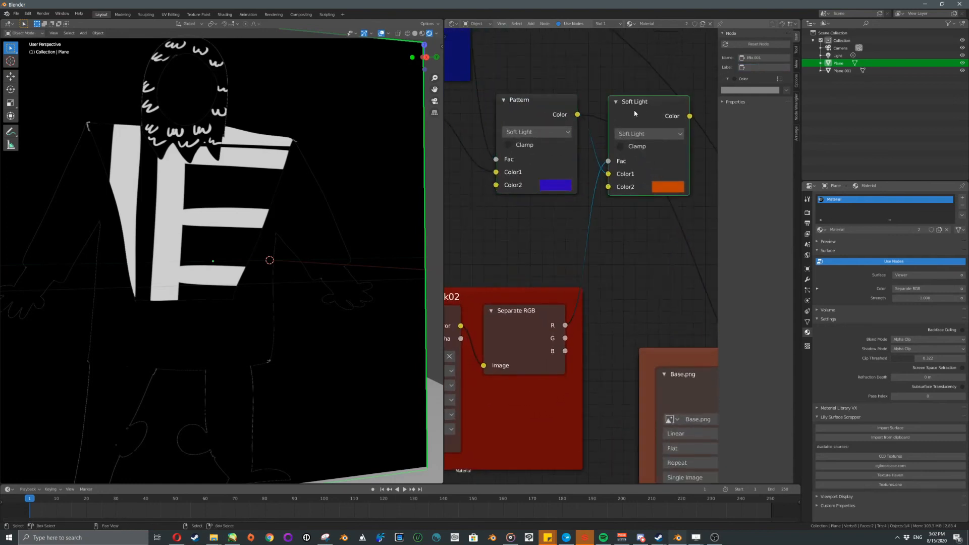
{"action": "left_click", "coordinate": [758, 67]}
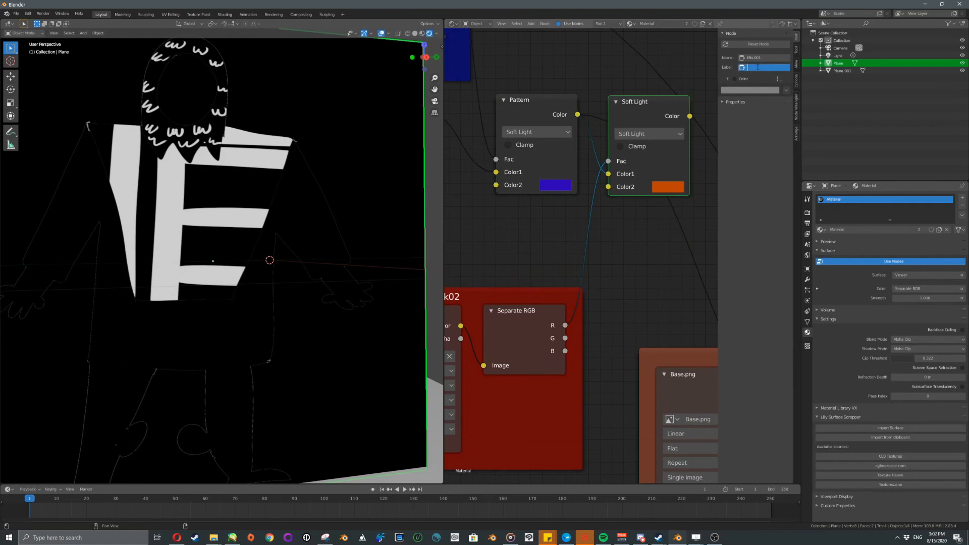
{"action": "type", "text": "Sain/Cloth"}
{"action": "key", "text": "Return"}
{"action": "scroll", "coordinate": [606, 185], "scroll_direction": "down", "scroll_amount": 2}
{"action": "scroll", "coordinate": [605, 185], "scroll_direction": "down", "scroll_amount": 2}
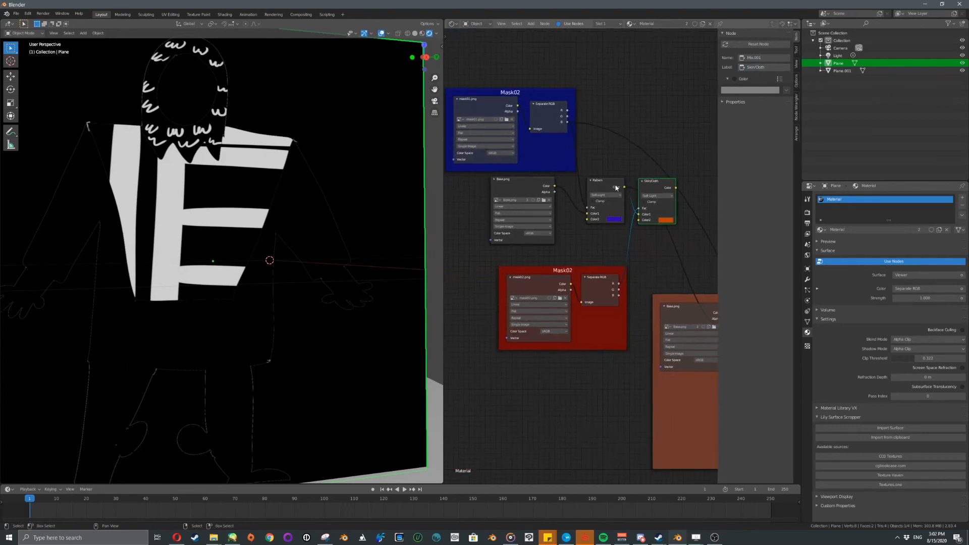
Preview the Skin/Cloth node's output on the plane and nudge the node beside Pattern.
{"action": "left_click", "coordinate": [661, 193], "text": "ctrl+shift"}
{"action": "middle_click_drag", "start_coordinate": [680, 198], "coordinate": [645, 189]}
{"action": "scroll", "coordinate": [637, 209], "scroll_direction": "up", "scroll_amount": 4}
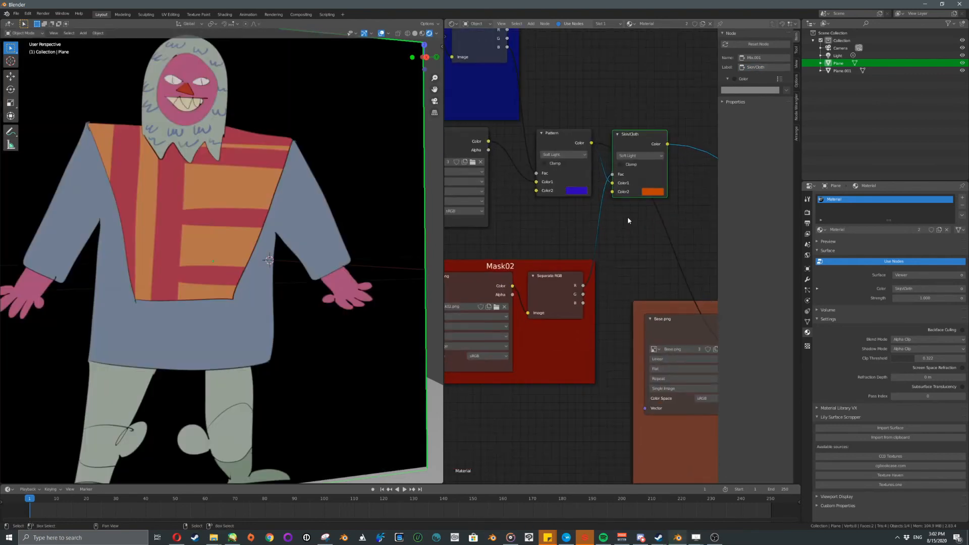
{"action": "scroll", "coordinate": [628, 221], "scroll_direction": "down", "scroll_amount": 2, "text": "shift"}
{"action": "middle_click_drag", "start_coordinate": [552, 164], "coordinate": [550, 179]}
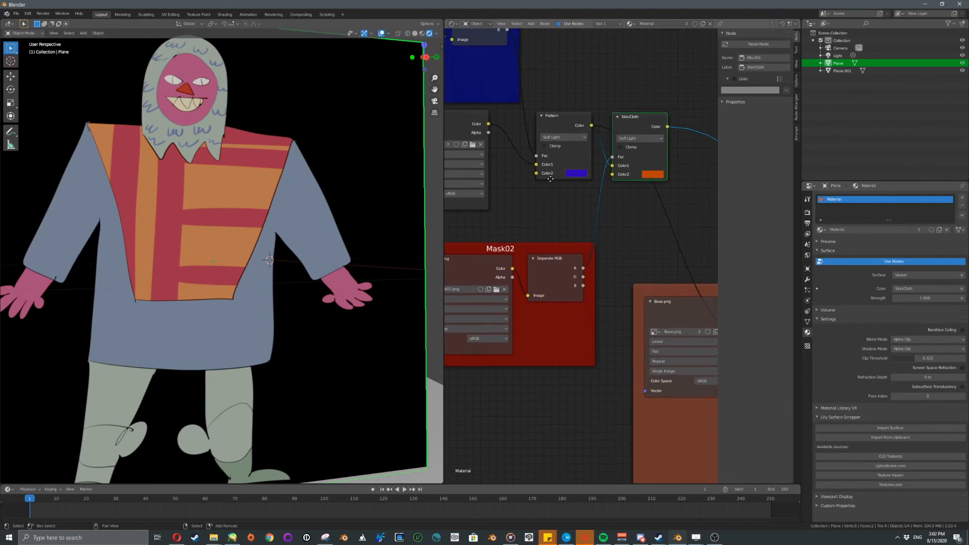
{"action": "middle_click_drag", "start_coordinate": [630, 209], "coordinate": [562, 218]}
{"action": "left_click_drag", "start_coordinate": [573, 154], "coordinate": [567, 151]}
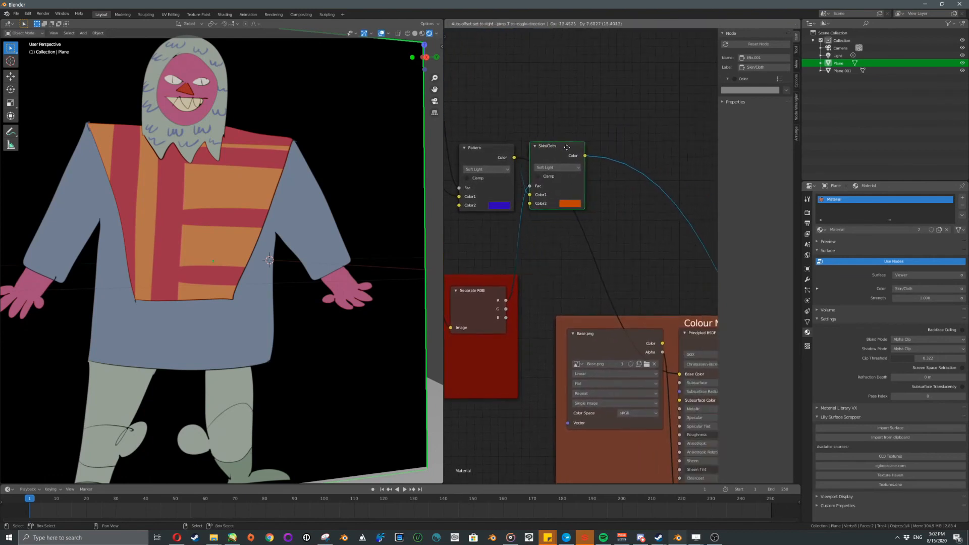
Duplicate the Skin/Cloth node after the original, drive its Fac with the red frame's G channel, and preview its output.
{"action": "key", "text": "shift+d"}
{"action": "left_click", "coordinate": [639, 141]}
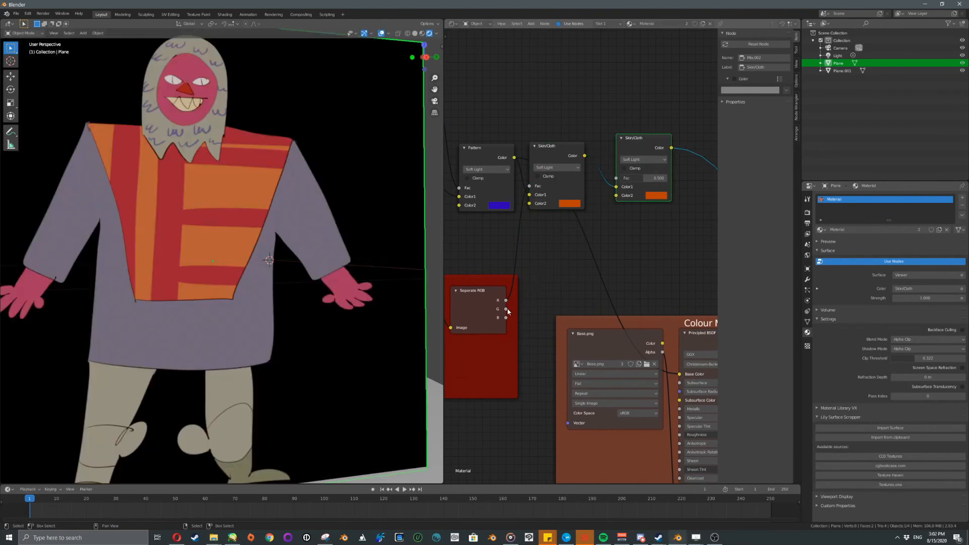
{"action": "mouse_move", "coordinate": [506, 309]}
{"action": "left_mouse_down"}
{"action": "mouse_move", "coordinate": [581, 208]}
{"action": "mouse_move", "coordinate": [615, 182]}
{"action": "mouse_move", "coordinate": [522, 298]}
{"action": "left_mouse_up"}
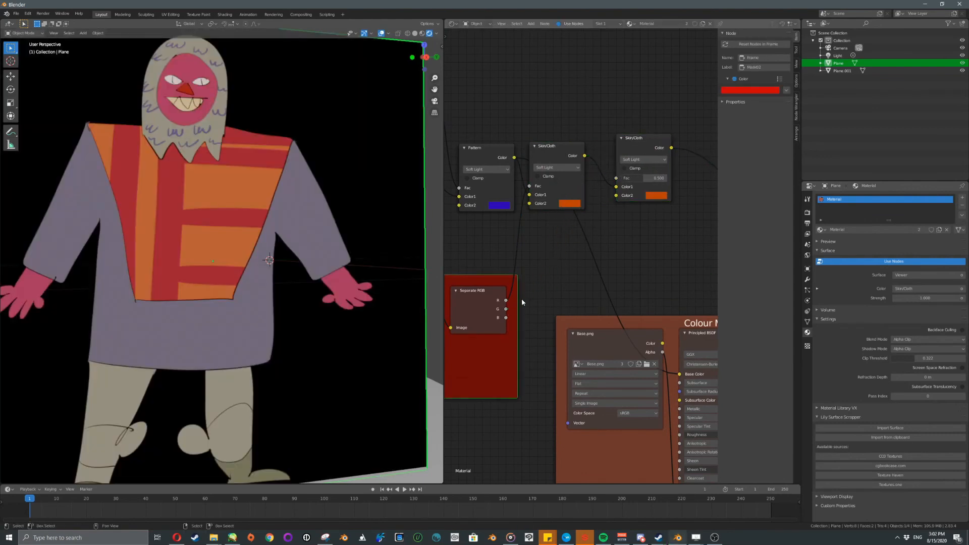
{"action": "left_click", "coordinate": [498, 305], "text": "ctrl+shift"}
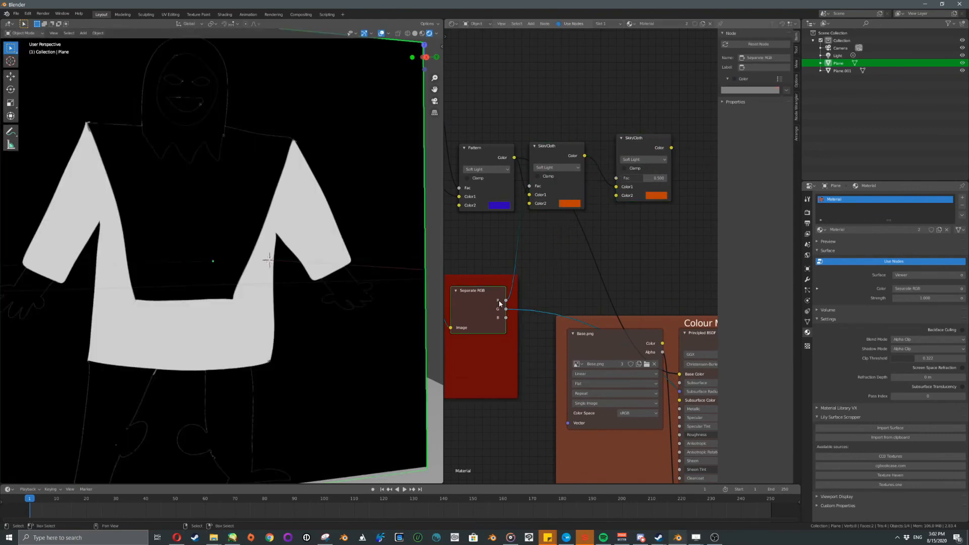
{"action": "left_click_drag", "start_coordinate": [505, 308], "coordinate": [616, 178]}
{"action": "left_click", "coordinate": [647, 178], "text": "ctrl+shift"}
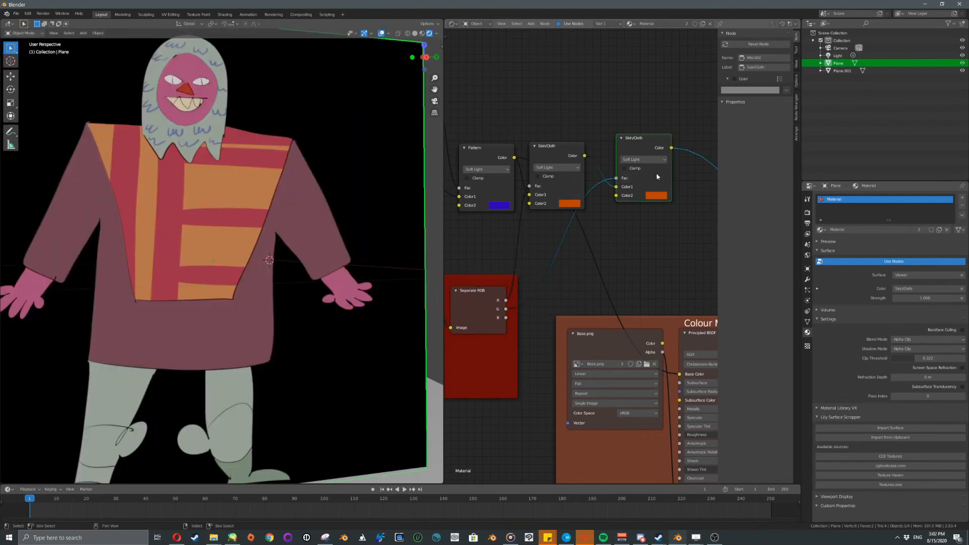
Set the duplicated node's Color2 to light green, move it closer to Skin/Cloth, and label it Clothes.
{"action": "left_click", "coordinate": [662, 197]}
{"action": "left_click_drag", "start_coordinate": [679, 111], "coordinate": [634, 146]}
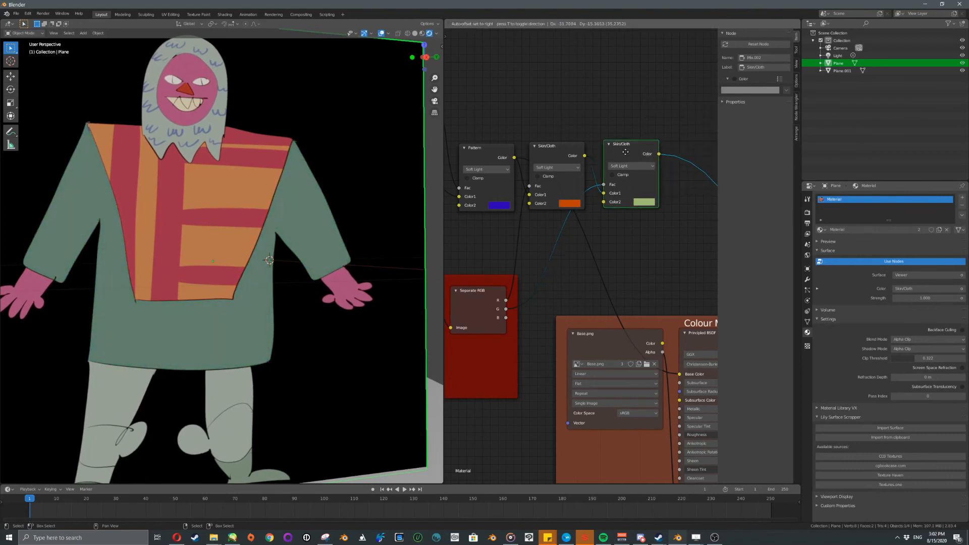
{"action": "left_click", "coordinate": [763, 67]}
{"action": "type", "text": "Clothes"}
{"action": "key", "text": "Return"}
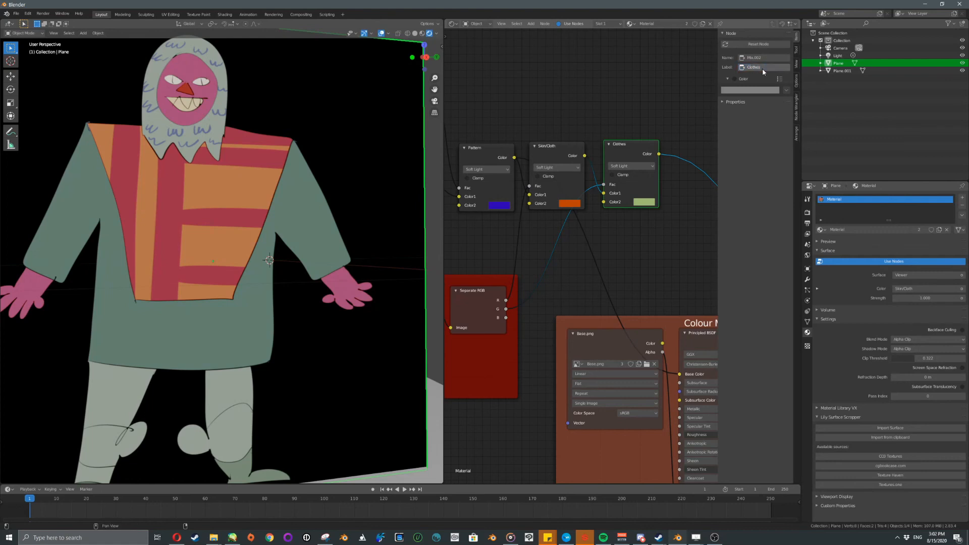
Enable a custom node colour on the Clothes node and set it to green.
{"action": "left_click", "coordinate": [742, 79]}
{"action": "left_click", "coordinate": [734, 79]}
{"action": "left_click", "coordinate": [728, 79]}
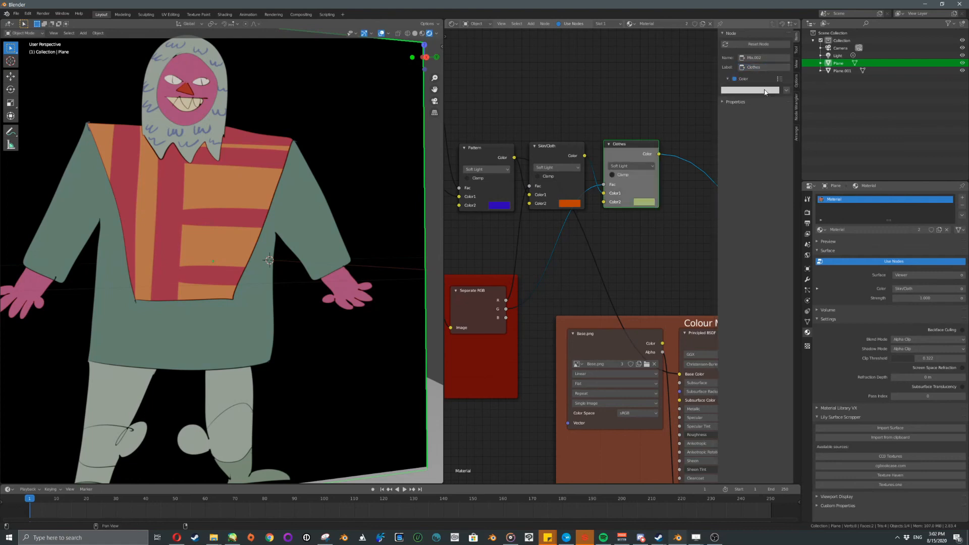
{"action": "left_click", "coordinate": [763, 90]}
{"action": "mouse_move", "coordinate": [738, 138]}
{"action": "left_mouse_down"}
{"action": "mouse_move", "coordinate": [740, 113]}
{"action": "mouse_move", "coordinate": [748, 116]}
{"action": "left_mouse_up"}
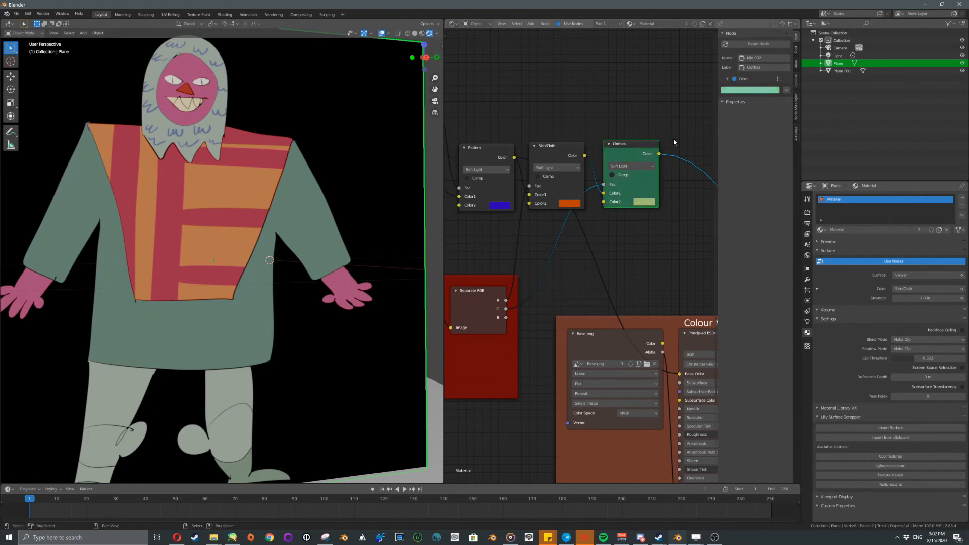
Adjust the Skin/Cloth node's position between Pattern and Clothes, and inspect the recoloured character in the viewport.
{"action": "scroll", "coordinate": [657, 146], "scroll_direction": "down", "scroll_amount": 6}
{"action": "middle_click_drag", "start_coordinate": [539, 185], "coordinate": [591, 168]}
{"action": "left_click_drag", "start_coordinate": [579, 169], "coordinate": [613, 174]}
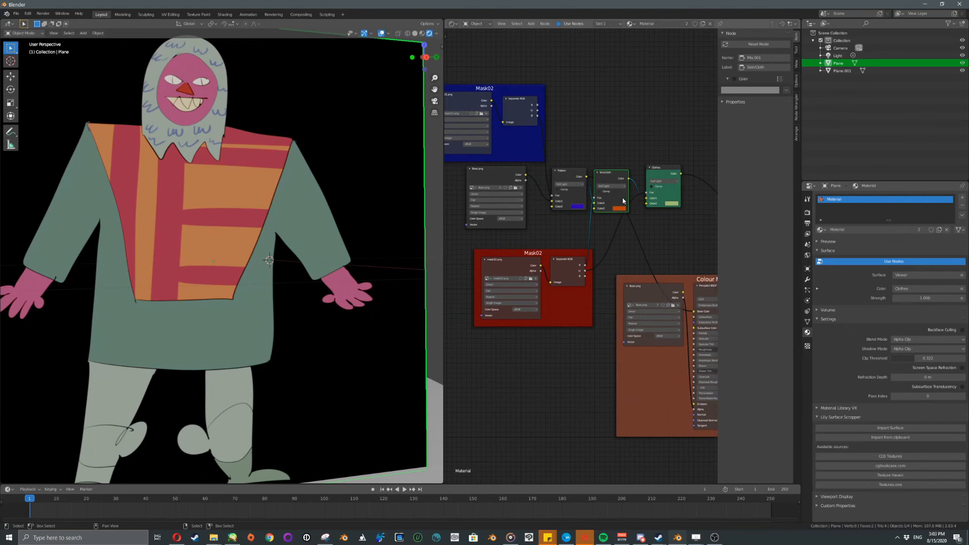
{"action": "scroll", "coordinate": [247, 192], "scroll_direction": "down", "scroll_amount": 4}
{"action": "scroll", "coordinate": [251, 201], "scroll_direction": "up", "scroll_amount": 5}
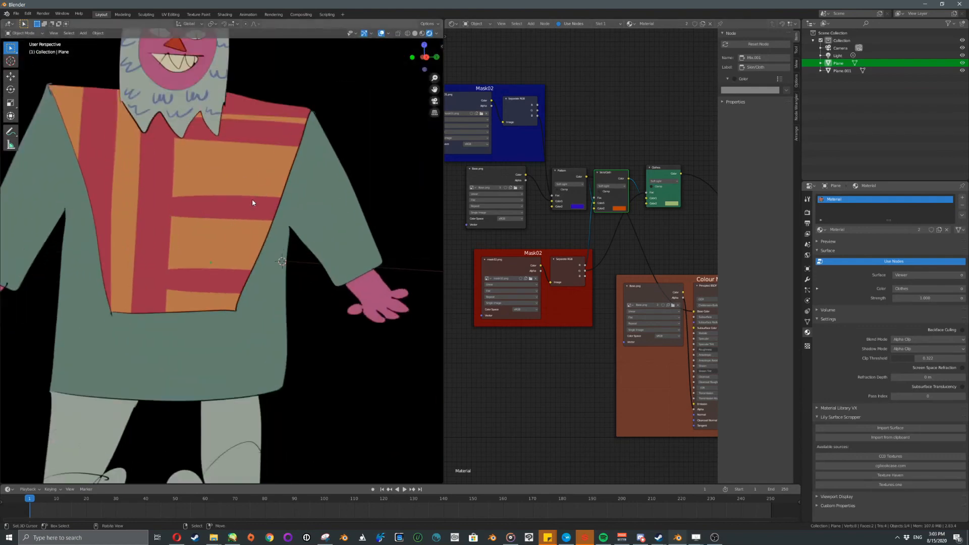
{"action": "scroll", "coordinate": [252, 201], "scroll_direction": "down", "scroll_amount": 4}
{"action": "scroll", "coordinate": [252, 202], "scroll_direction": "up", "scroll_amount": 2}
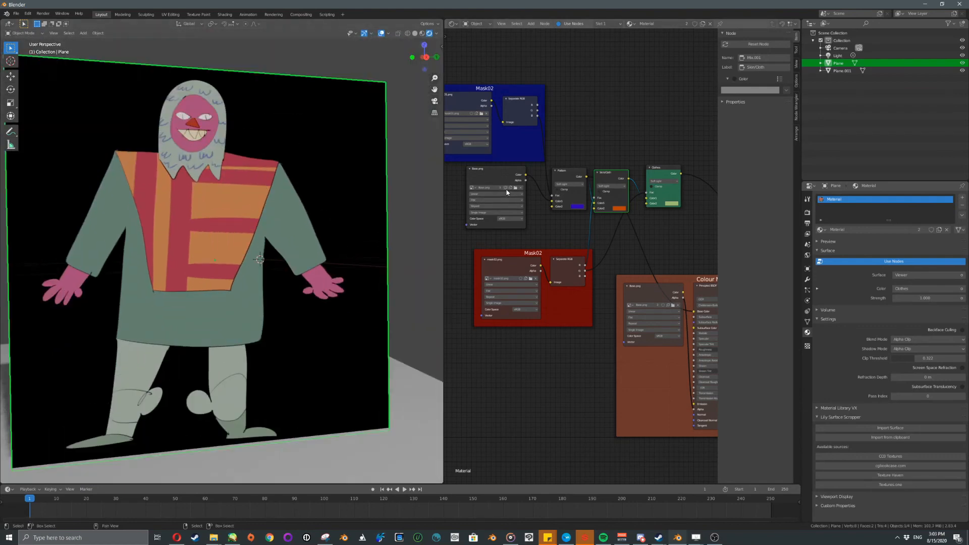